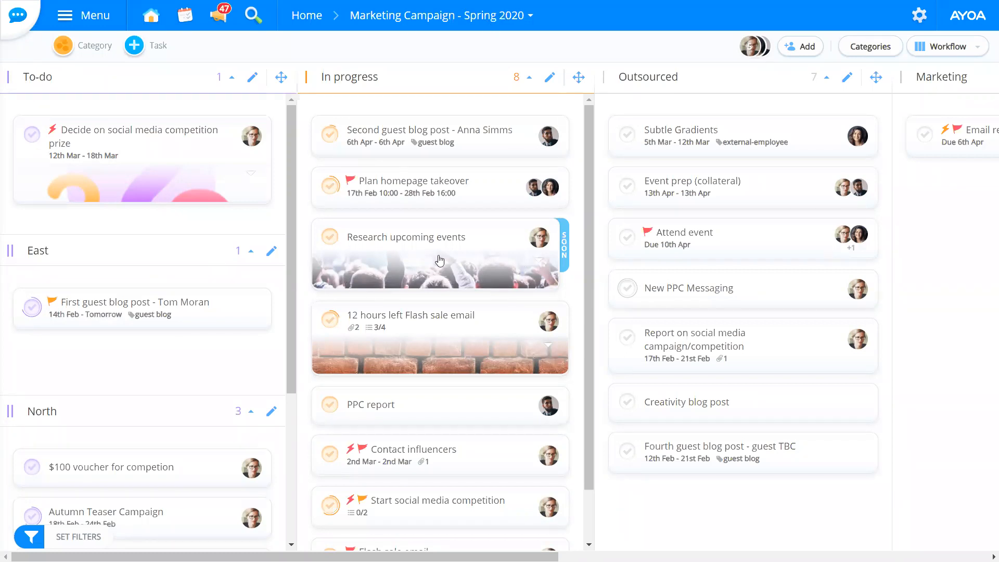
# Open the Plan homepage takeover task and switch its status to No Status and back to In Progress.
pyautogui.click(437, 187)
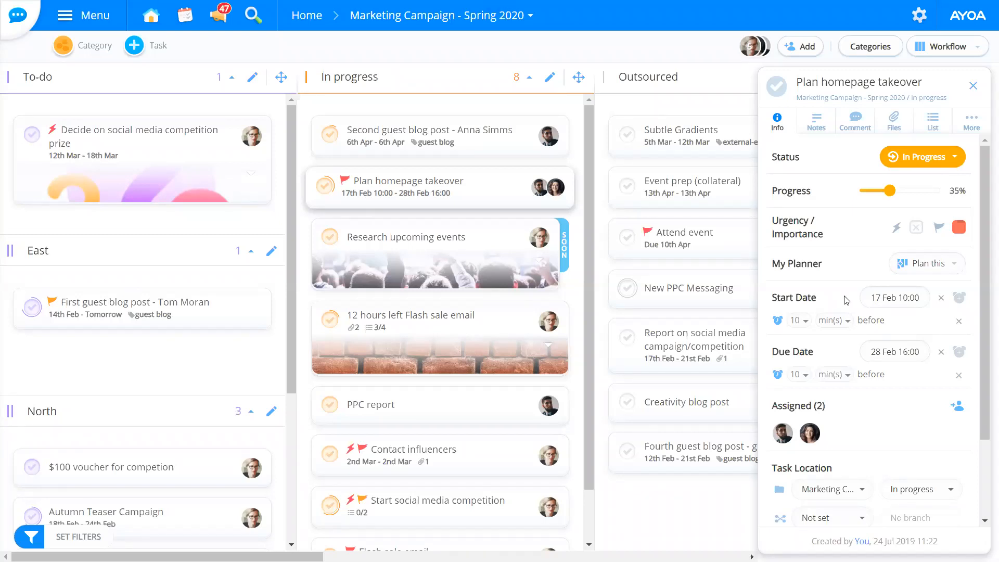
pyautogui.click(939, 162)
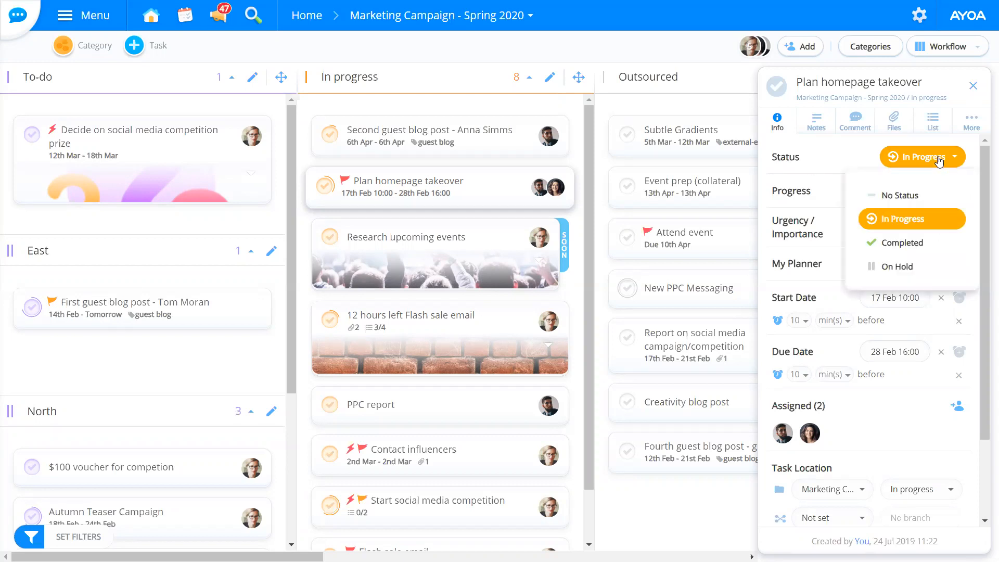
pyautogui.click(868, 195)
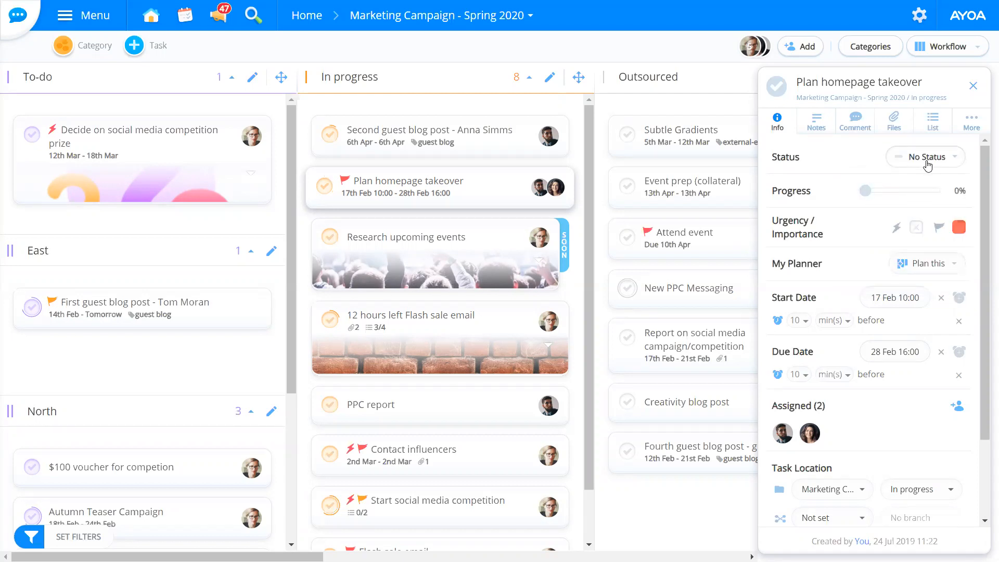
pyautogui.click(928, 165)
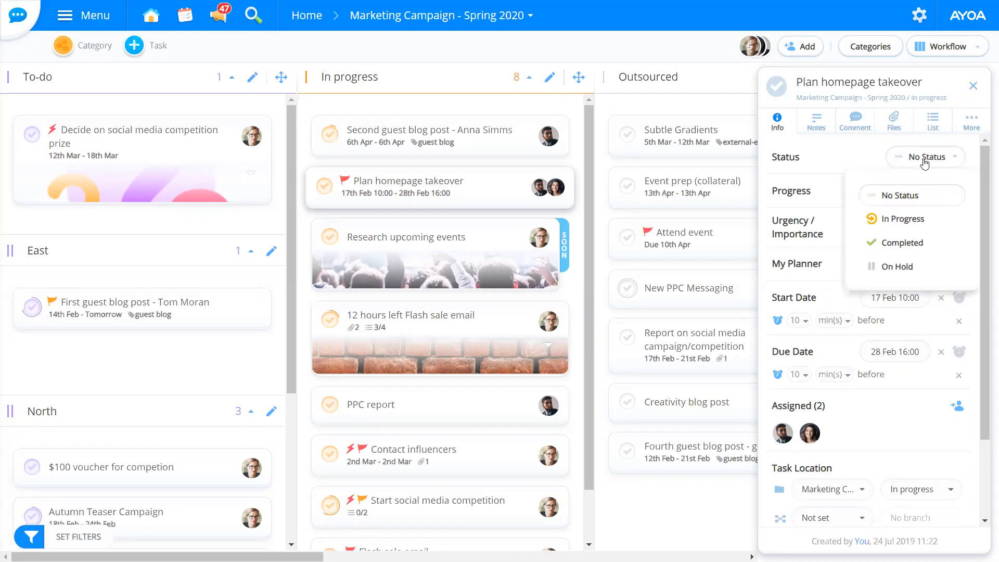
pyautogui.click(906, 219)
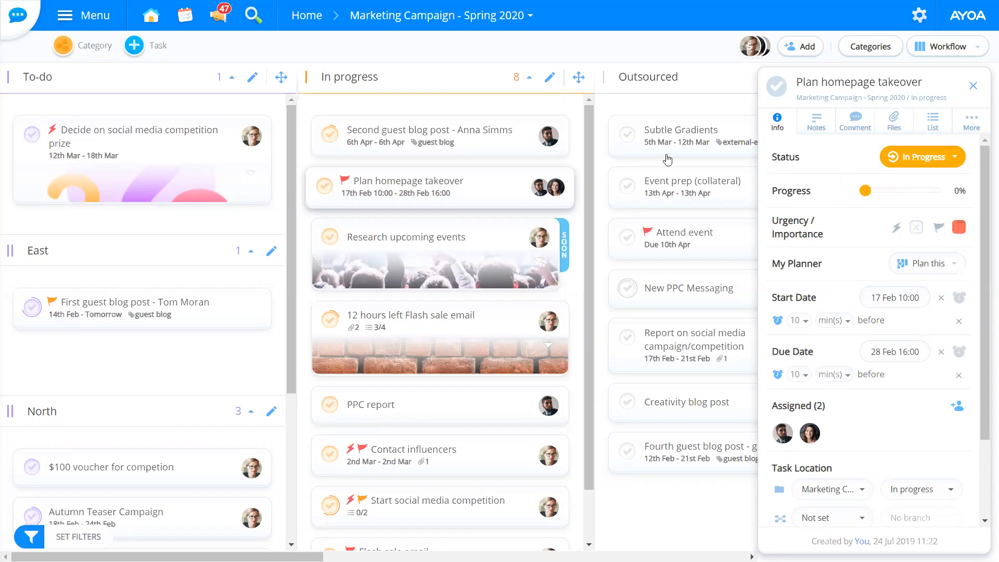
# Put the Plan homepage takeover task On Hold and mark it as Completed.
pyautogui.click(929, 158)
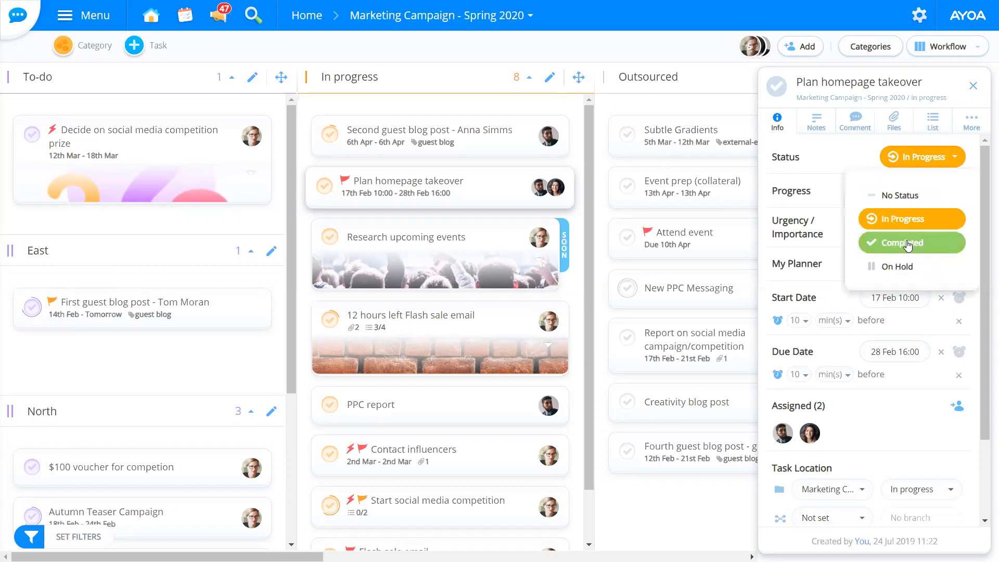
pyautogui.click(895, 274)
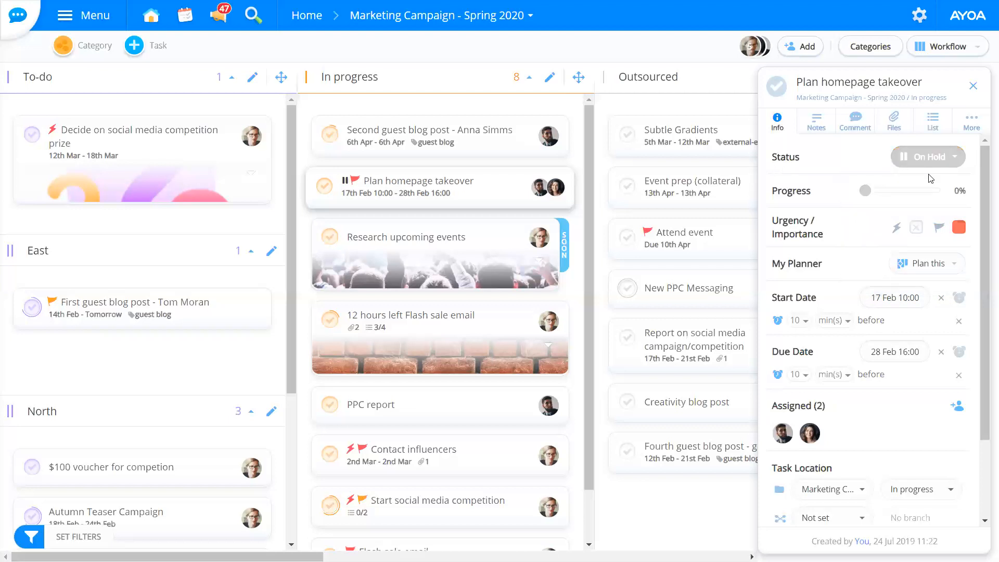
pyautogui.click(937, 157)
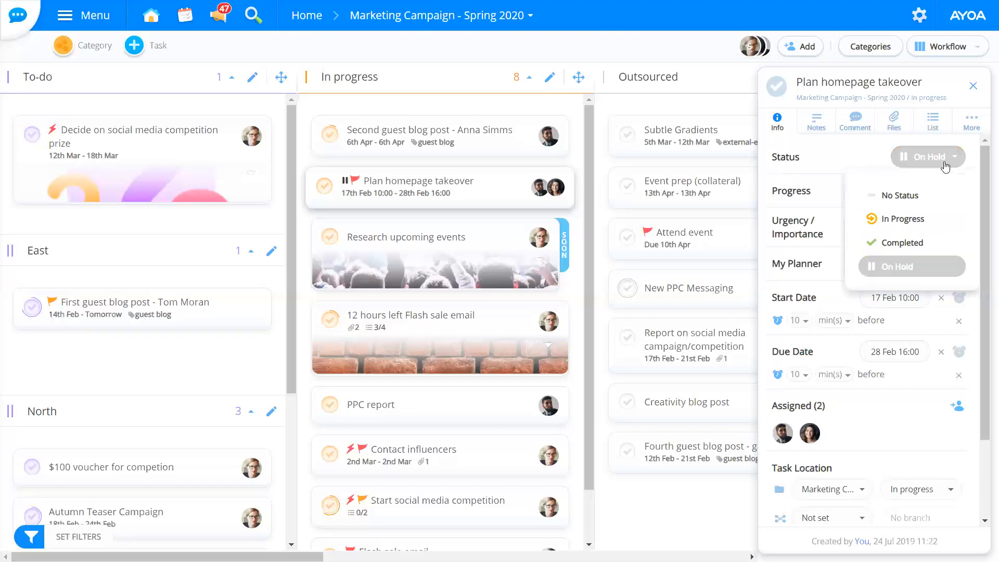
pyautogui.click(902, 243)
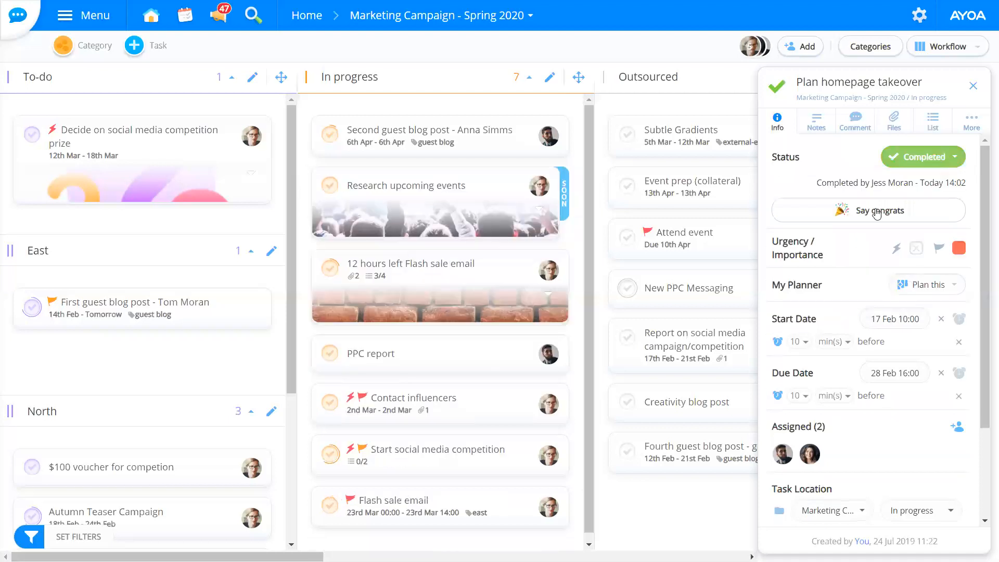
# Return the completed task to In Progress and set its progress to 85%.
pyautogui.click(910, 162)
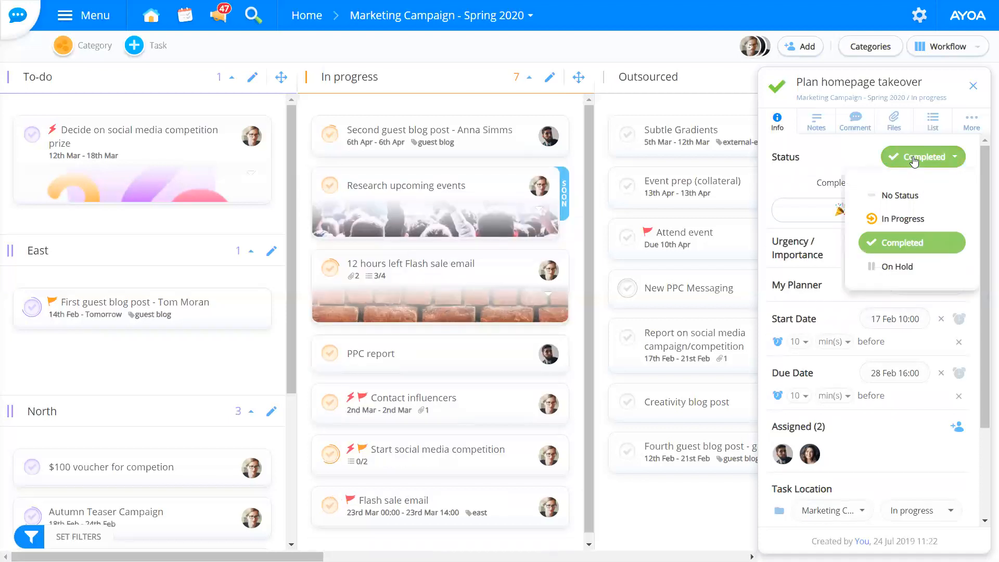
pyautogui.click(893, 220)
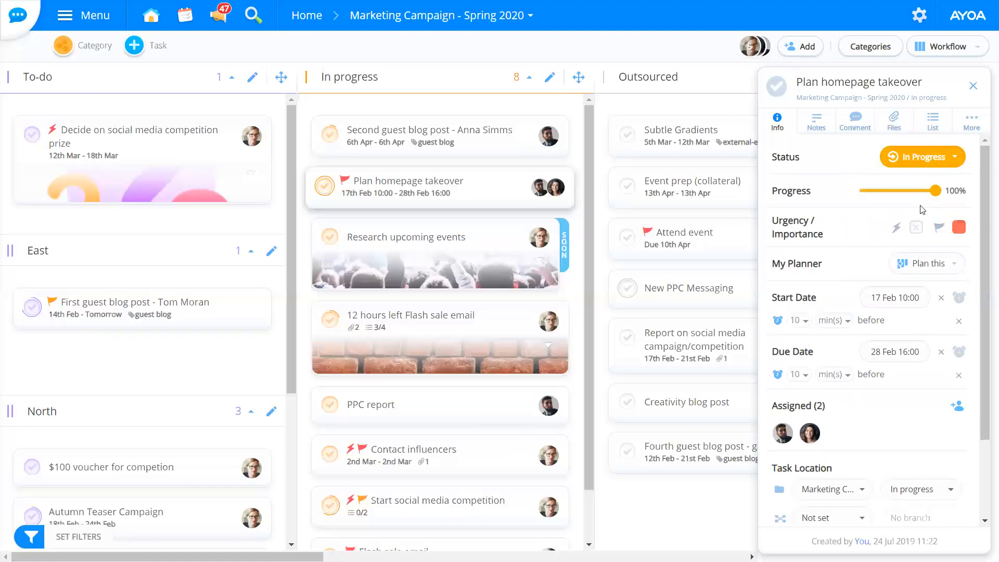
pyautogui.moveTo(937, 196)
pyautogui.mouseDown()
pyautogui.moveTo(863, 197)
pyautogui.moveTo(941, 196)
pyautogui.moveTo(864, 193)
pyautogui.moveTo(925, 193)
pyautogui.mouseUp()
# Set the task's urgency to orange and raise it to red.
pyautogui.click(916, 234)
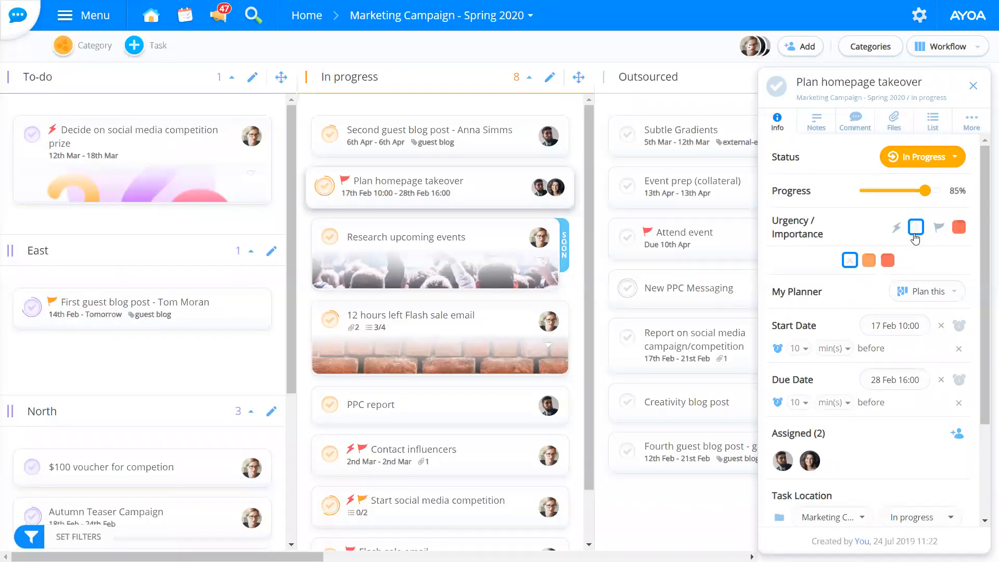
pyautogui.click(868, 261)
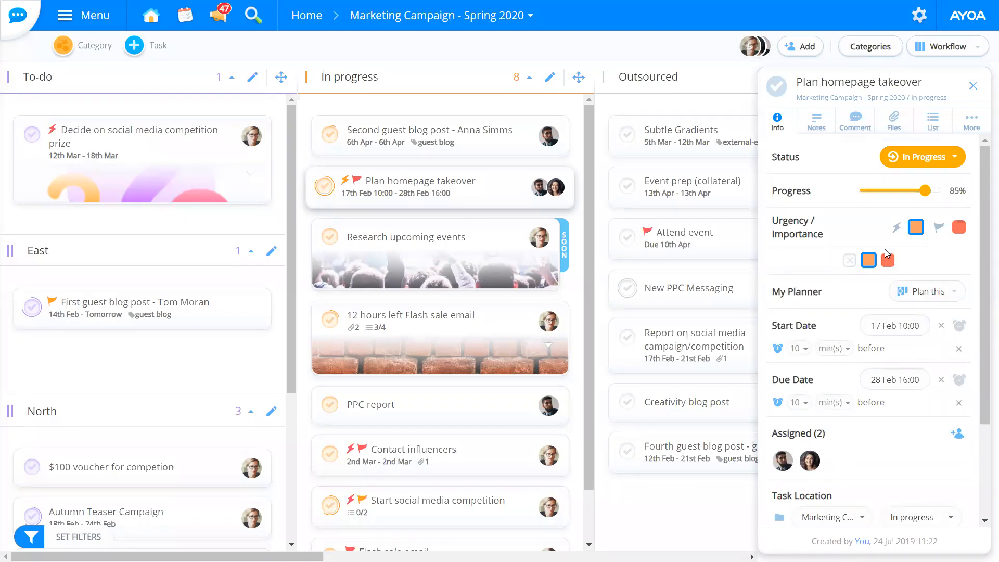
pyautogui.click(888, 260)
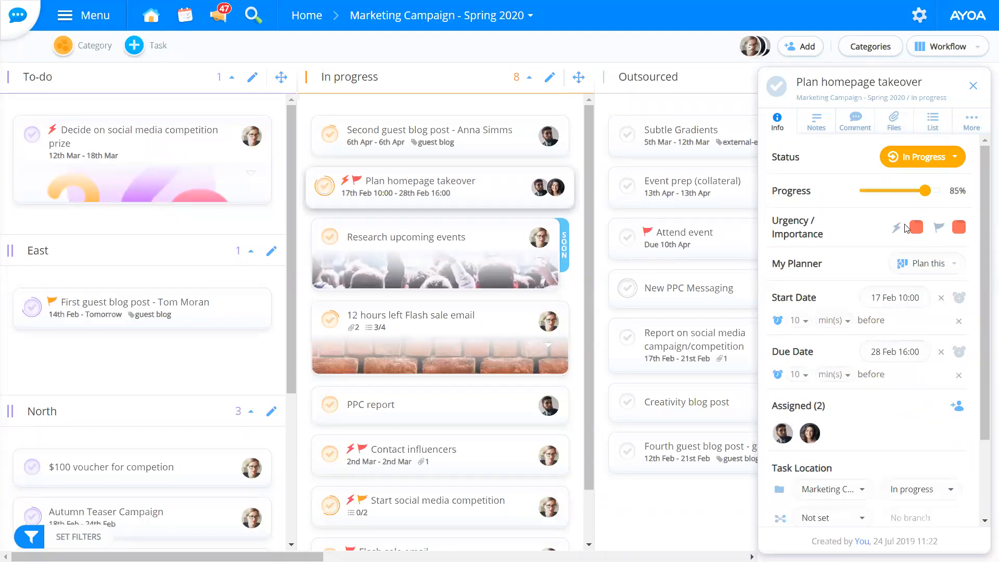
# Switch the task's importance flag to orange, back to red, and finally clear it.
pyautogui.click(959, 227)
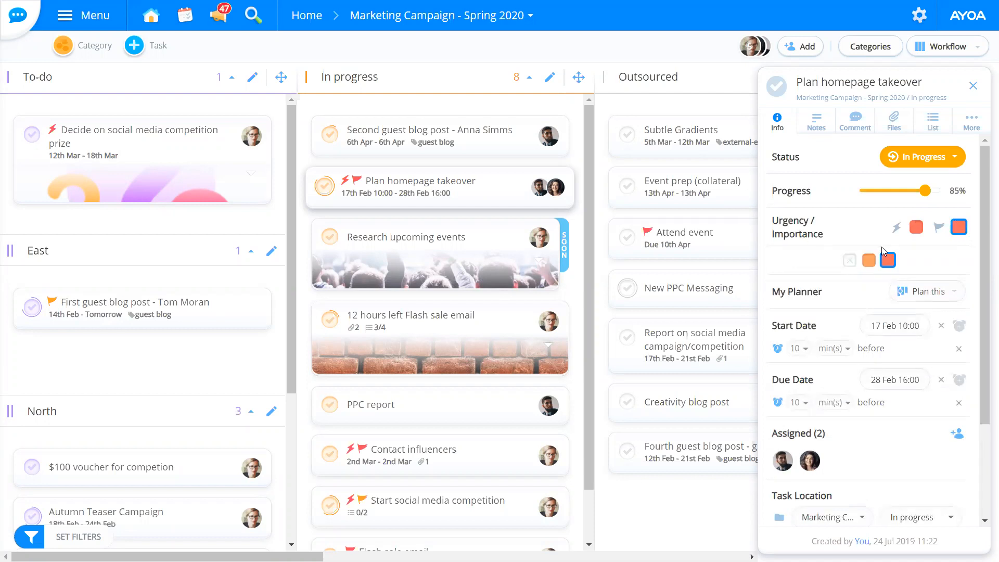
pyautogui.click(869, 260)
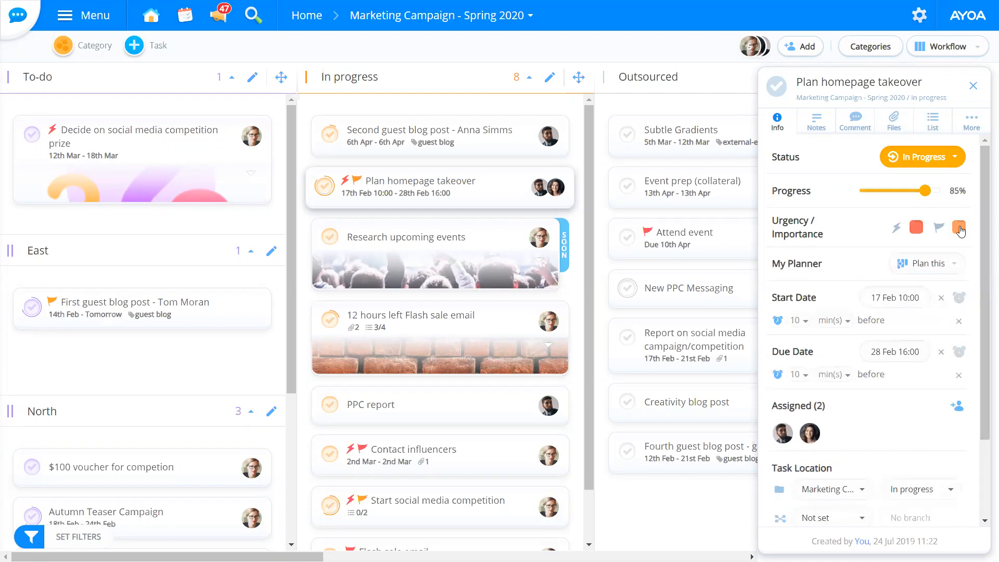
pyautogui.click(887, 261)
pyautogui.click(959, 227)
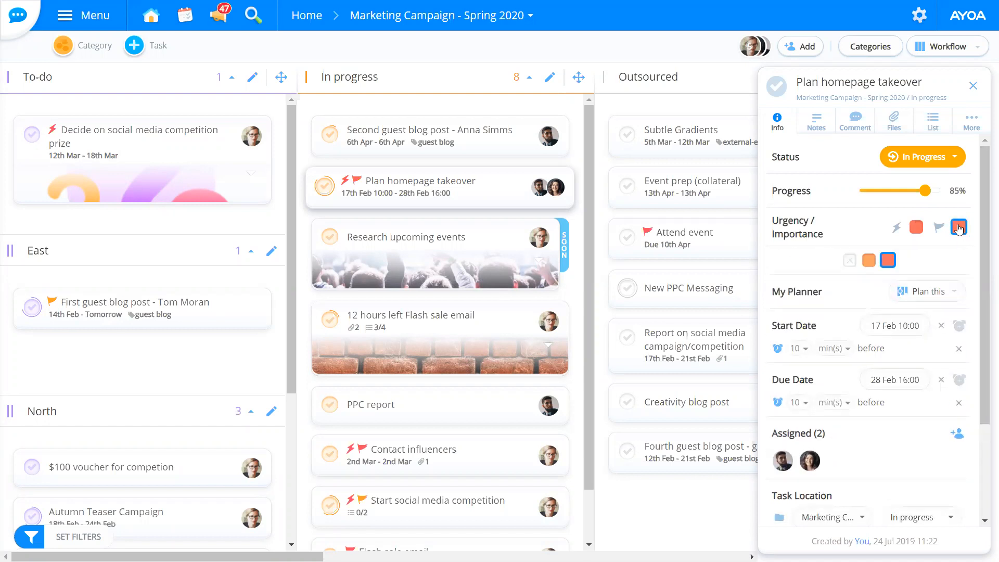
pyautogui.click(848, 261)
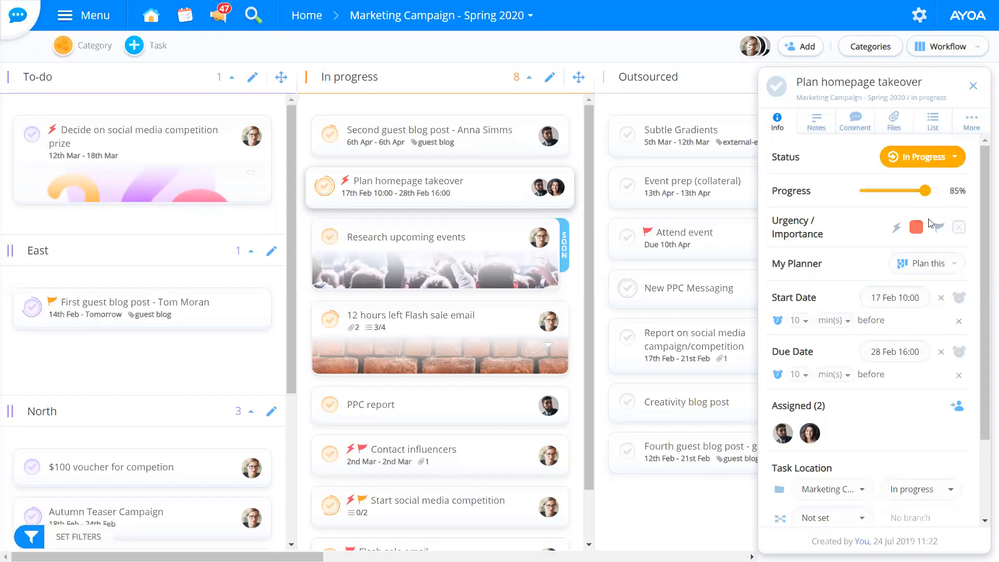
# Plan the task in My Planner, trying Now and Next before settling on Soon.
pyautogui.click(922, 263)
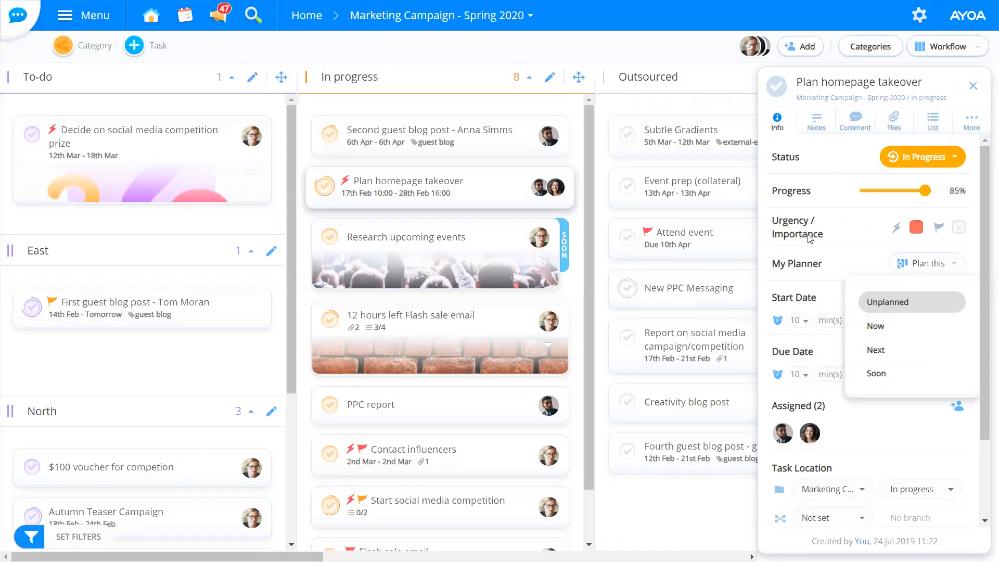
pyautogui.click(879, 325)
pyautogui.click(932, 268)
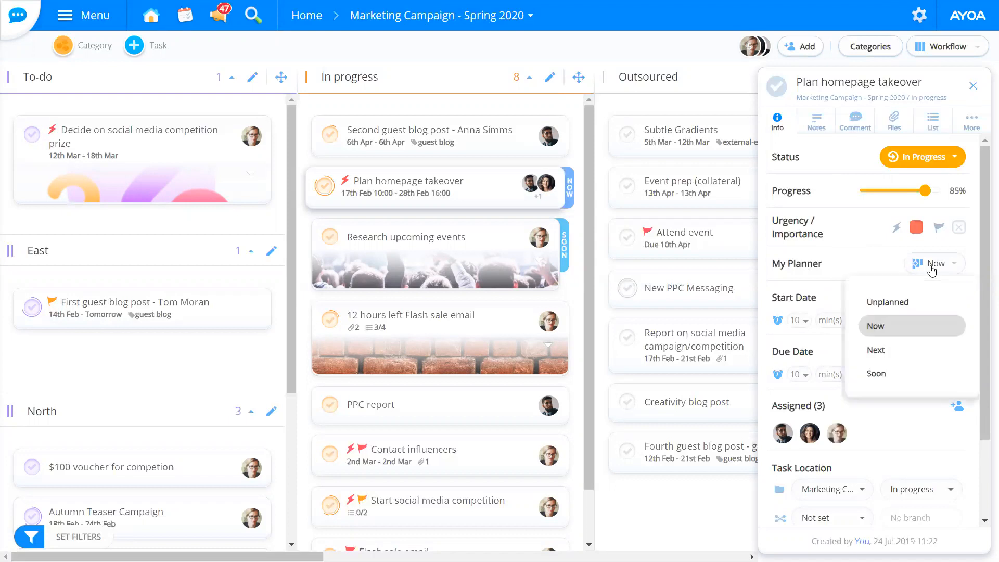
pyautogui.click(897, 350)
pyautogui.click(932, 264)
pyautogui.click(907, 373)
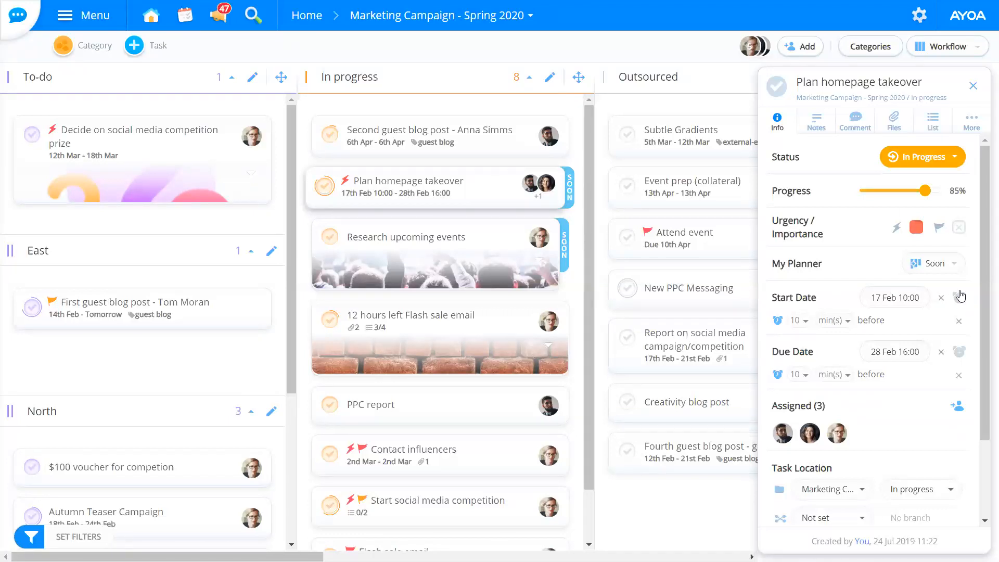
# Remove both the start date and the due date from the Plan homepage takeover task.
pyautogui.scroll(-2, 929, 306)
pyautogui.scroll(1, 884, 302)
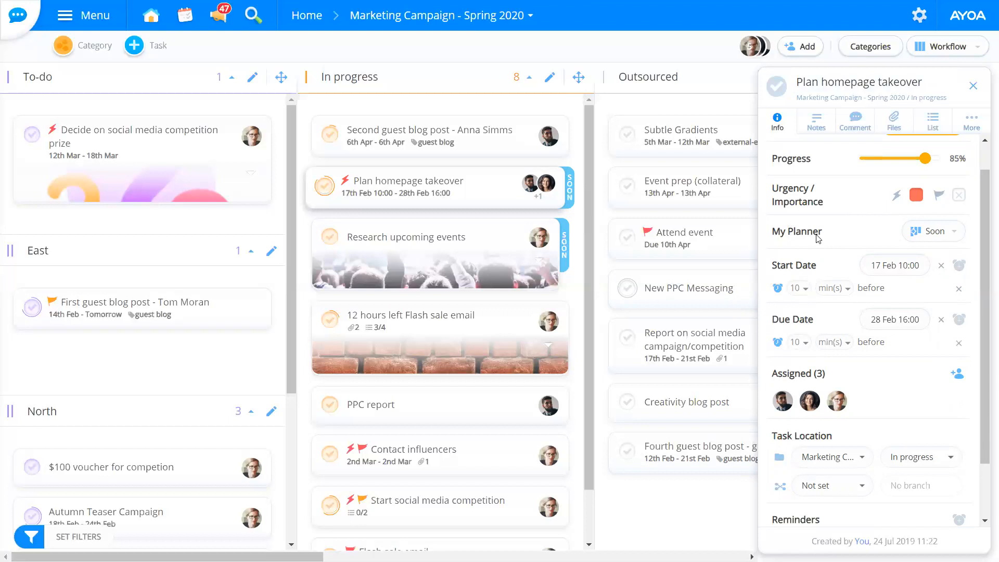
pyautogui.click(941, 266)
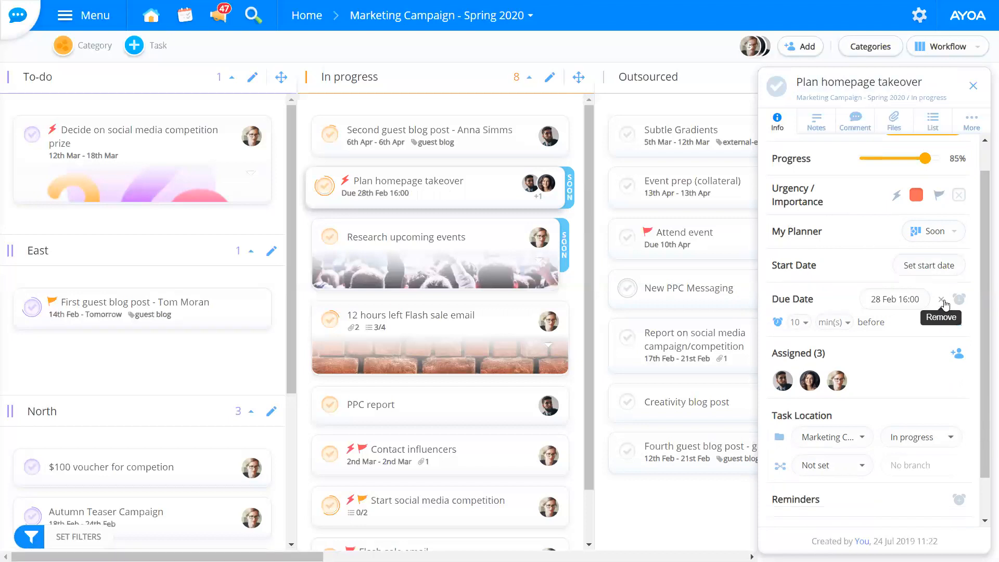
pyautogui.click(941, 299)
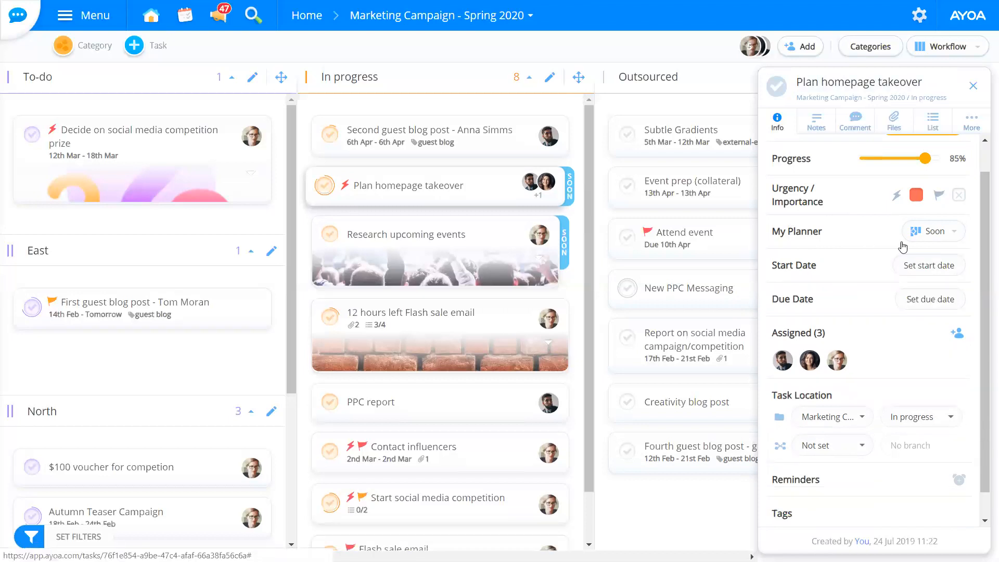
# Browse the months in the start date calendar and choose 24 February 2020.
pyautogui.click(929, 266)
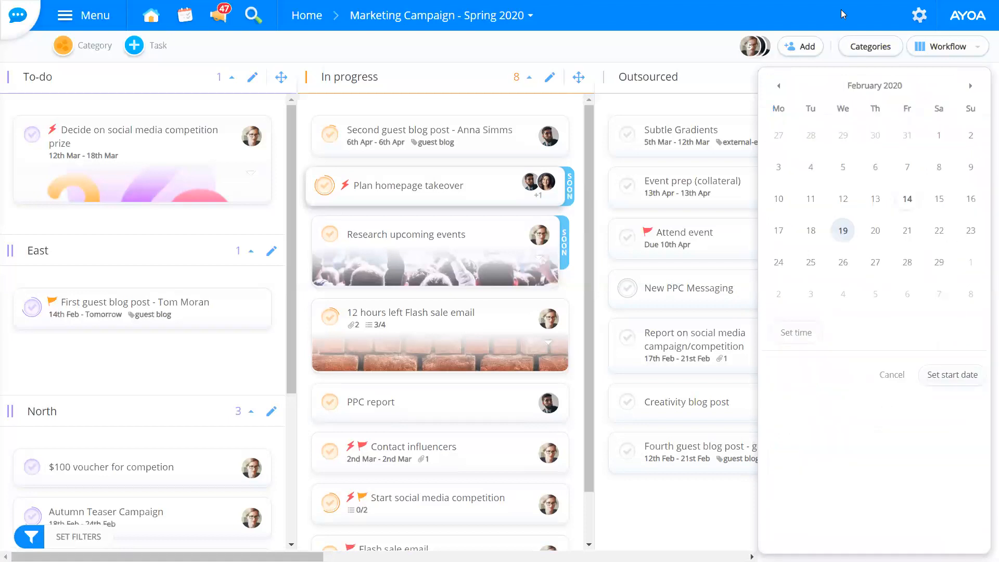
pyautogui.click(971, 87)
pyautogui.click(971, 87)
pyautogui.click(971, 87)
pyautogui.click(970, 87)
pyautogui.click(779, 86)
pyautogui.click(779, 86)
pyautogui.click(779, 86)
pyautogui.click(778, 86)
pyautogui.click(970, 87)
pyautogui.click(780, 86)
pyautogui.click(778, 266)
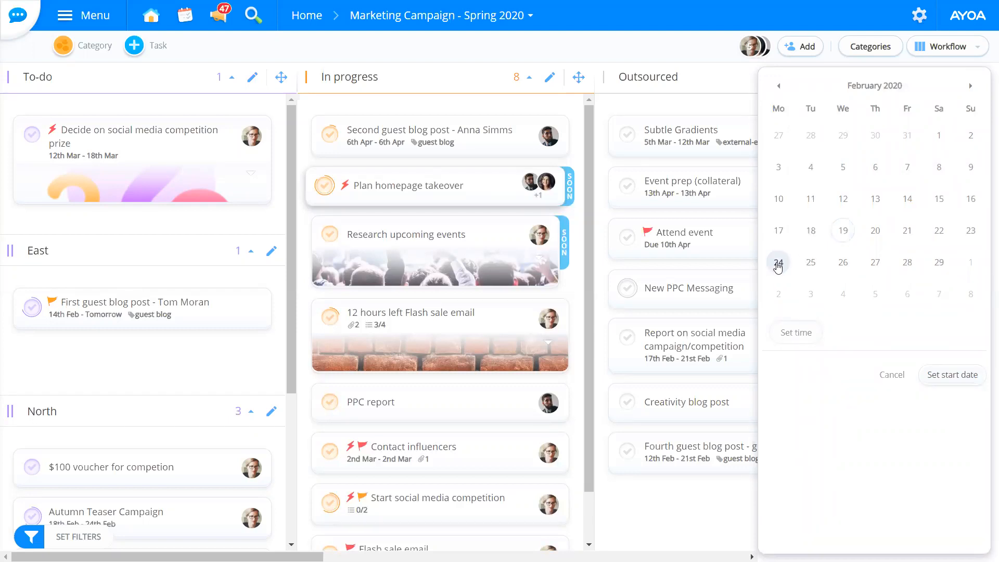
# Add a start time of 14:00 and apply the start date to the task.
pyautogui.click(789, 336)
pyautogui.click(786, 333)
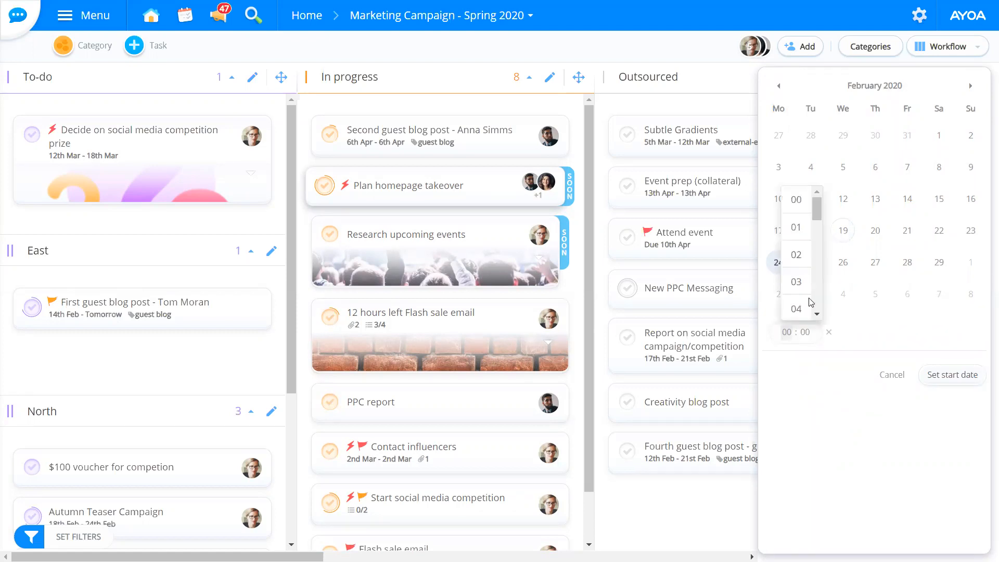
pyautogui.scroll(-6, 821, 215)
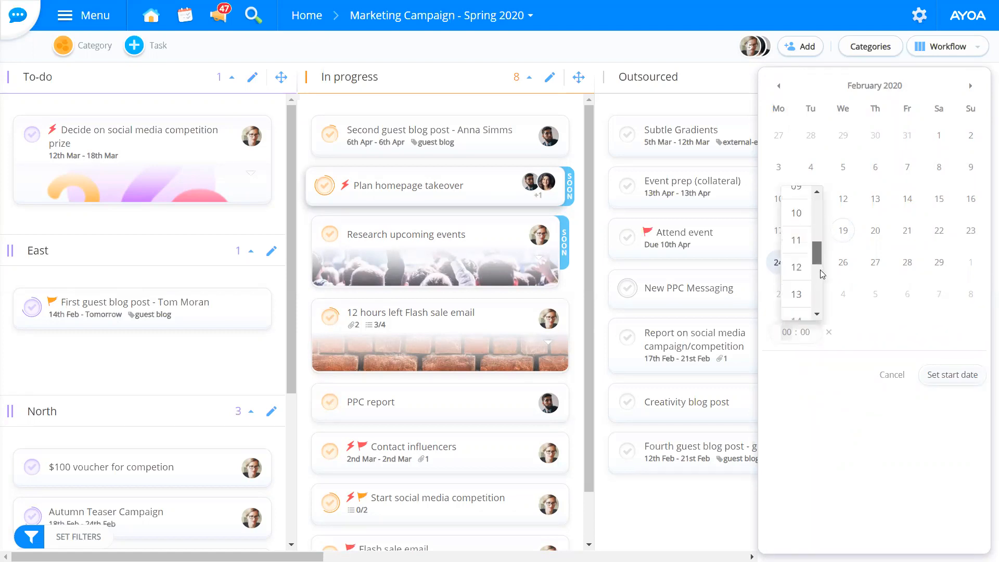
pyautogui.click(796, 251)
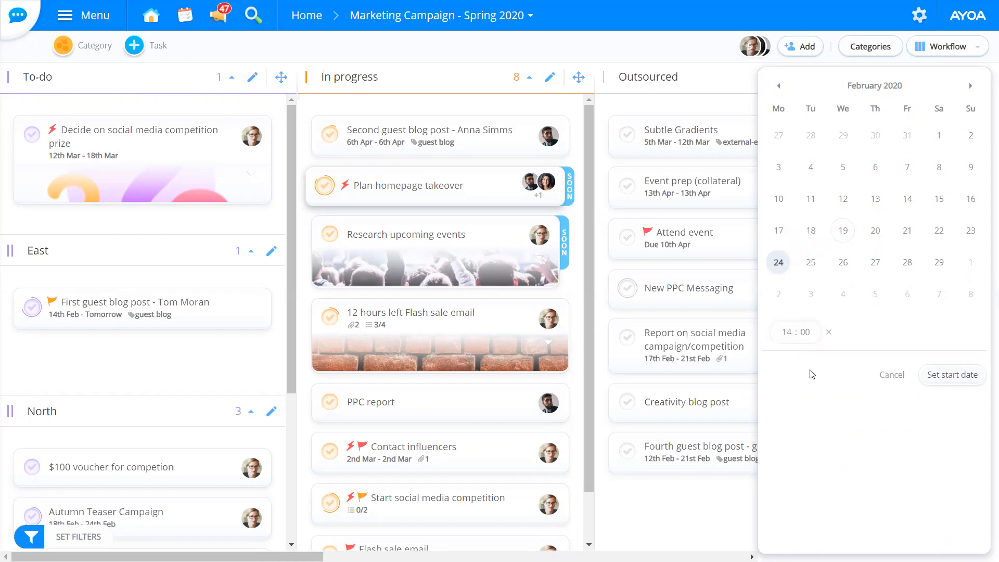
pyautogui.click(943, 381)
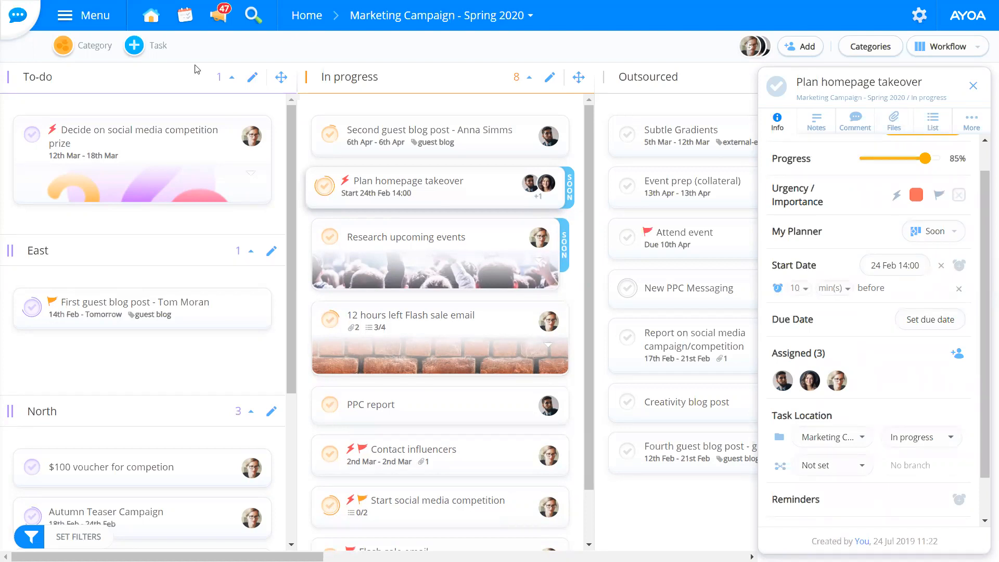
# Open the notifications list for a quick look and close it again.
pyautogui.click(215, 18)
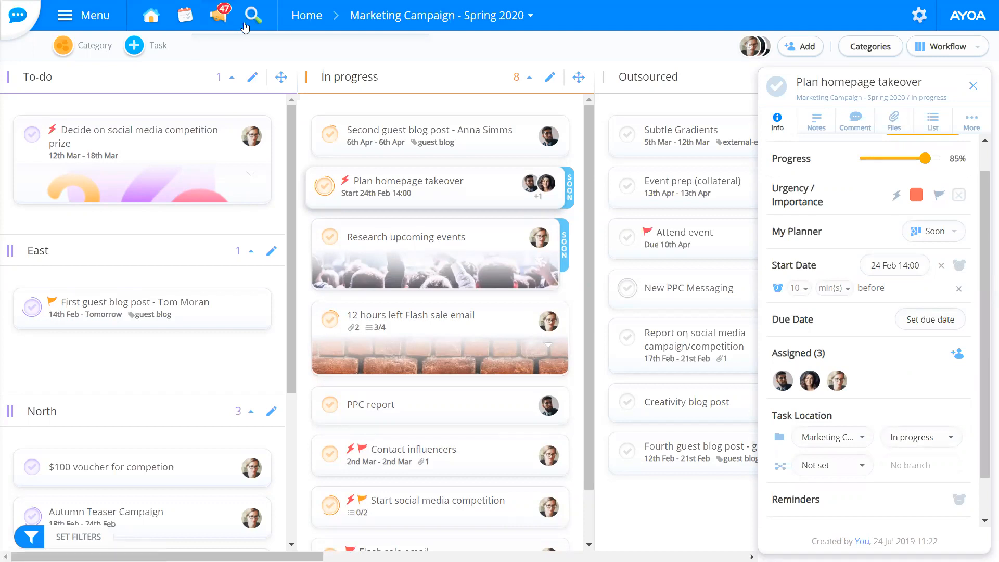
pyautogui.click(219, 11)
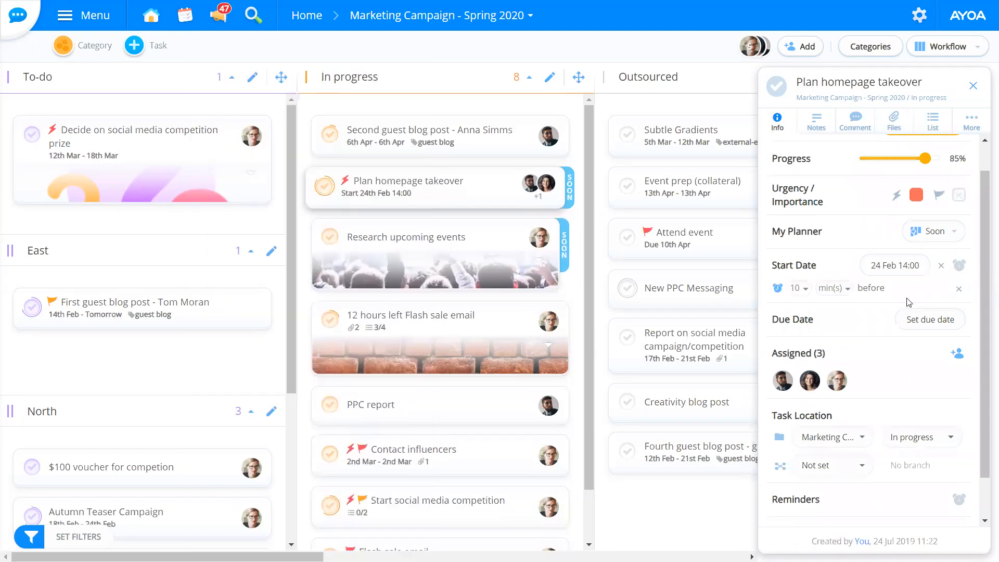
# Change the start date reminder's time unit to hours and finally to days.
pyautogui.click(805, 290)
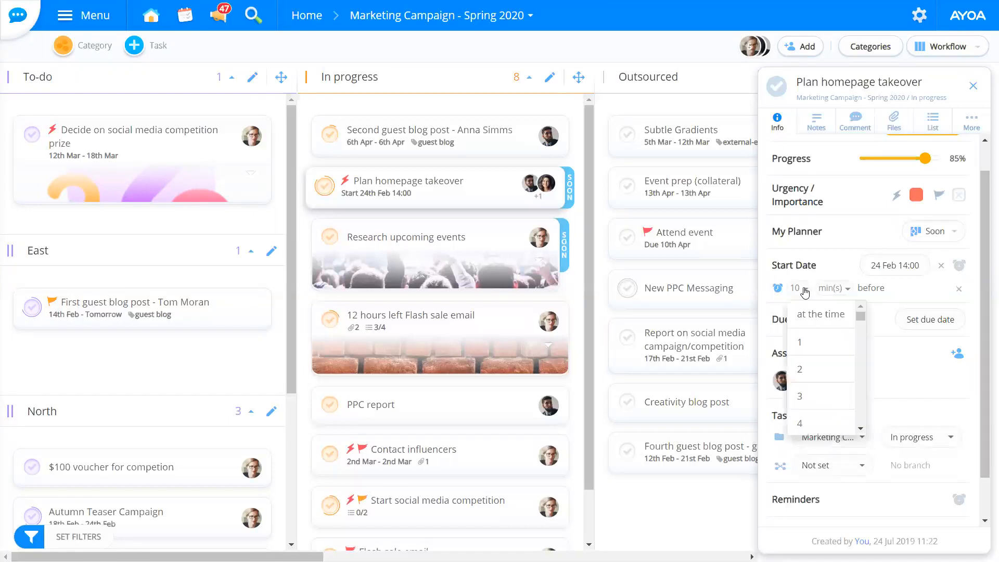
pyautogui.click(842, 289)
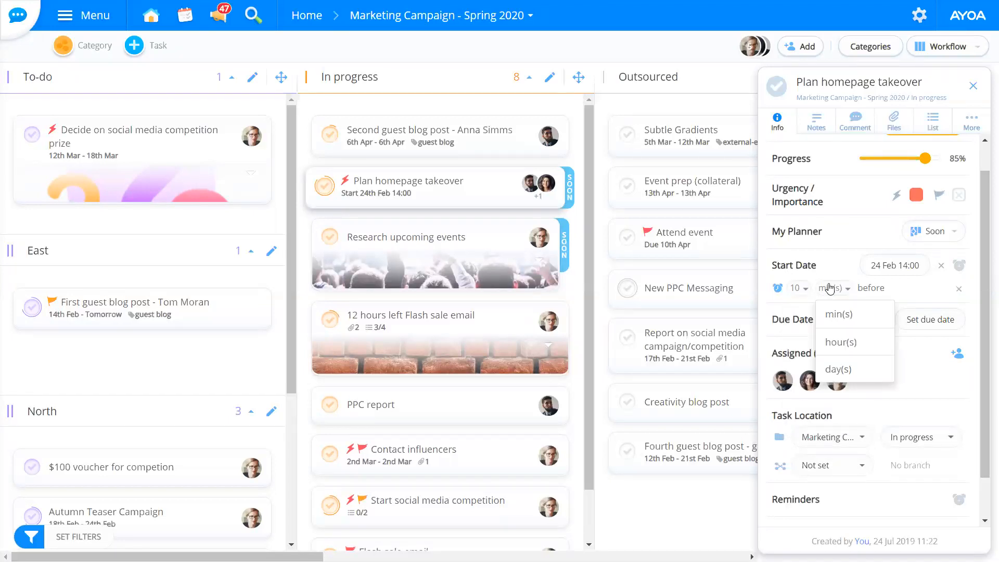
pyautogui.click(842, 344)
pyautogui.click(834, 288)
pyautogui.click(837, 368)
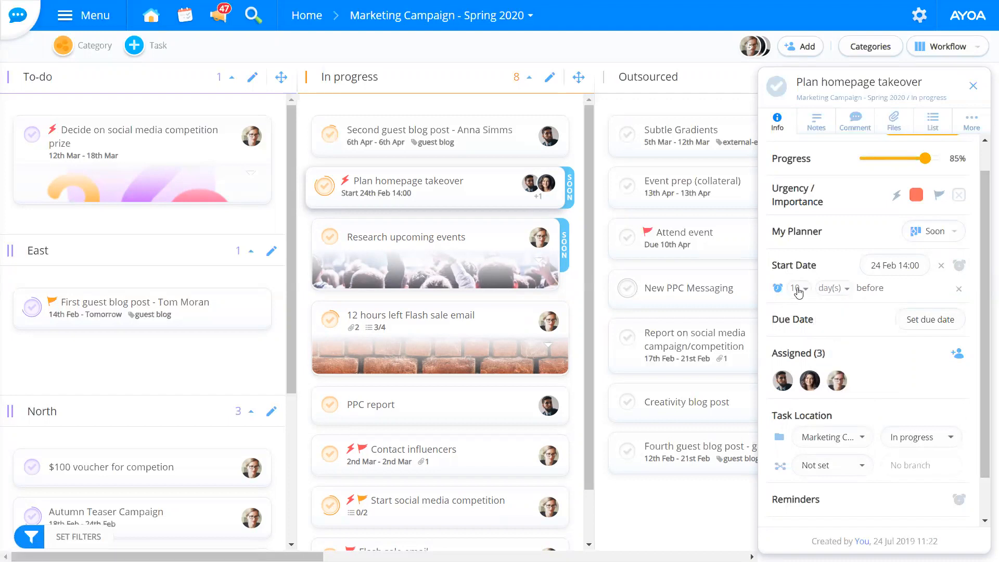
# Set the start date reminder to 1 day before.
pyautogui.click(797, 287)
pyautogui.click(811, 346)
# Choose 28 February 2020 at 17:00 as the due date of the Plan homepage takeover task.
pyautogui.scroll(-1, 848, 323)
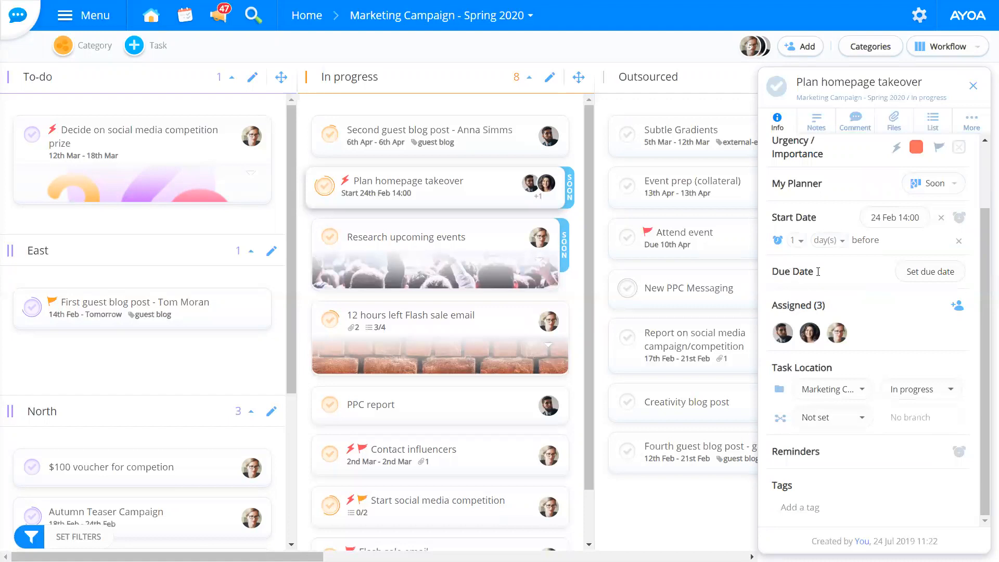
pyautogui.click(927, 280)
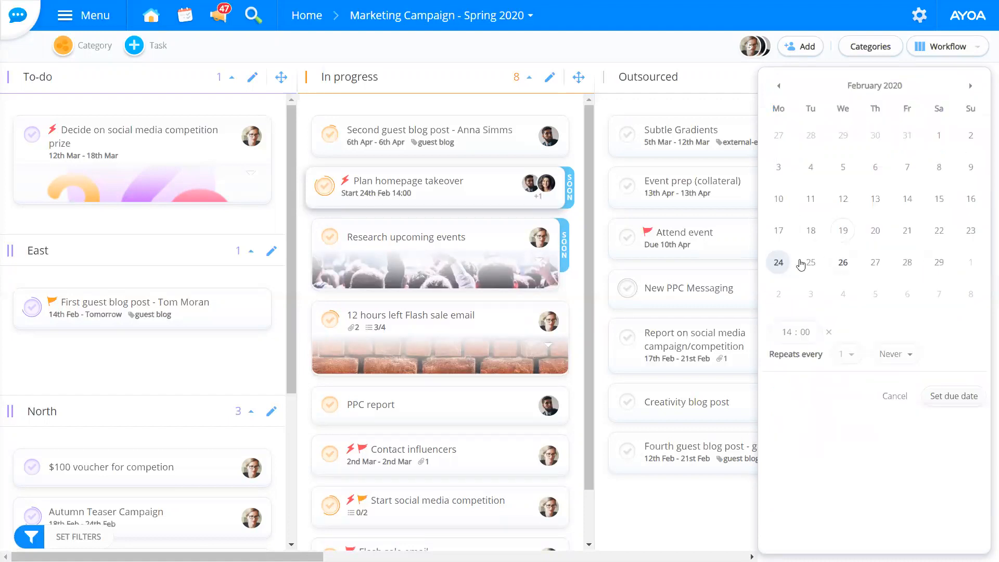
pyautogui.click(907, 262)
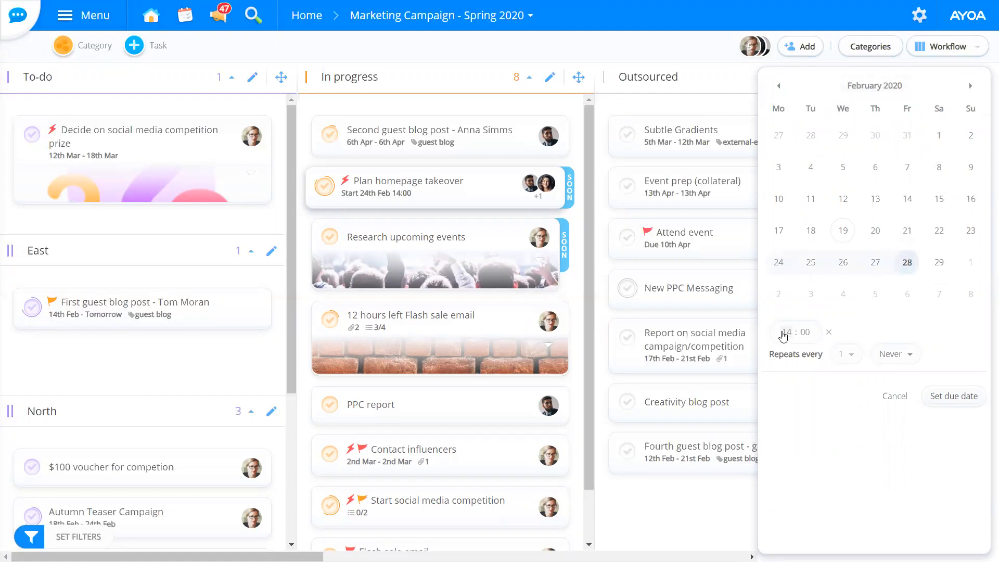
pyautogui.click(788, 332)
pyautogui.click(799, 281)
# Make the due date repeat every 2 days and apply it to the task.
pyautogui.click(891, 356)
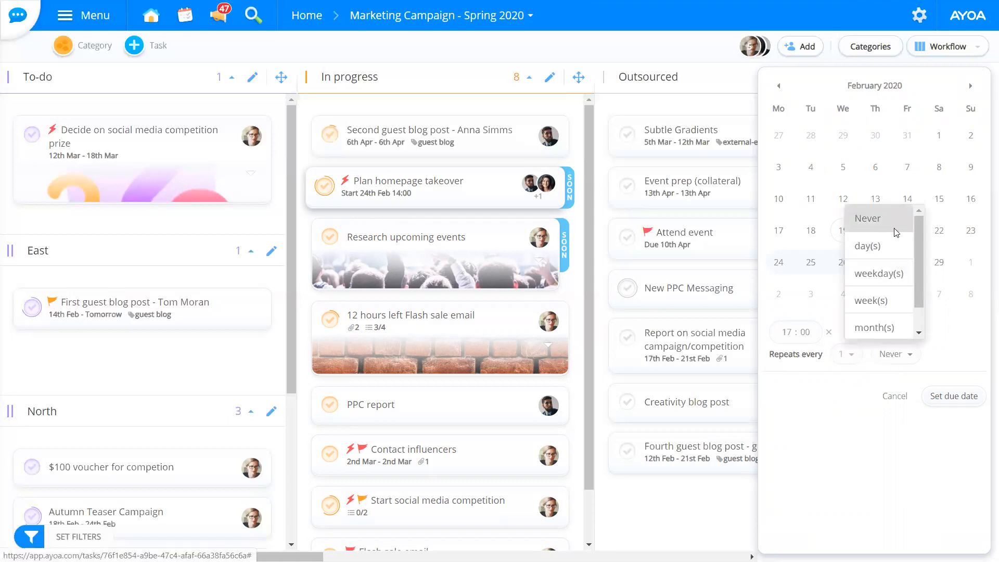
pyautogui.click(887, 251)
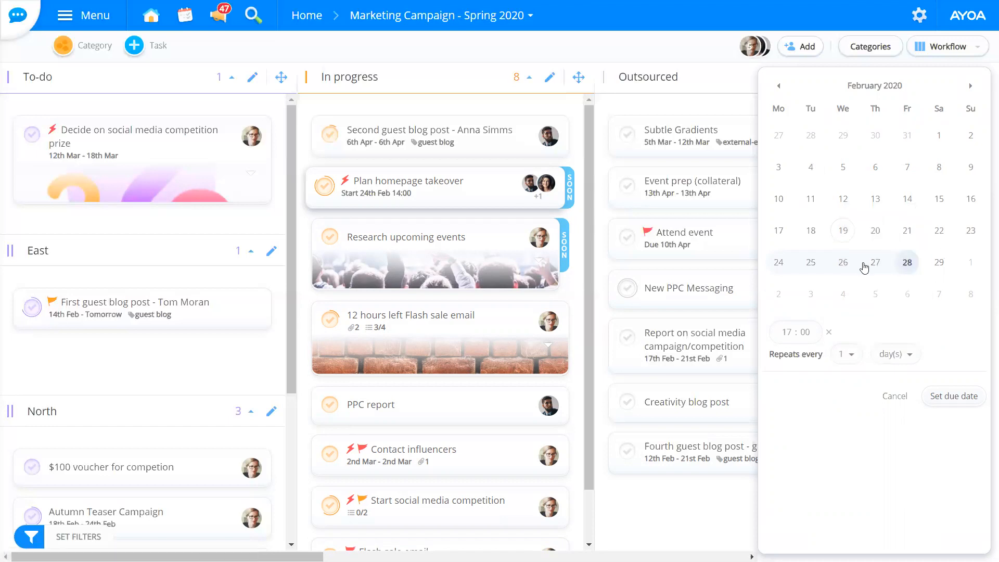
pyautogui.click(848, 355)
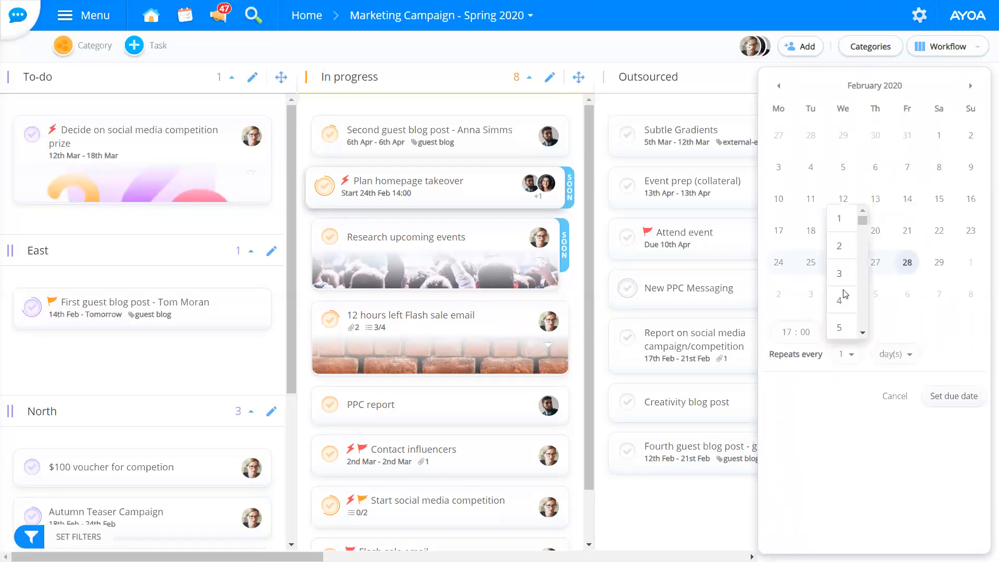
pyautogui.click(842, 246)
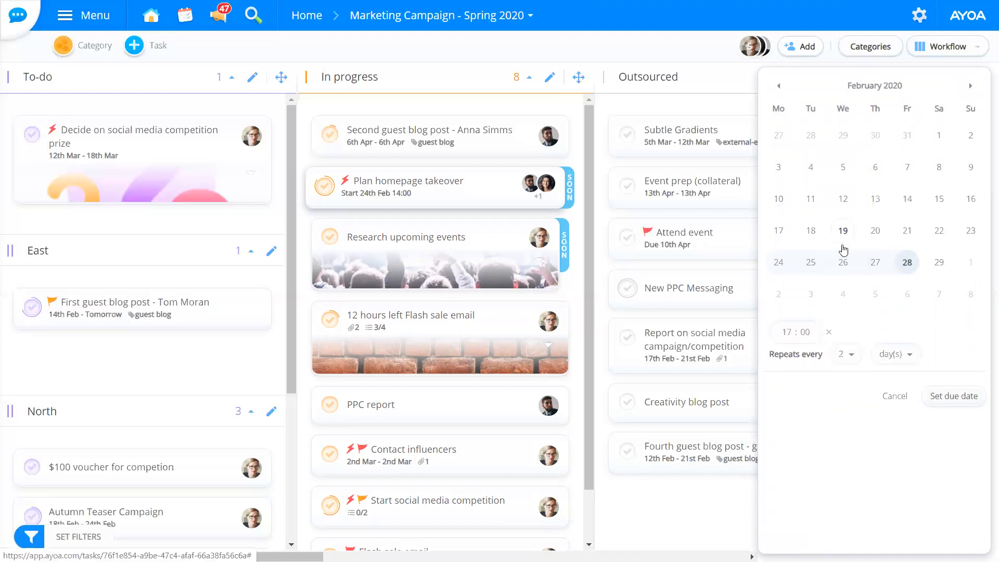
pyautogui.click(954, 400)
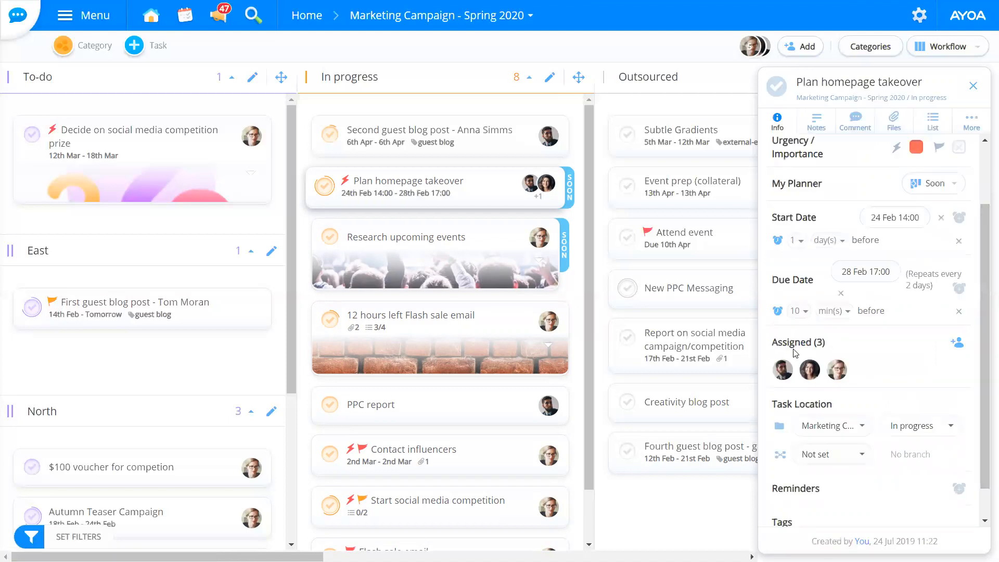
# Change the status of the Plan homepage takeover task to Completed and close its details.
pyautogui.scroll(-1, 463, 362)
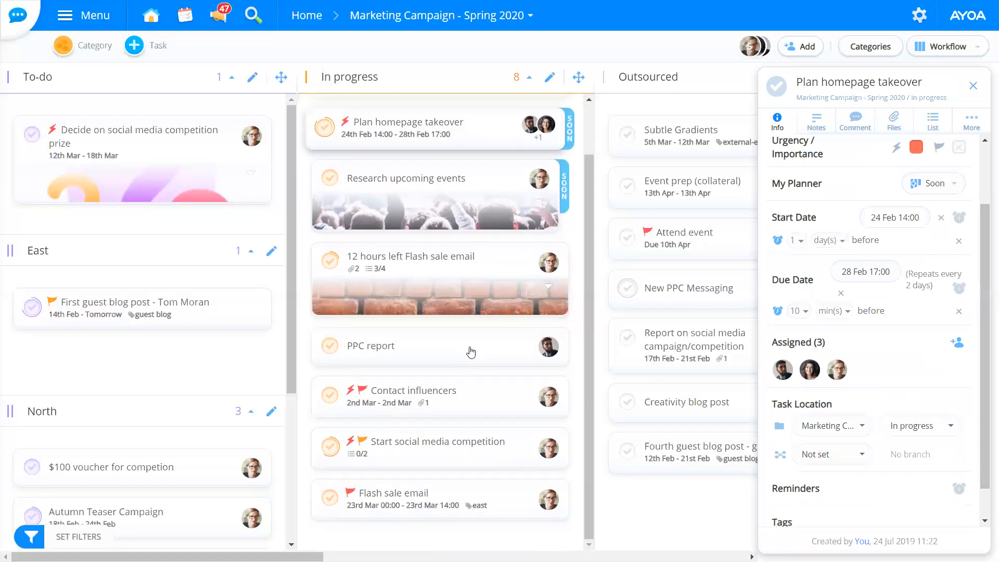
pyautogui.scroll(1, 506, 261)
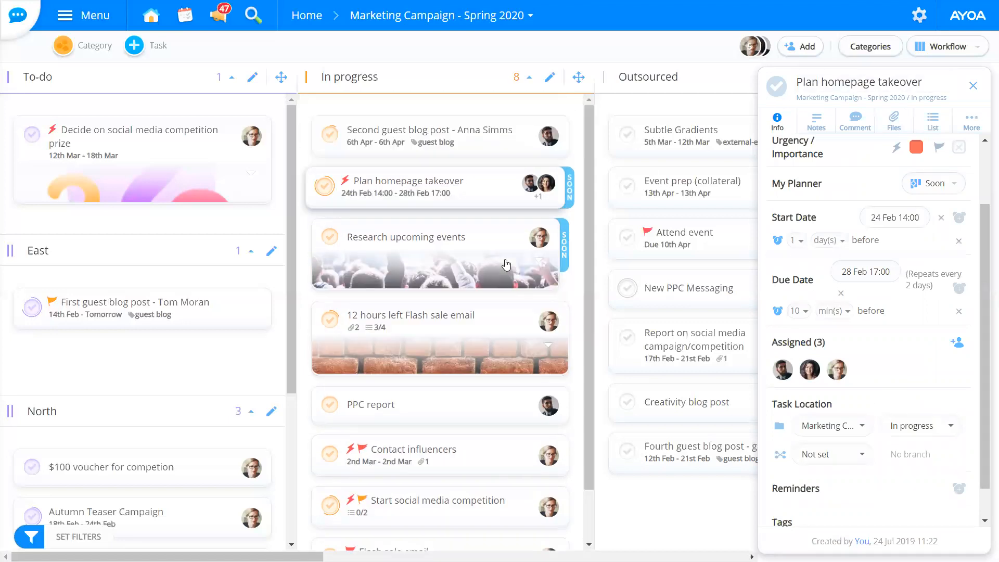
pyautogui.scroll(2, 890, 150)
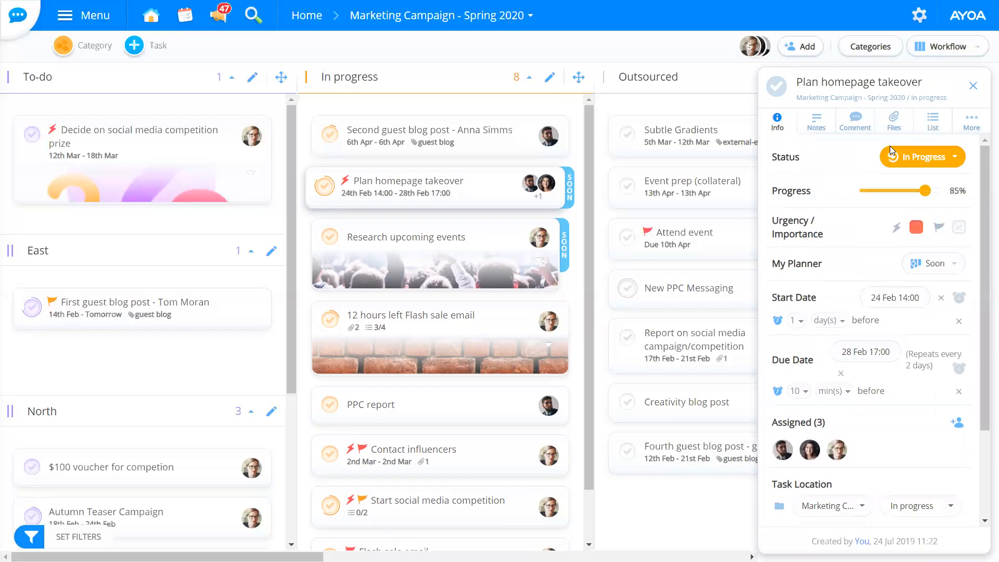
pyautogui.click(936, 167)
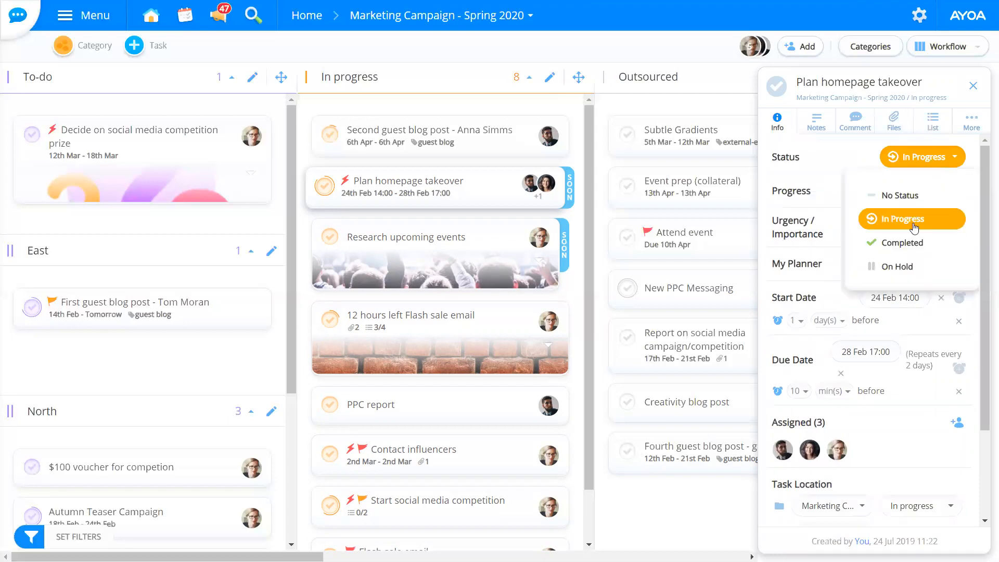
pyautogui.click(908, 244)
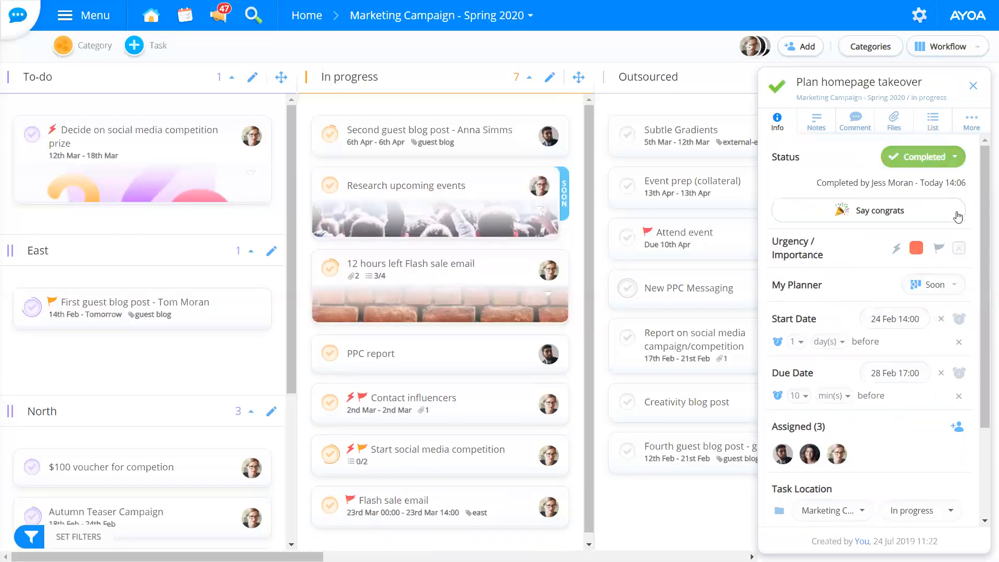
pyautogui.click(974, 86)
# Open the new repeat of Plan homepage takeover at the end of the In progress column and show its date settings.
pyautogui.scroll(-2, 500, 223)
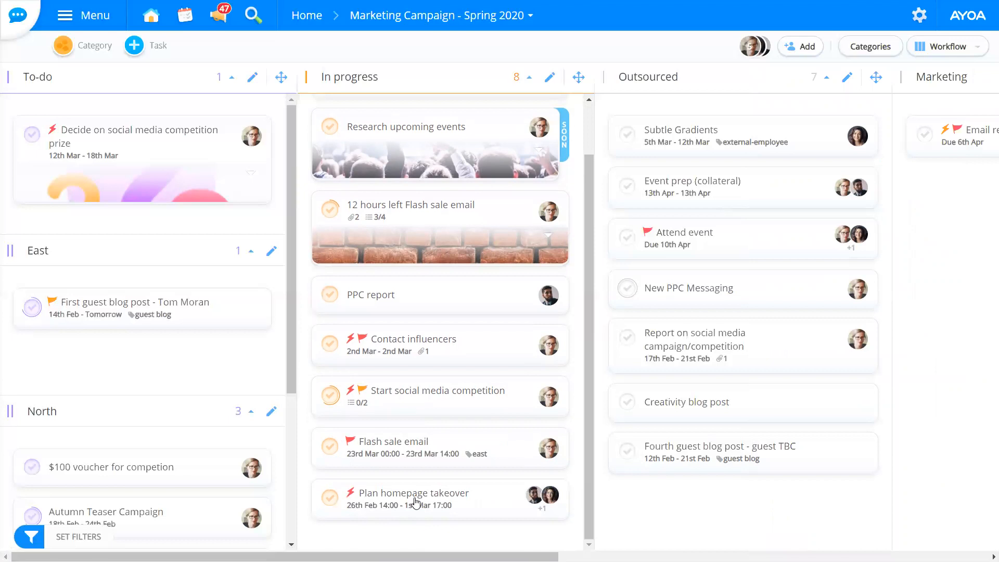
pyautogui.click(415, 504)
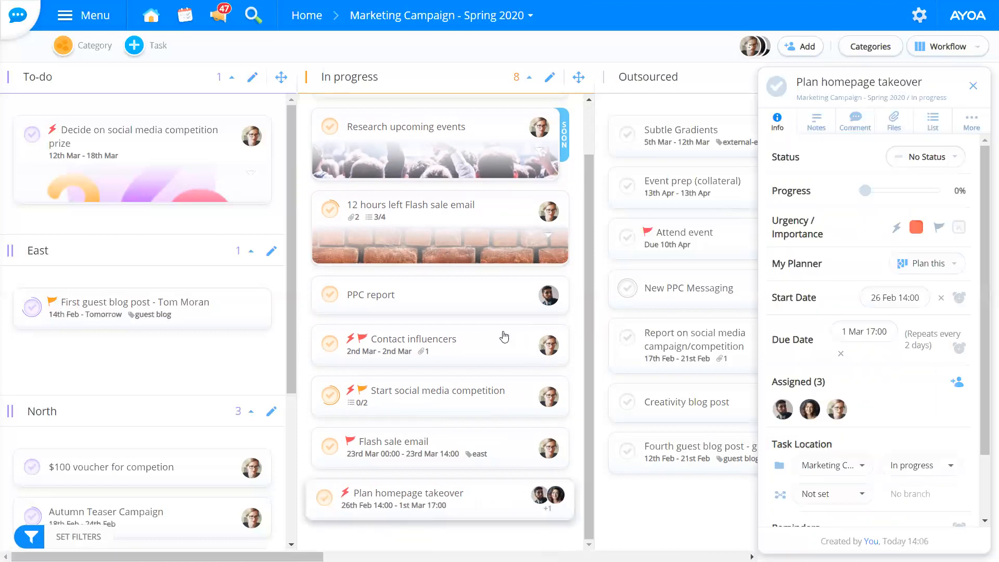
pyautogui.scroll(-2, 891, 258)
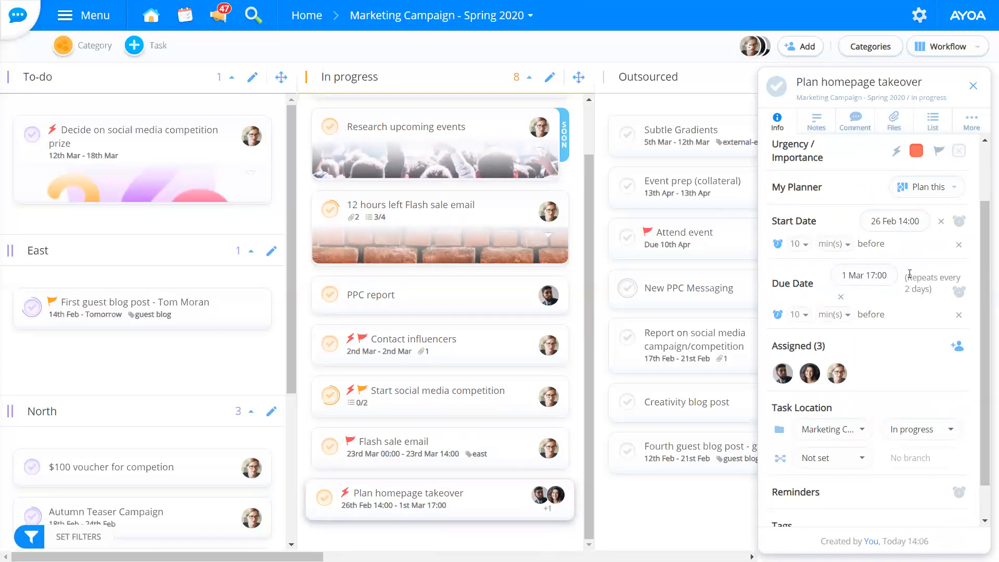
# Change the due date's repetition to every 1 week and apply it.
pyautogui.click(876, 280)
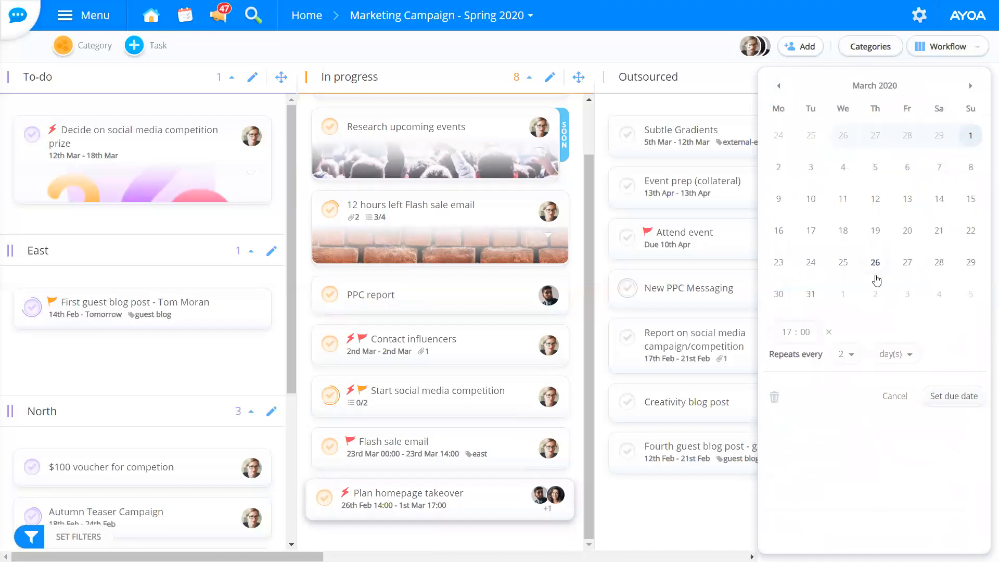
pyautogui.click(887, 358)
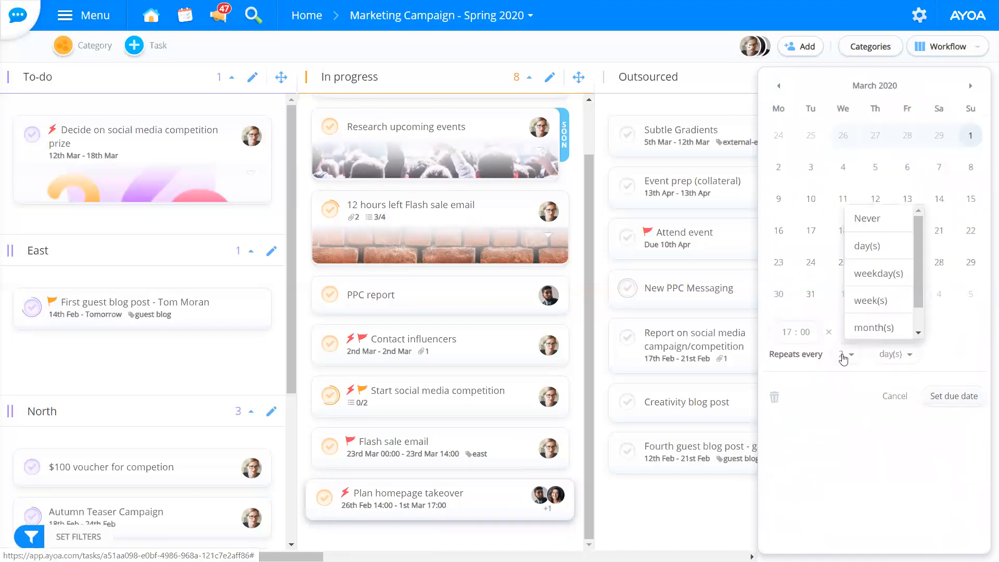
pyautogui.click(874, 302)
pyautogui.click(846, 358)
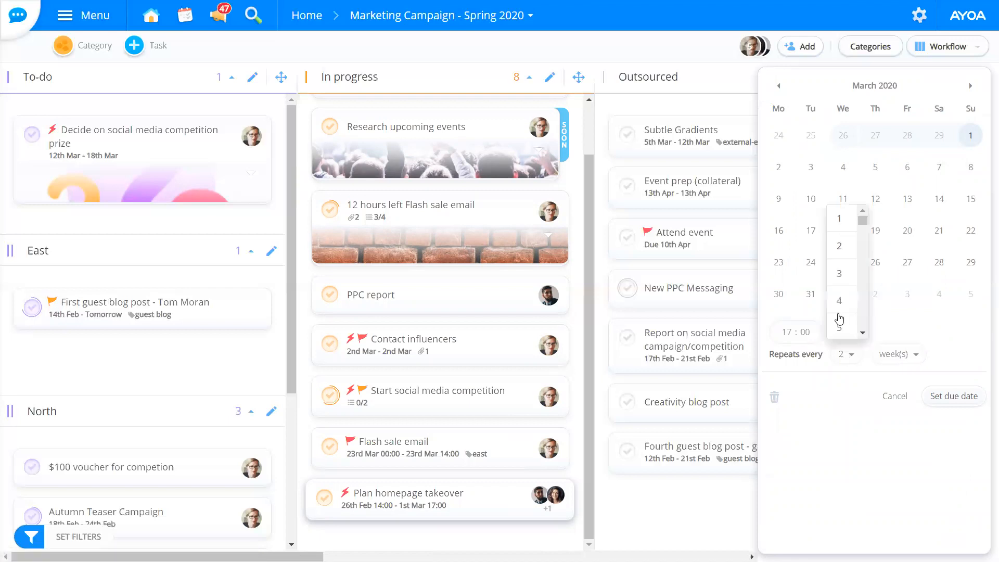
pyautogui.click(843, 219)
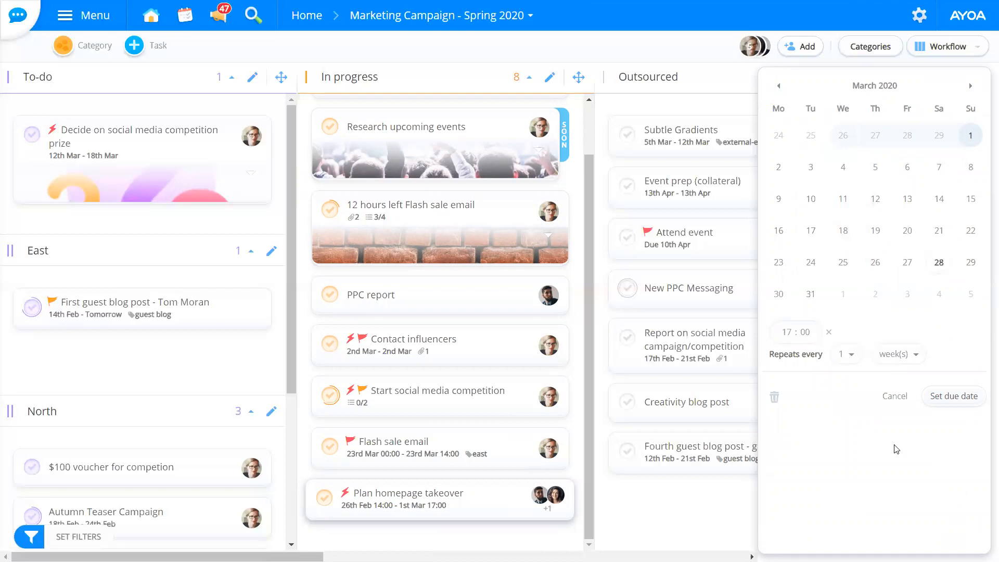
pyautogui.click(960, 400)
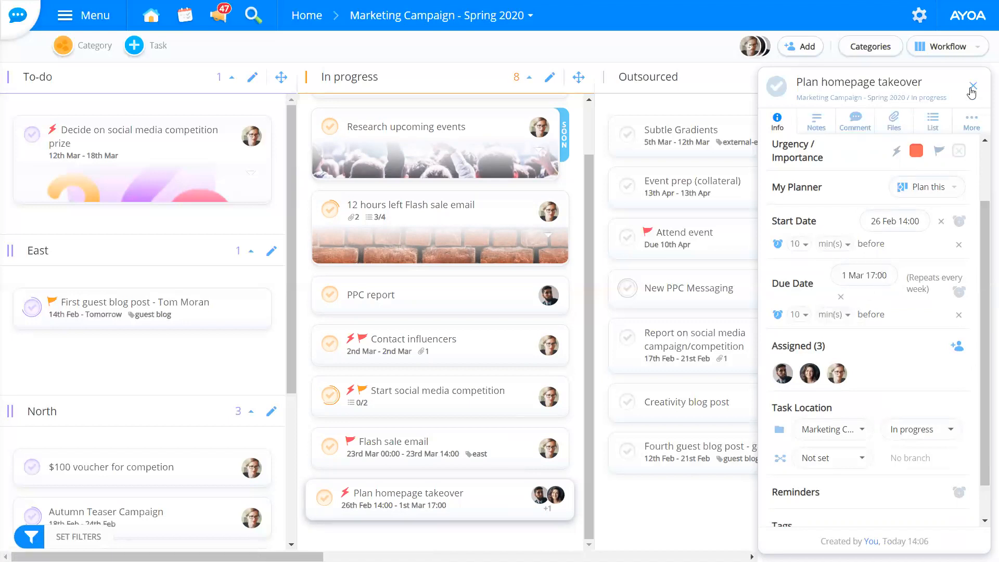
# Close the task details, look at the project's Completed view, and return to the Workflow view.
pyautogui.click(923, 68)
pyautogui.click(927, 50)
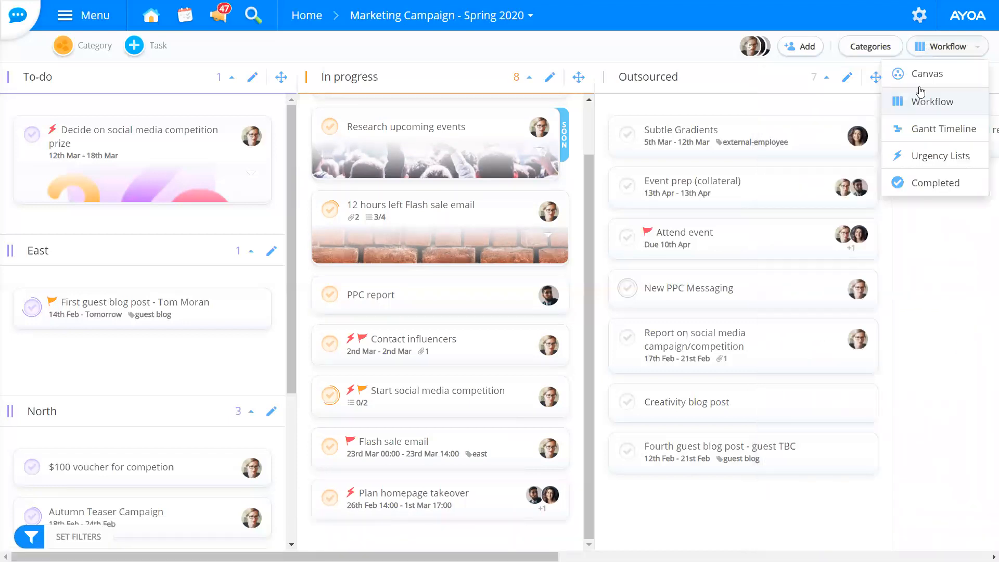
pyautogui.click(928, 193)
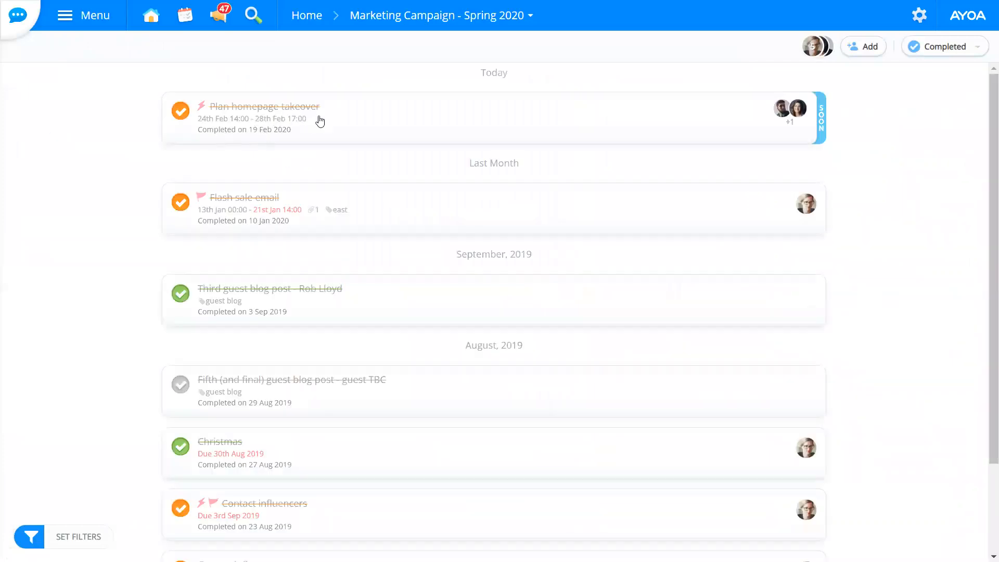
pyautogui.click(963, 50)
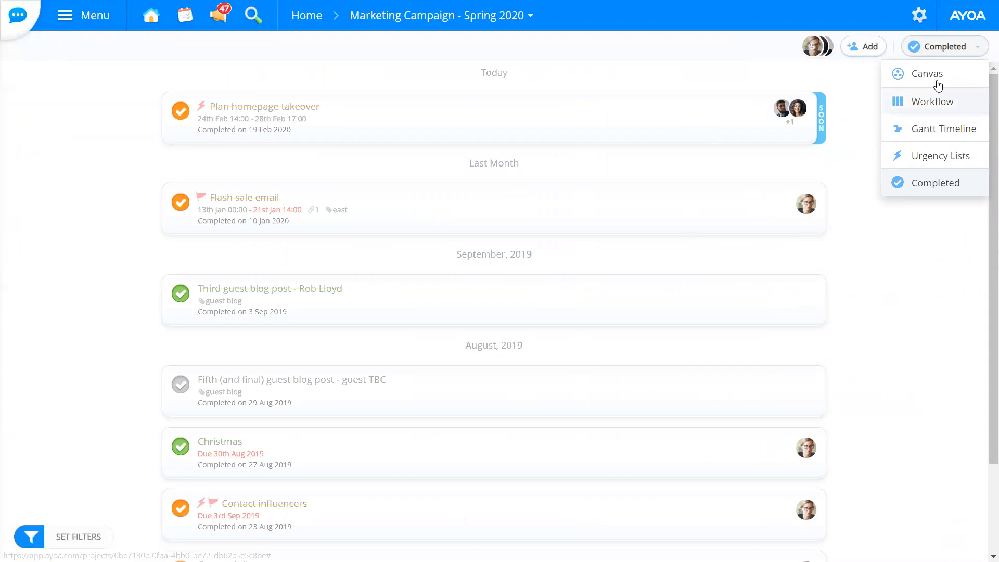
pyautogui.click(939, 105)
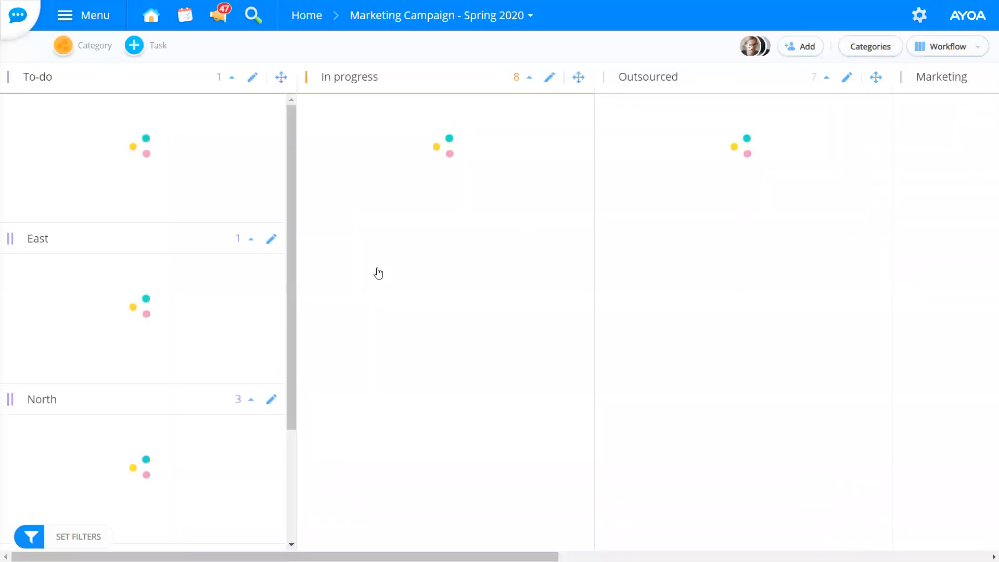
# Move Plan homepage takeover up the In progress column to between Research upcoming events and 12 hours left Flash sale email, and open its details.
pyautogui.scroll(-1, 520, 442)
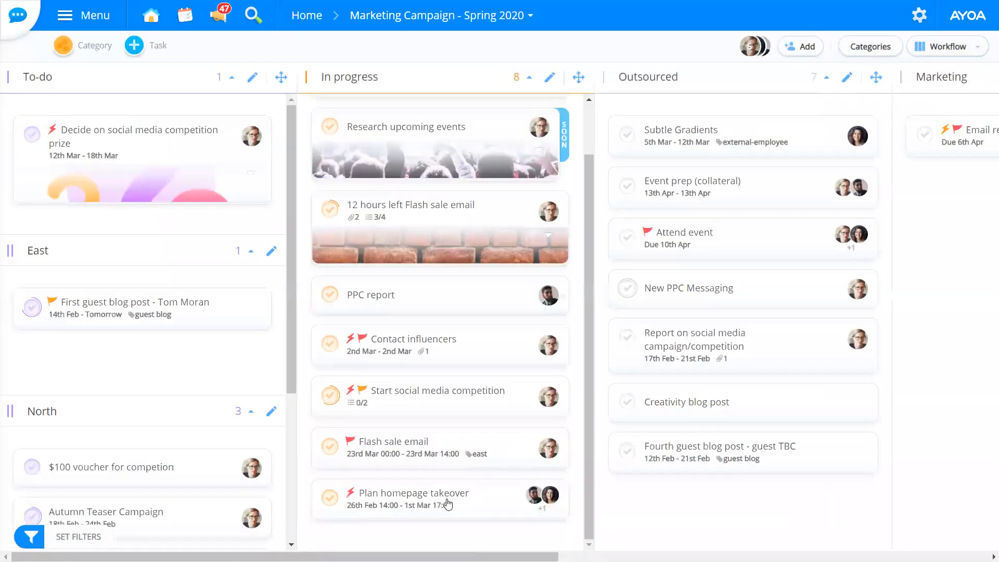
pyautogui.moveTo(438, 244); pyautogui.dragTo(438, 160)
pyautogui.moveTo(435, 128); pyautogui.dragTo(436, 177)
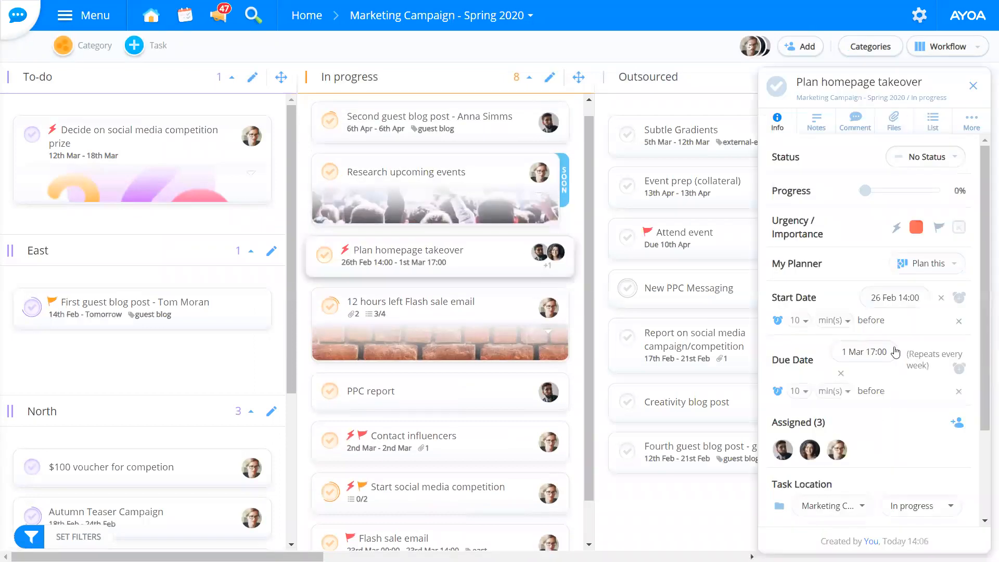
# Start a new reminder for the task, try 4 March 2020, and settle on 26 February 2020 as its date.
pyautogui.scroll(-3, 906, 363)
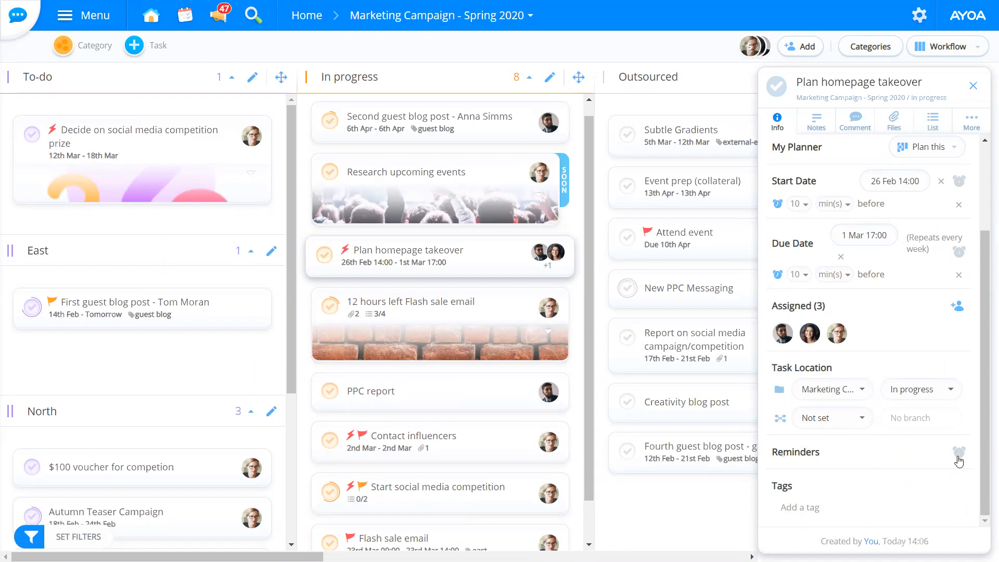
pyautogui.click(959, 455)
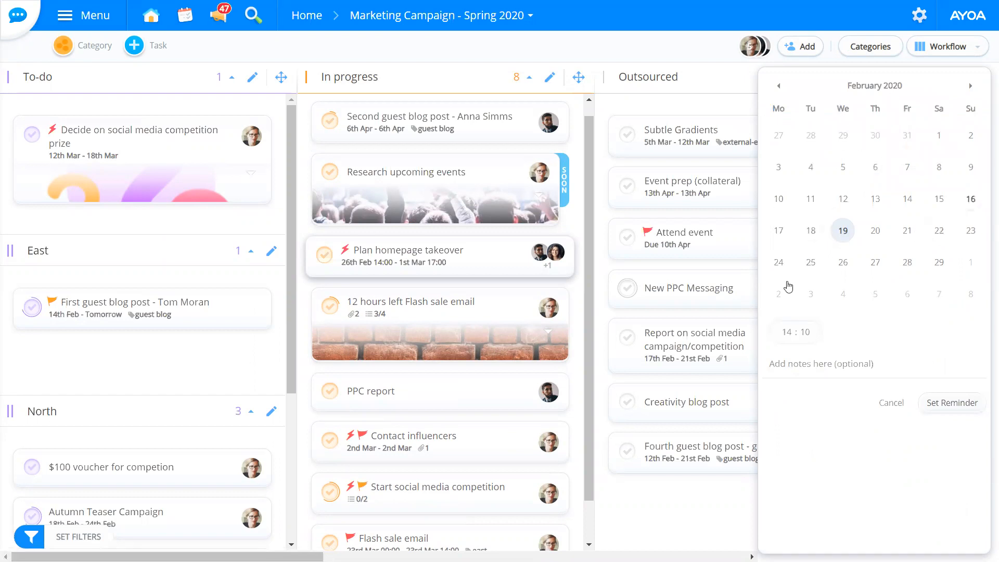
pyautogui.click(843, 265)
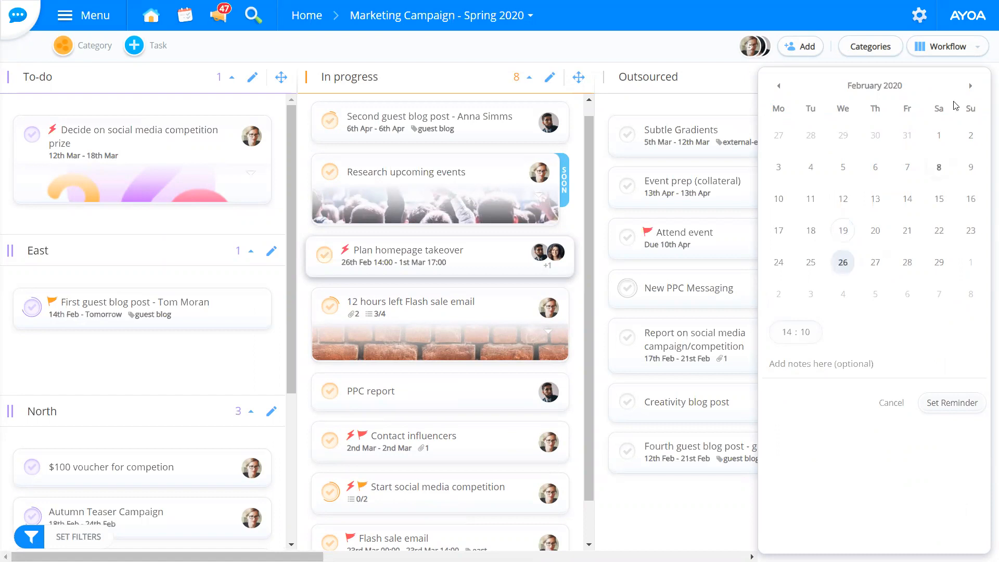
pyautogui.click(970, 85)
pyautogui.click(843, 168)
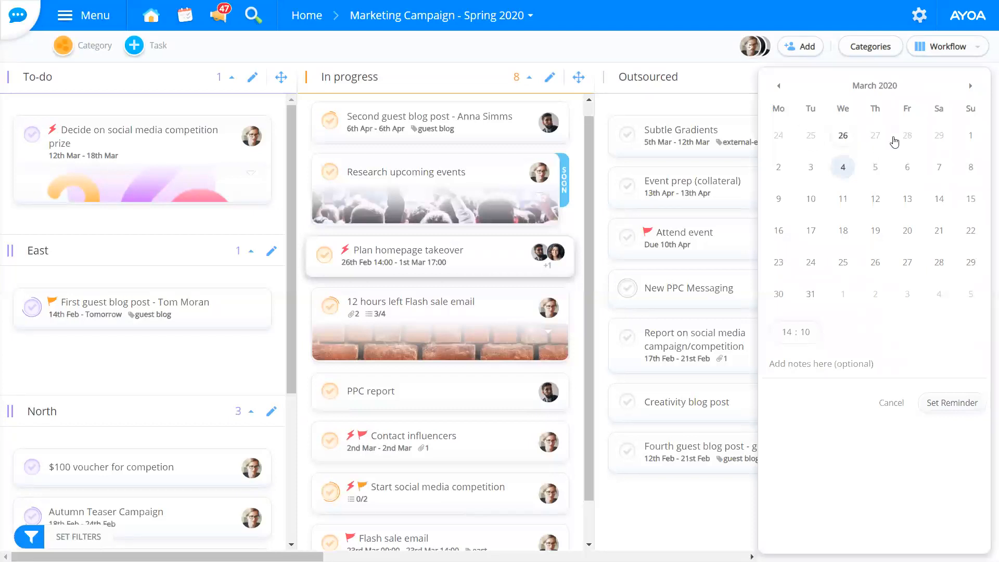
pyautogui.click(843, 136)
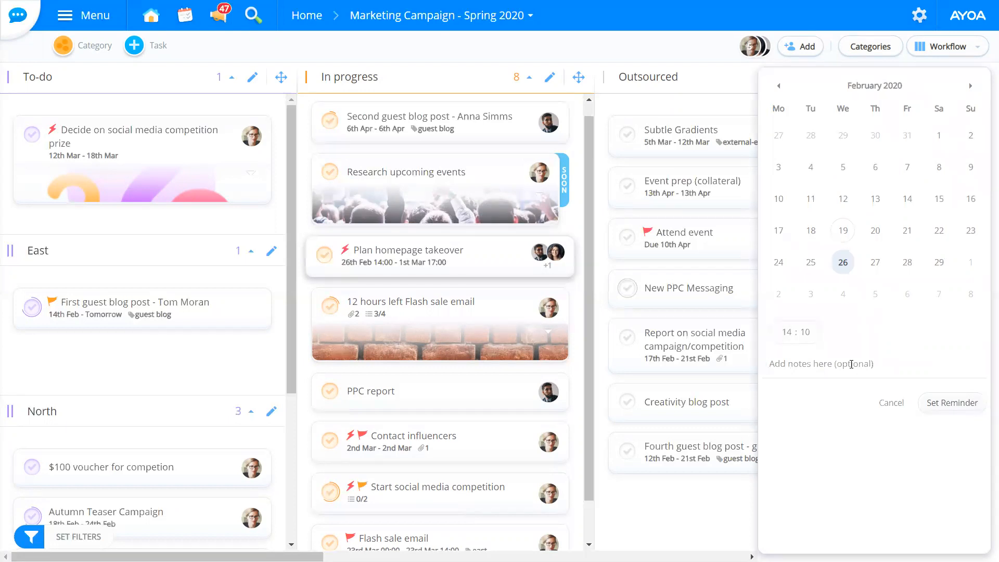
# Add the note "Check in on progress" to the reminder and set it.
pyautogui.write('Check in')
pyautogui.write(' n on progress')
pyautogui.click(950, 403)
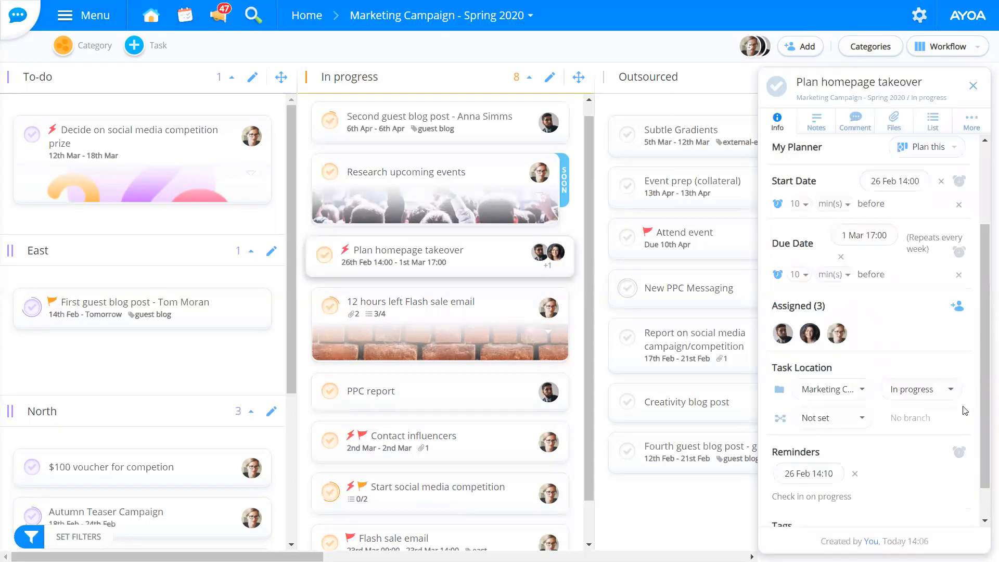
pyautogui.scroll(-1, 965, 411)
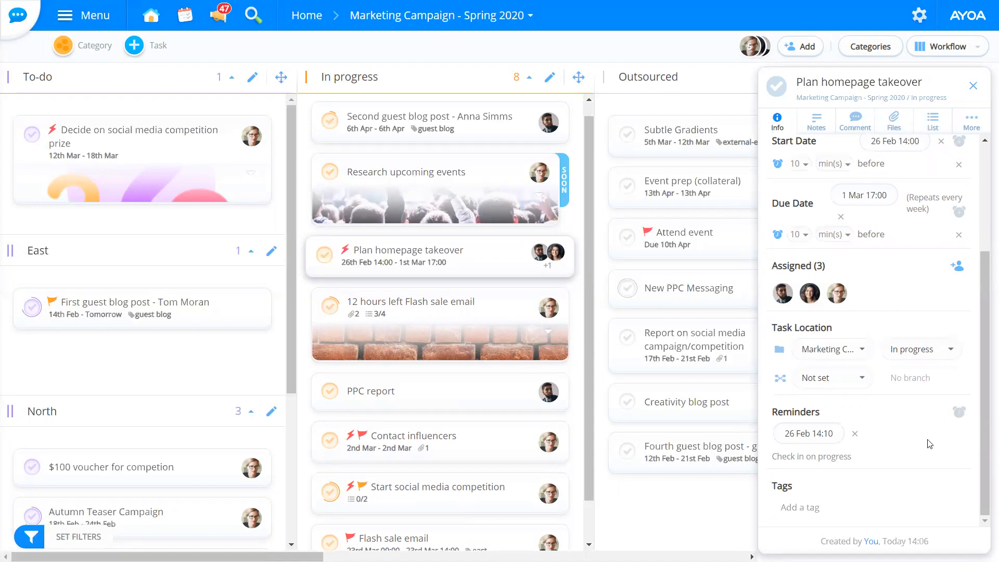
pyautogui.scroll(3, 915, 463)
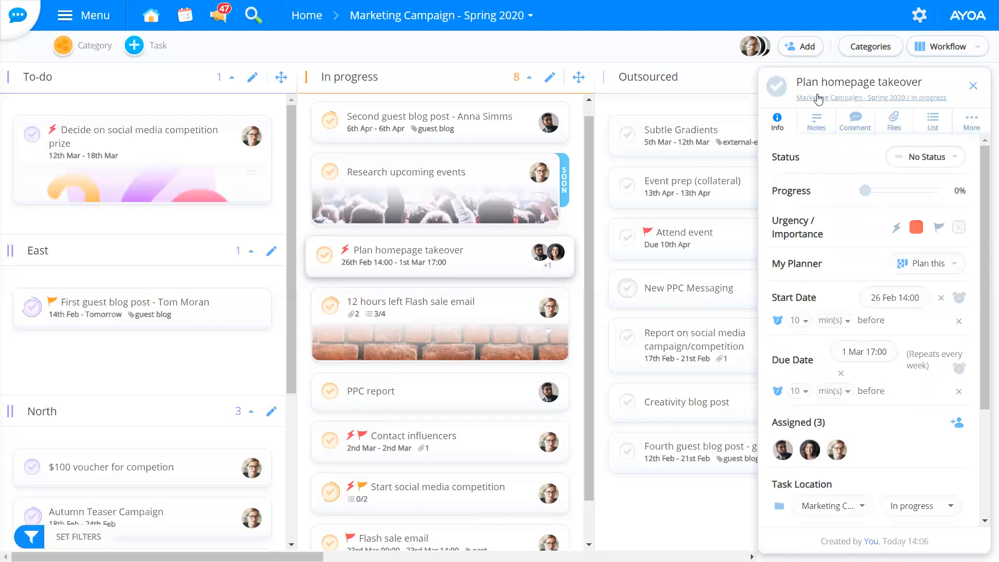
pyautogui.click(825, 131)
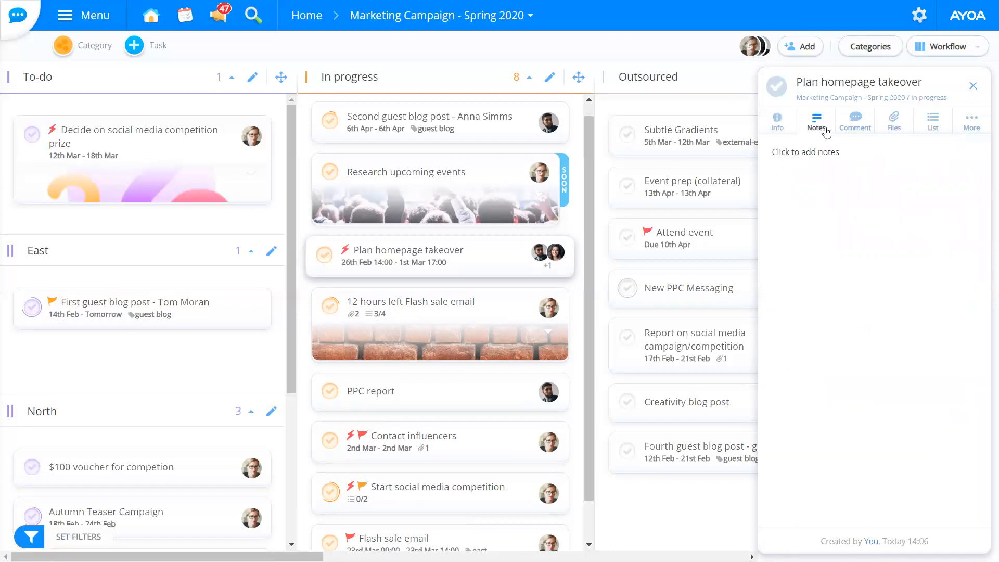
pyautogui.click(807, 152)
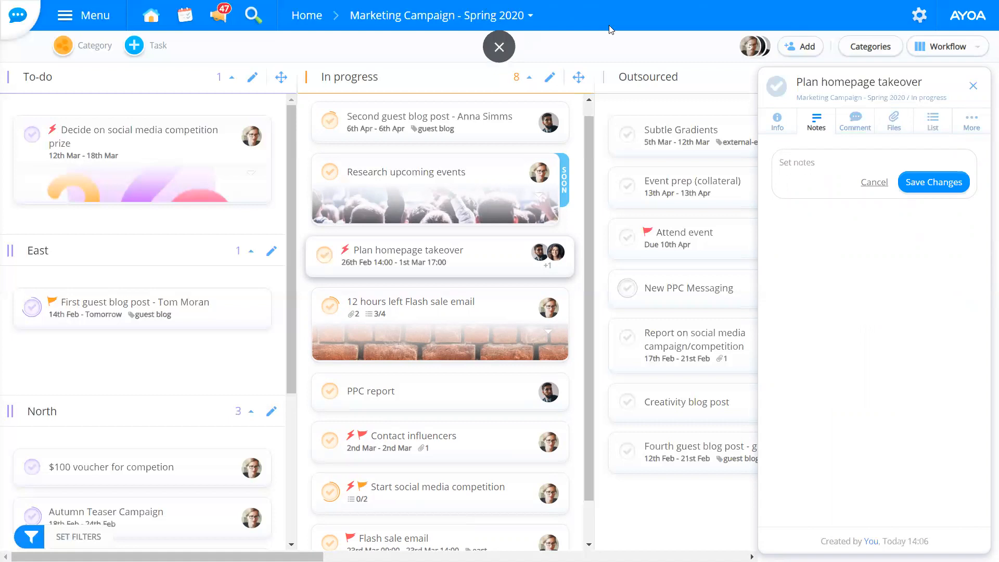
pyautogui.write('www.ayoa.com')
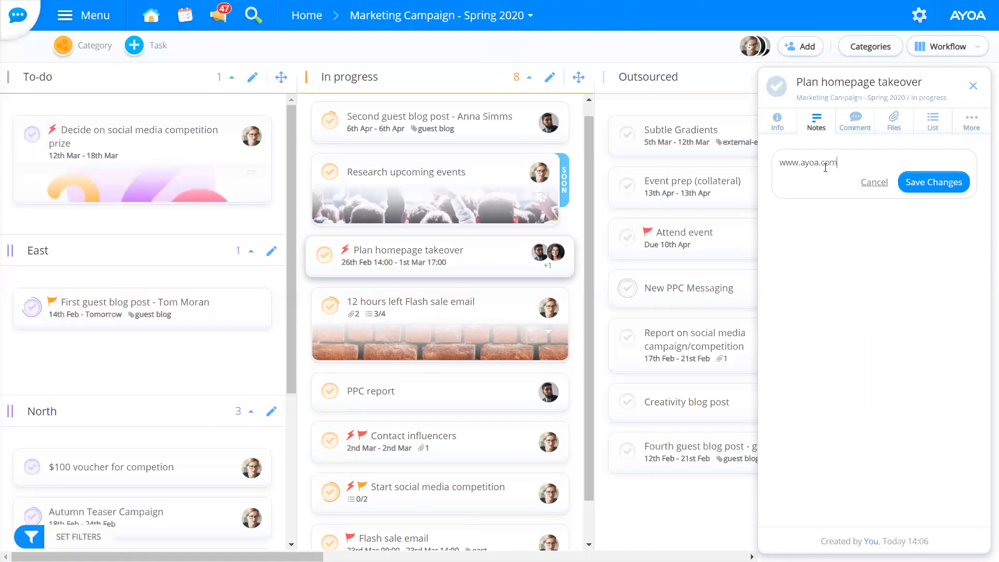
pyautogui.click(947, 185)
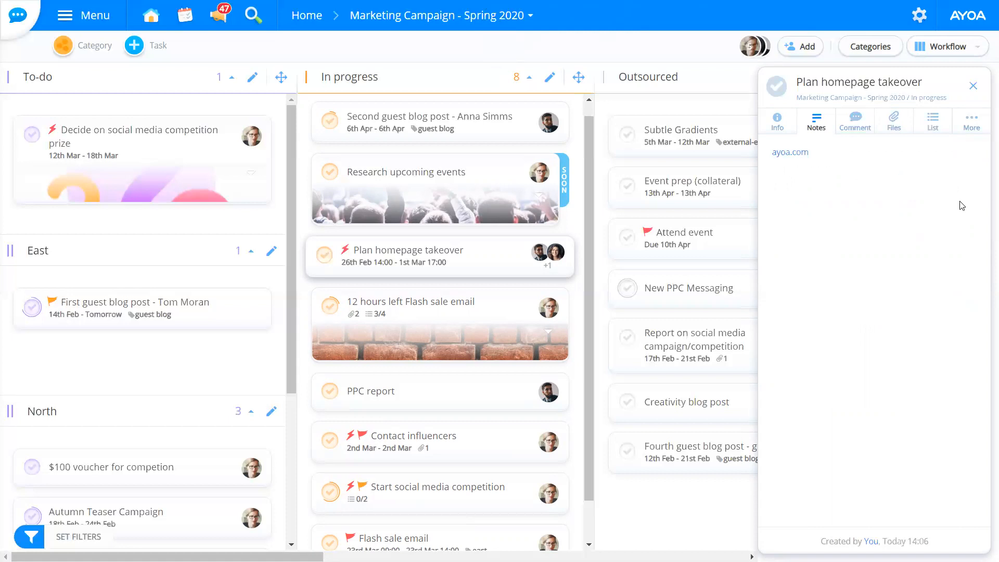
# Extend the task's notes with "Plan new webinar" below the web address, separated by a blank line, and save the changes.
pyautogui.click(818, 153)
pyautogui.press('Return')
pyautogui.press('Return')
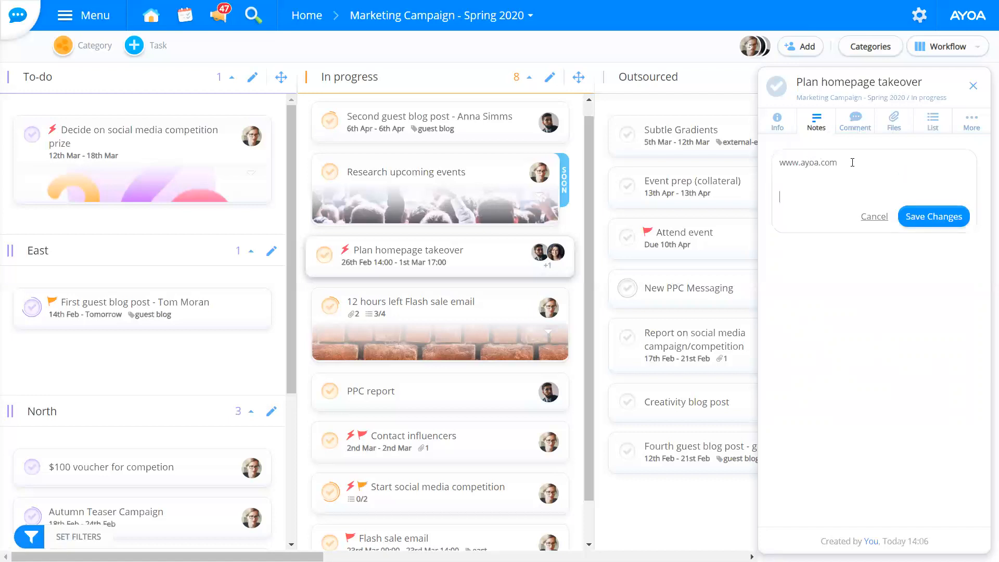
pyautogui.write('www')
pyautogui.press('BackSpace')
pyautogui.press('BackSpace')
pyautogui.press('BackSpace')
pyautogui.press('BackSpace')
pyautogui.write('Plan new webin')
pyautogui.press('BackSpace')
pyautogui.write('binair')
pyautogui.click(910, 217)
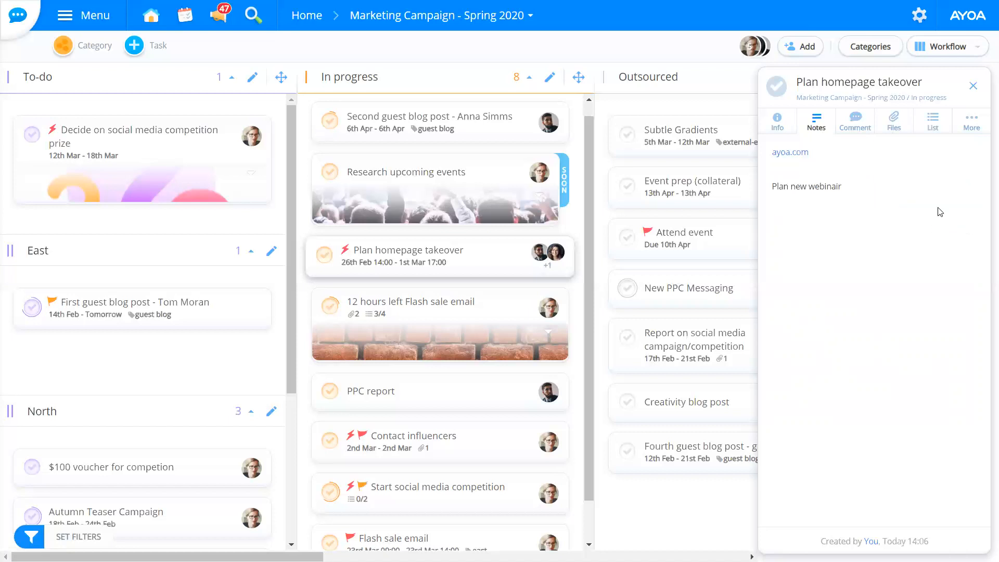
# Post a comment on the task that mentions the first suggested team member and asks "What do you think?".
pyautogui.click(864, 129)
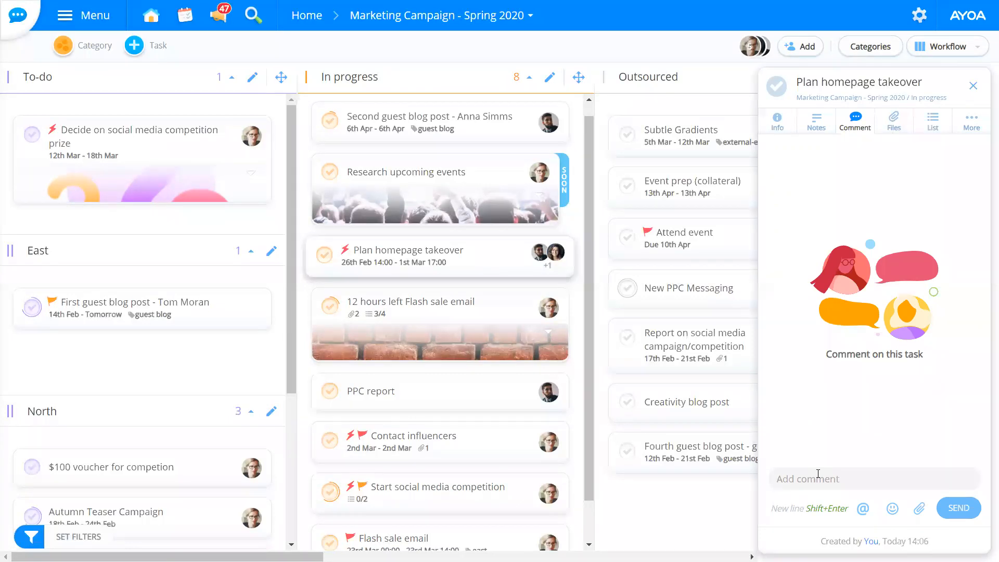
pyautogui.write('@')
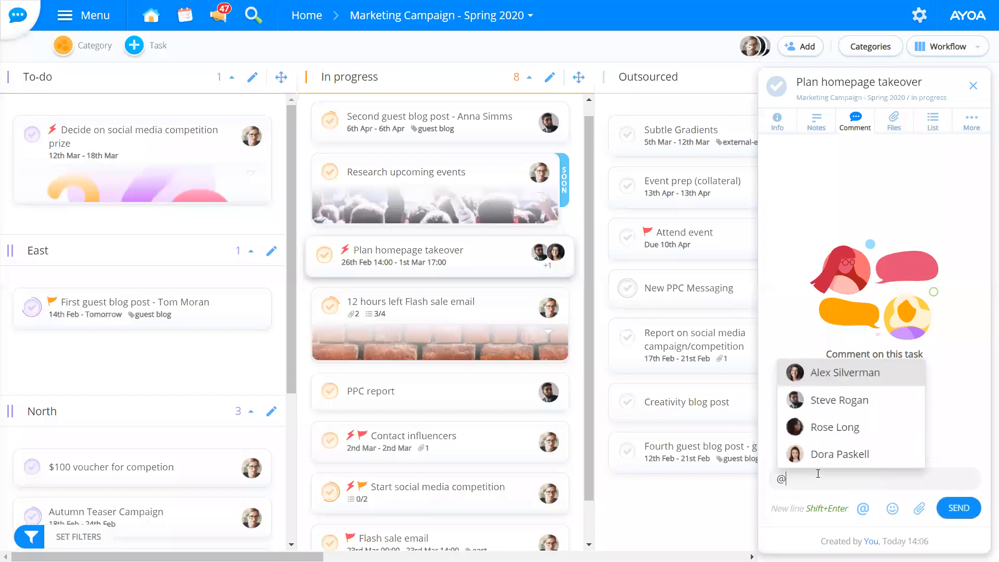
pyautogui.click(850, 374)
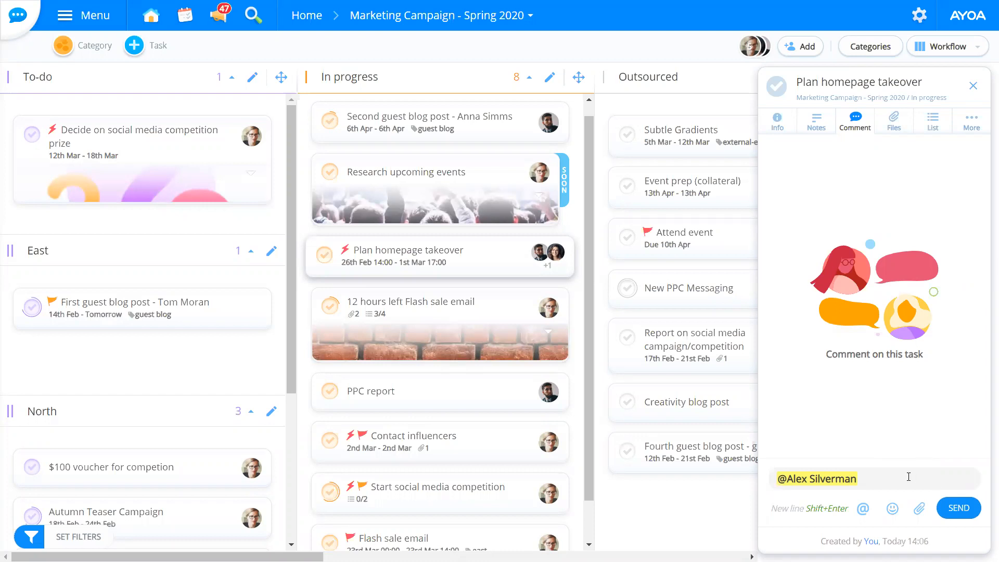
pyautogui.write('What do you think?')
pyautogui.click(975, 504)
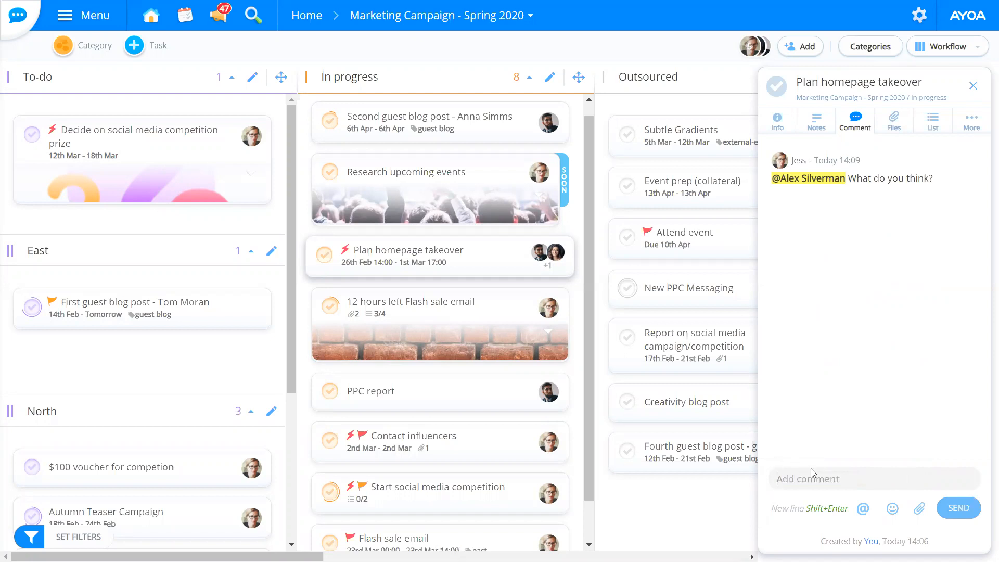
# Post a second comment on the task reading "Today we made progress".
pyautogui.moveTo(803, 163)
pyautogui.write('Today w')
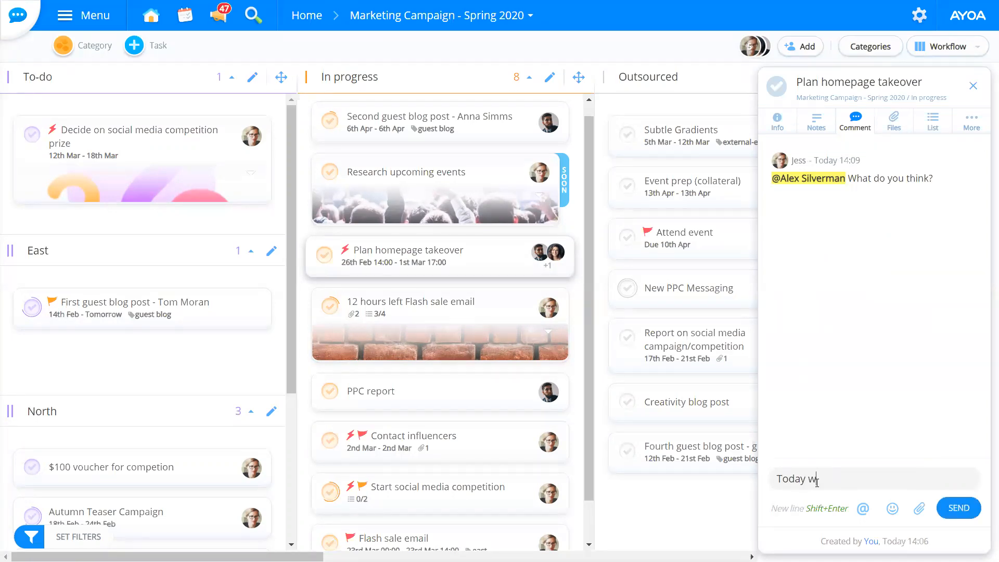
pyautogui.write('e made progress')
pyautogui.press('Return')
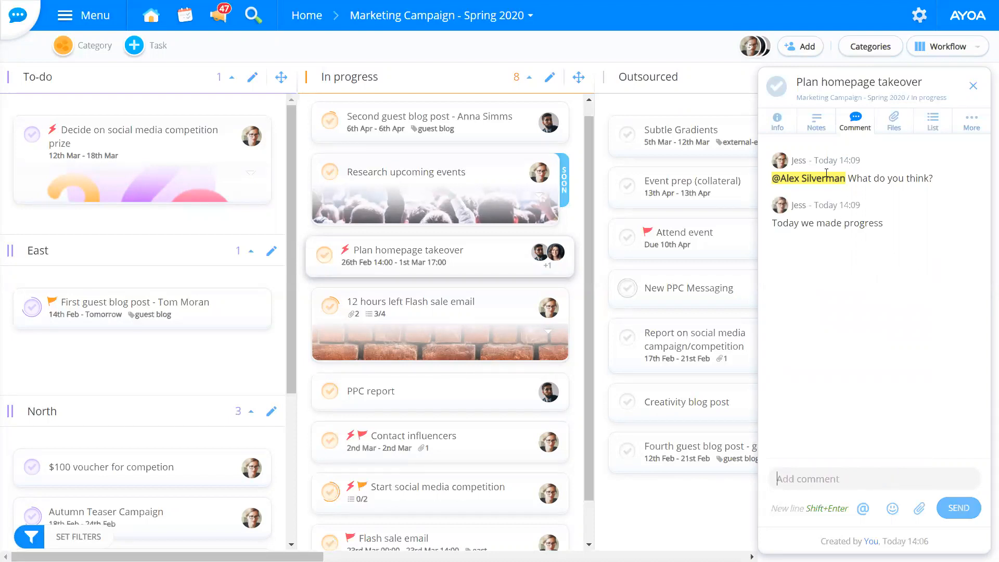
# Attach Employee Handbook.pdf and pens desk.jpg from the computer to the task's files.
pyautogui.moveTo(841, 206)
pyautogui.click(895, 125)
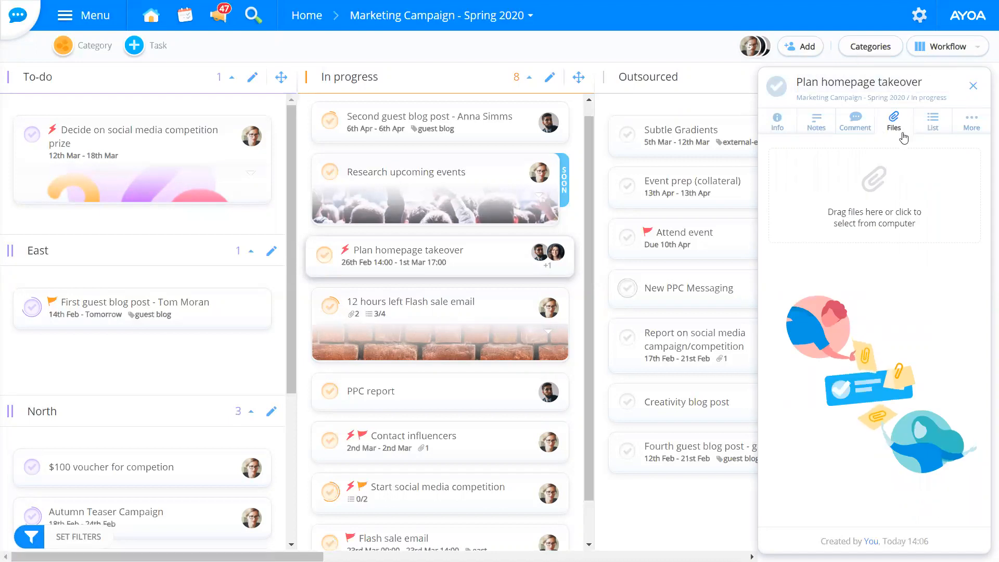
pyautogui.click(876, 182)
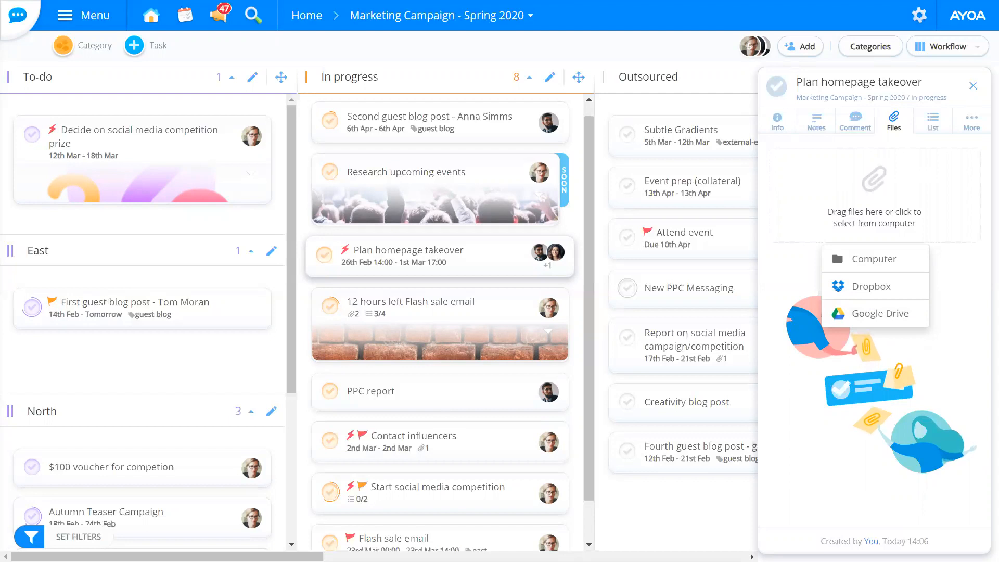
pyautogui.moveTo(330, 286); pyautogui.dragTo(892, 216)
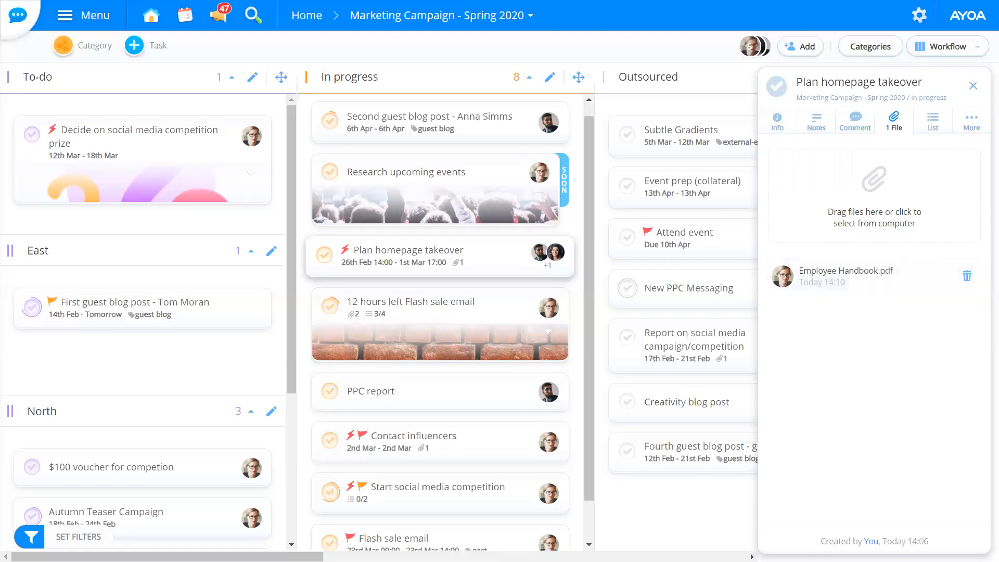
pyautogui.moveTo(571, 230); pyautogui.dragTo(864, 204)
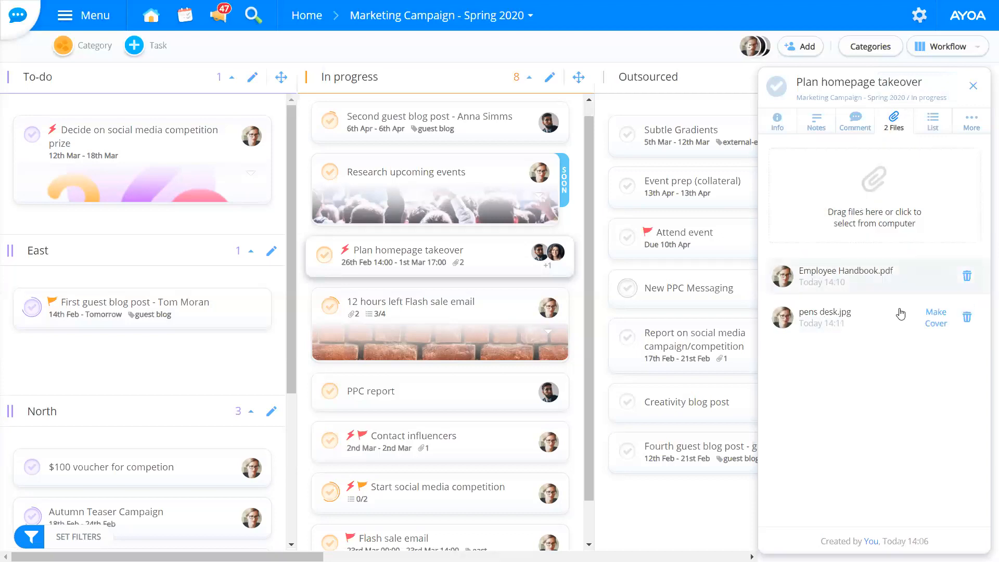
# View the attached Employee Handbook.pdf, exit full screen, and close the document to return to the task.
pyautogui.click(901, 277)
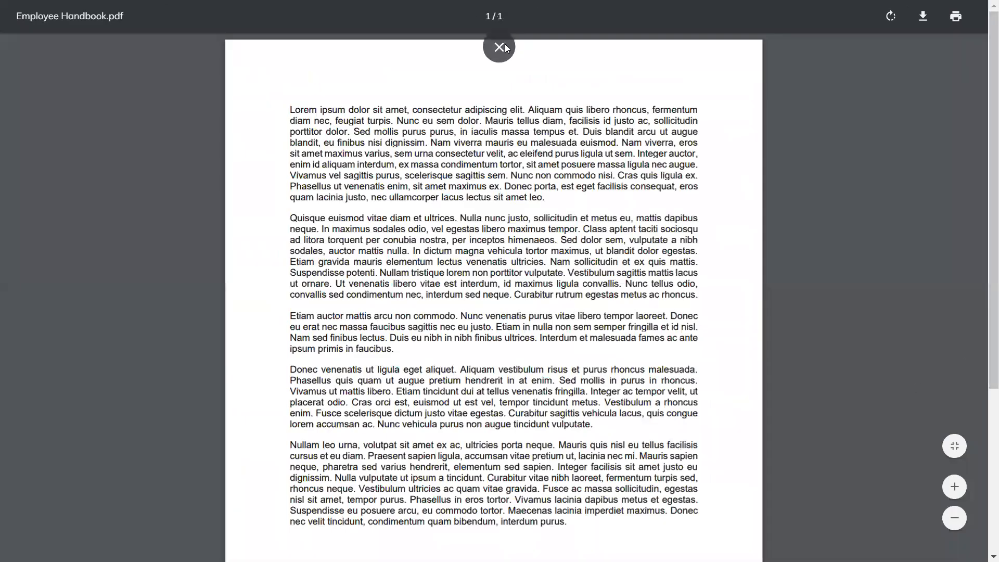
pyautogui.click(505, 48)
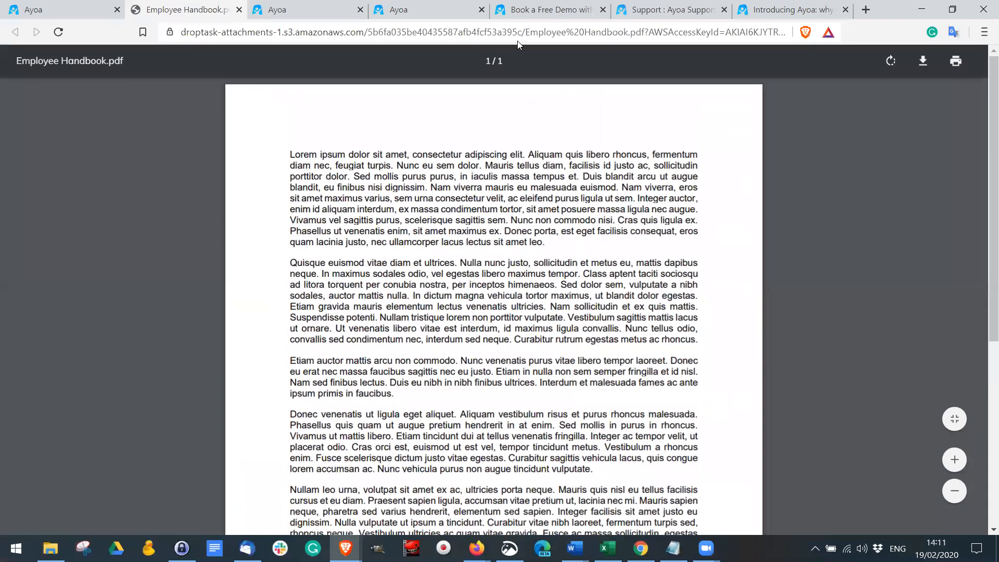
pyautogui.click(239, 9)
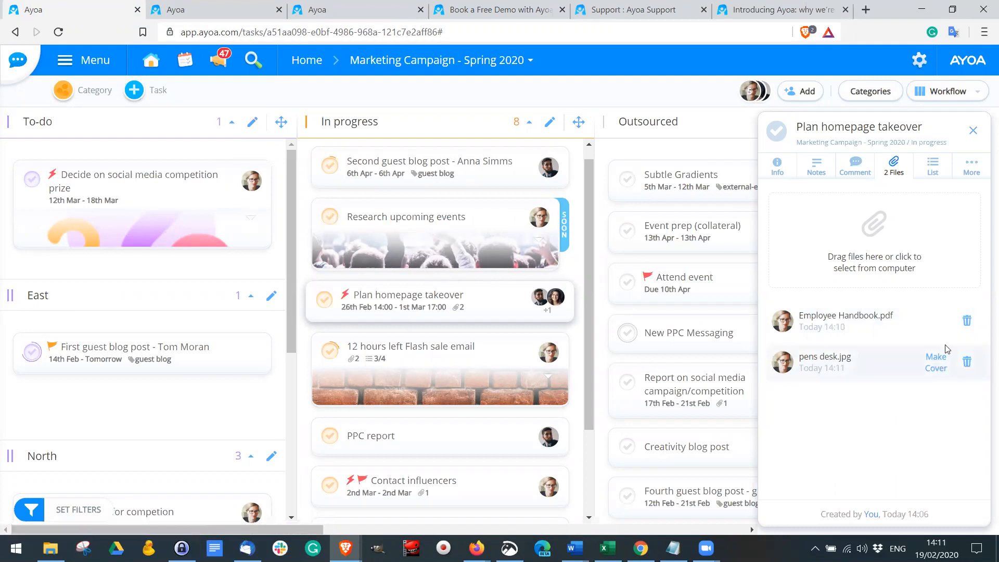
# Make pens desk.jpg the task's cover image, cropped to the jar of pens.
pyautogui.click(937, 360)
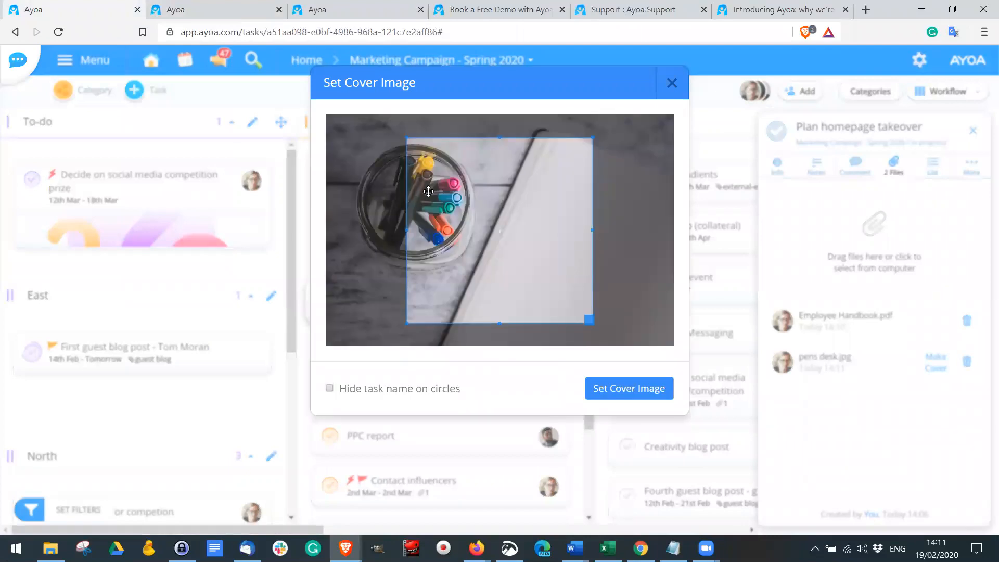
pyautogui.moveTo(424, 192); pyautogui.dragTo(345, 188)
pyautogui.moveTo(528, 292); pyautogui.dragTo(495, 266)
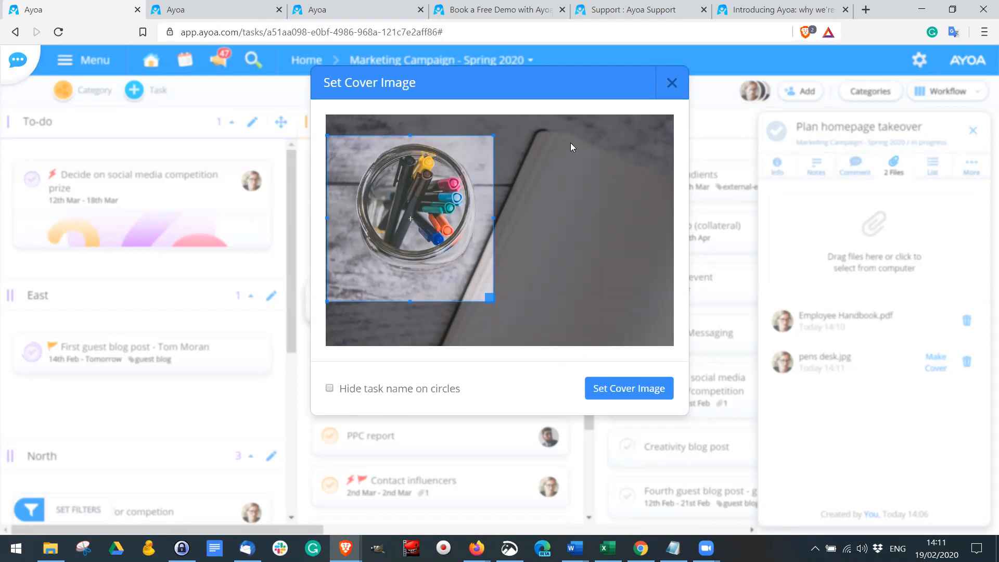
pyautogui.click(633, 394)
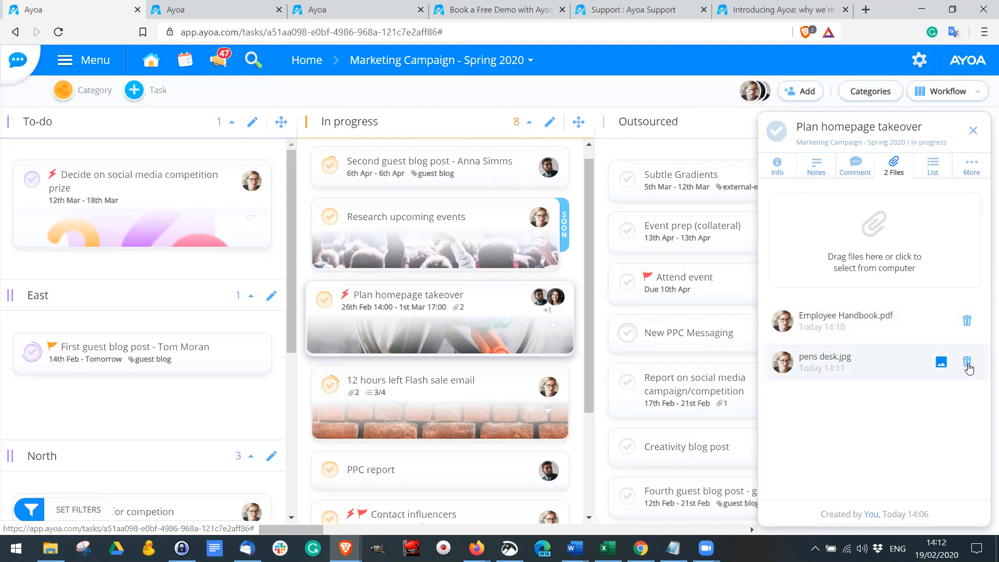
# Create a checklist for the task with the items Research, Draft, Proof and Live.
pyautogui.click(934, 167)
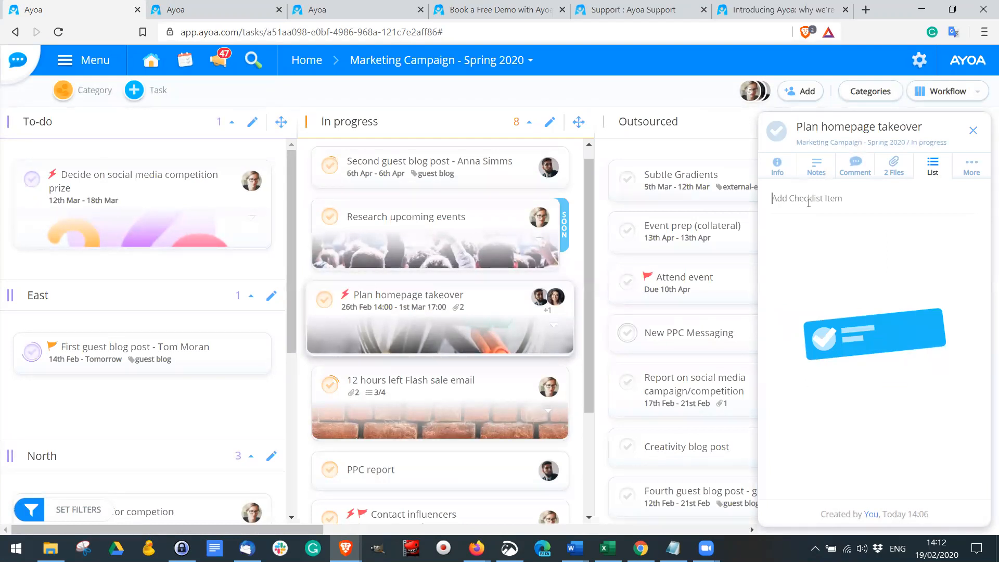
pyautogui.write('R')
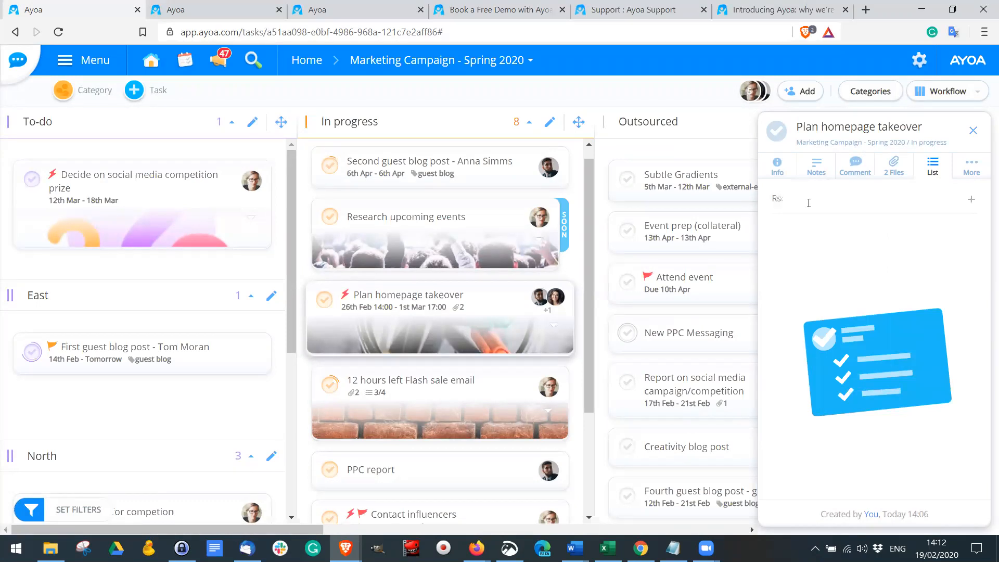
pyautogui.write('esearch')
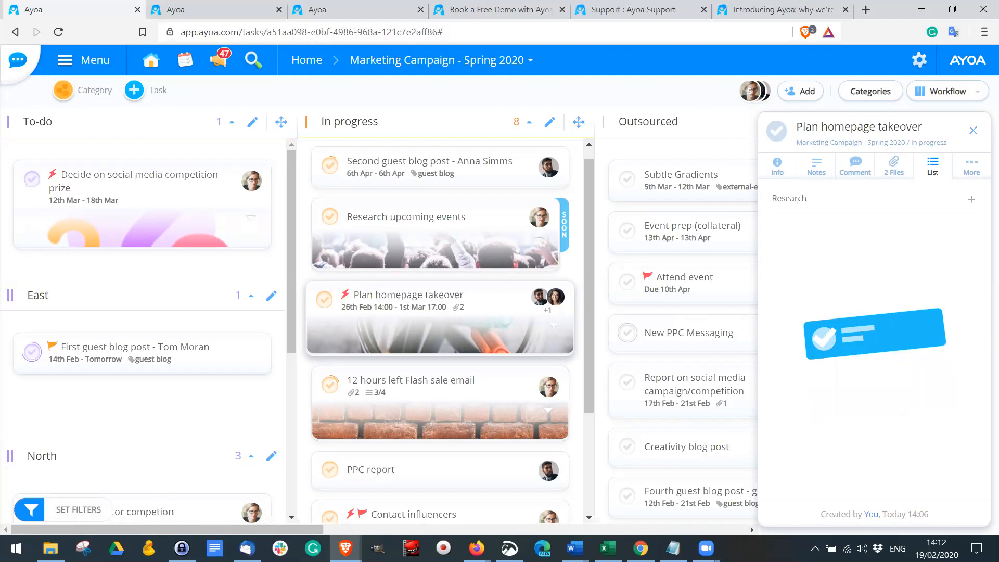
pyautogui.press('Return')
pyautogui.write('Draft')
pyautogui.press('Return')
pyautogui.write('Proof')
pyautogui.press('Return')
pyautogui.write('Live')
pyautogui.press('Return')
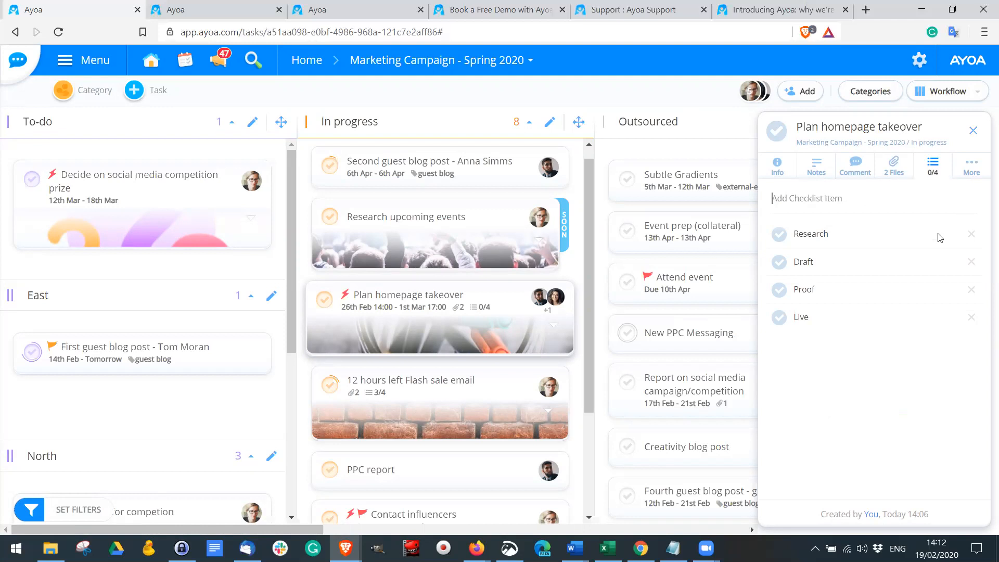
# Close and reopen the details of Plan homepage takeover, and tick off the Research and Draft checklist items.
pyautogui.scroll(-2, 429, 225)
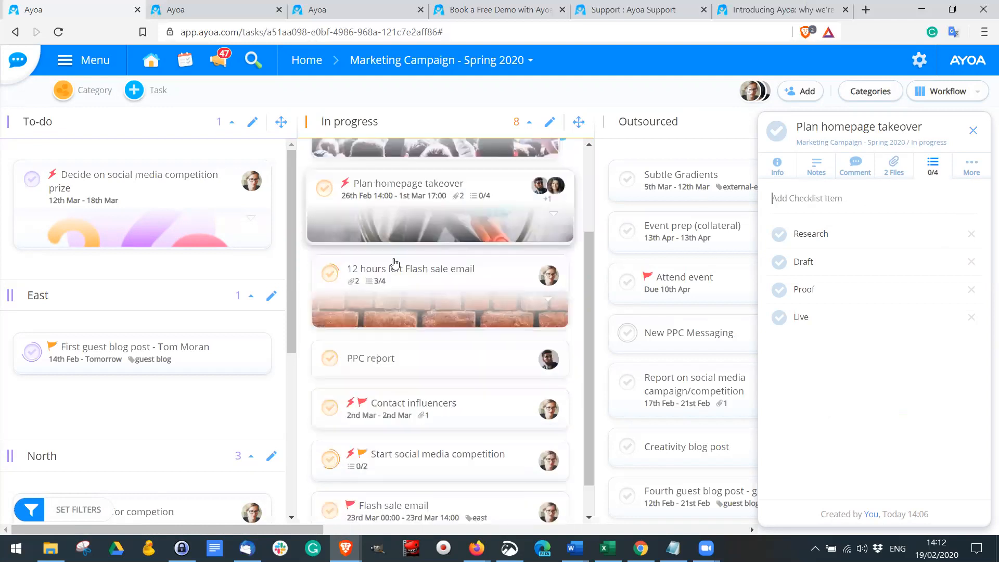
pyautogui.scroll(1, 428, 225)
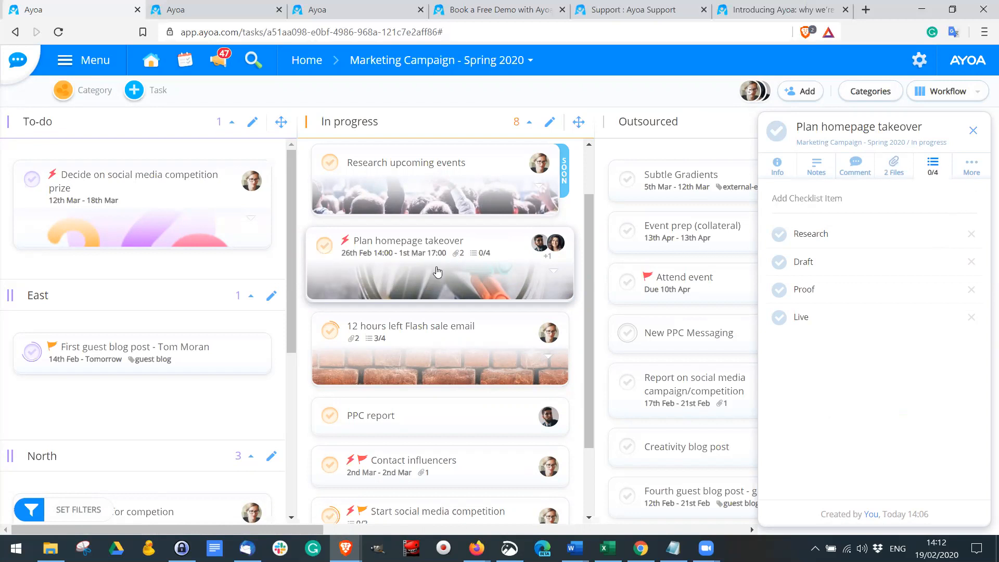
pyautogui.click(974, 130)
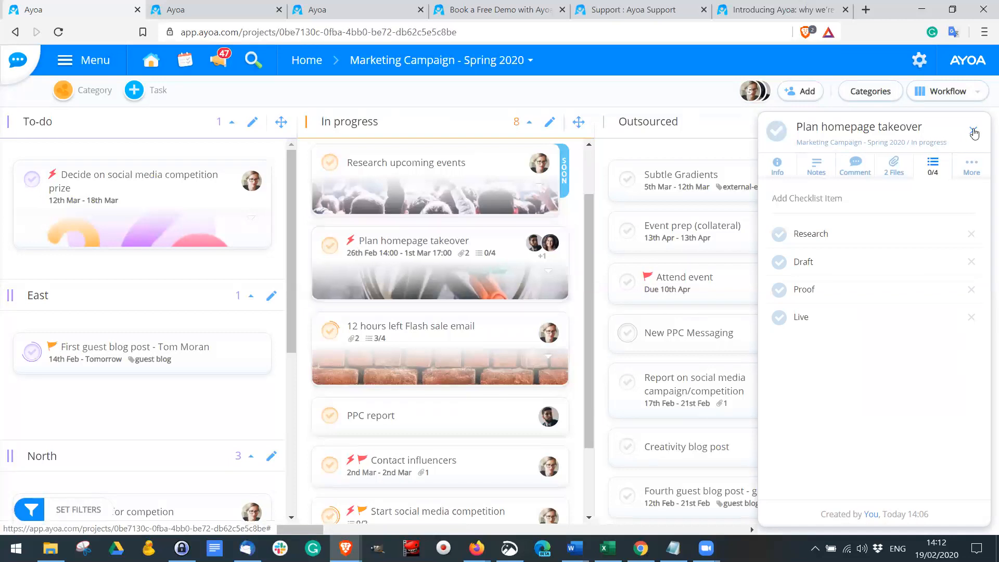
pyautogui.click(382, 272)
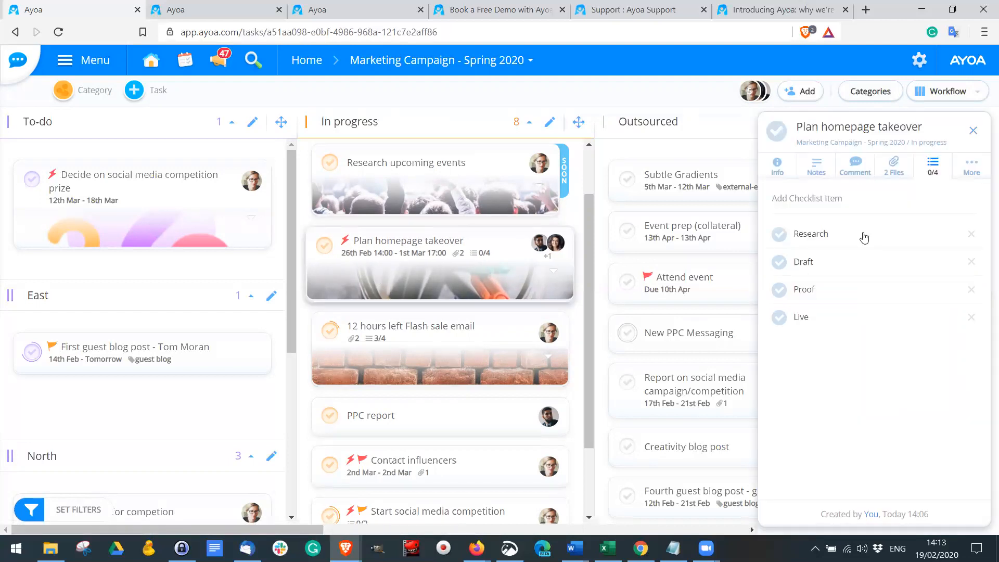
pyautogui.click(779, 234)
pyautogui.click(780, 263)
# Open the full task activity for Plan homepage takeover and review its history from creation to the latest entries.
pyautogui.click(976, 169)
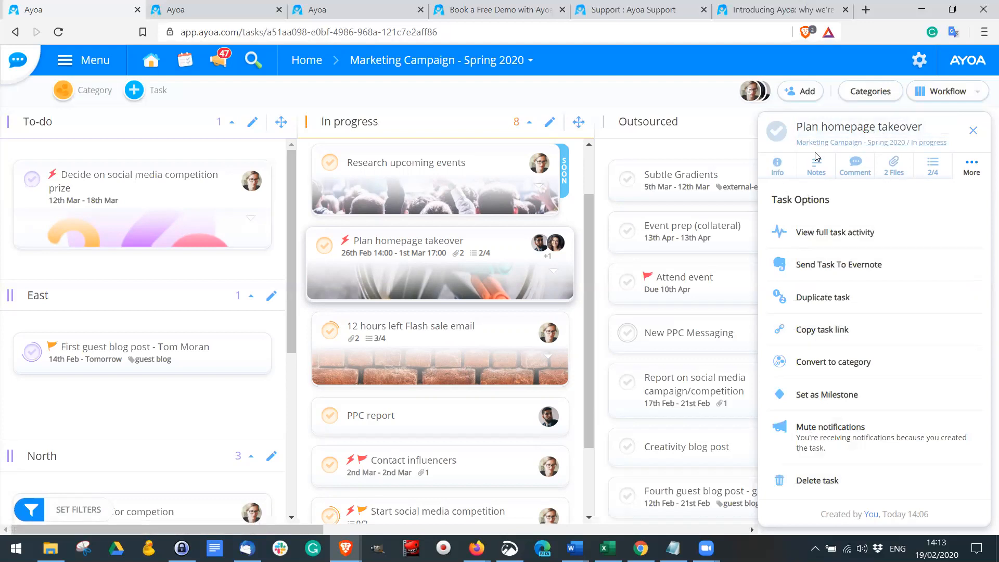
pyautogui.click(837, 237)
pyautogui.scroll(10, 901, 259)
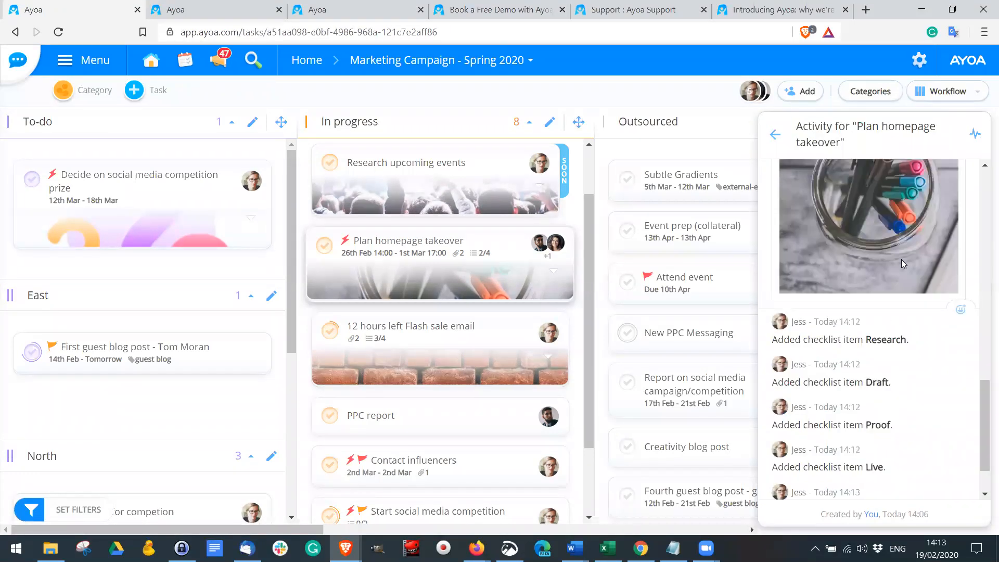
pyautogui.moveTo(984, 315); pyautogui.dragTo(985, 180)
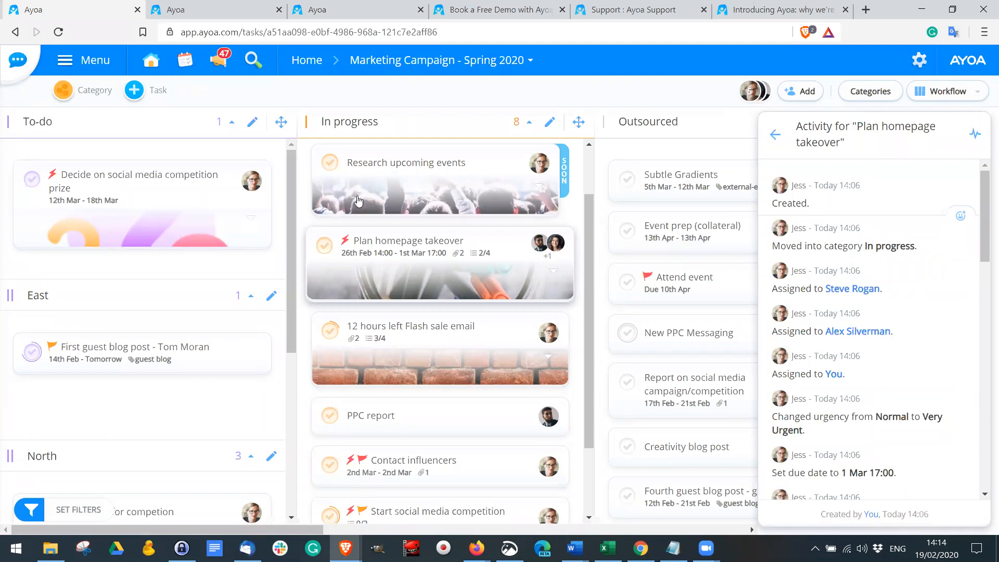
pyautogui.scroll(-10, 930, 320)
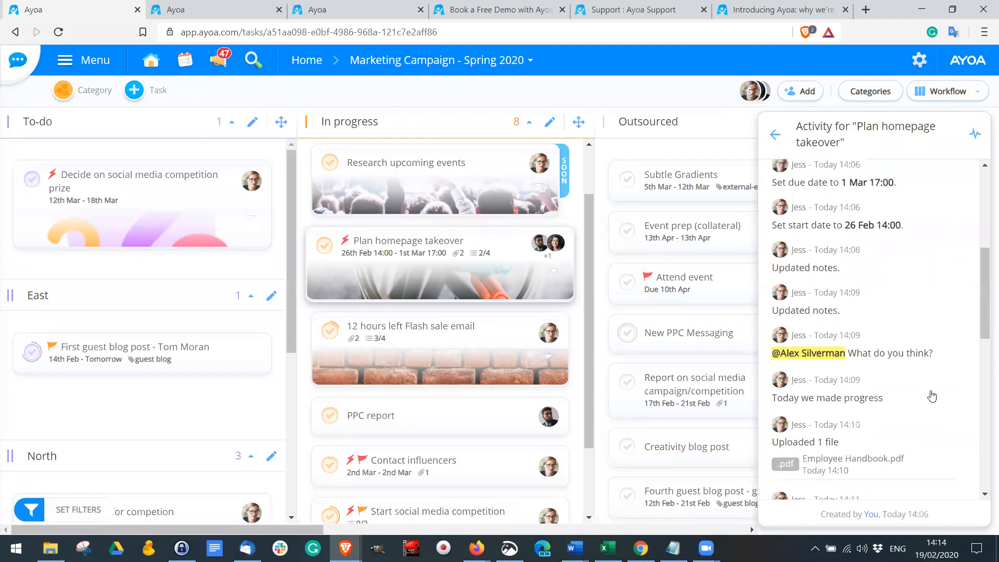
pyautogui.scroll(10, 933, 395)
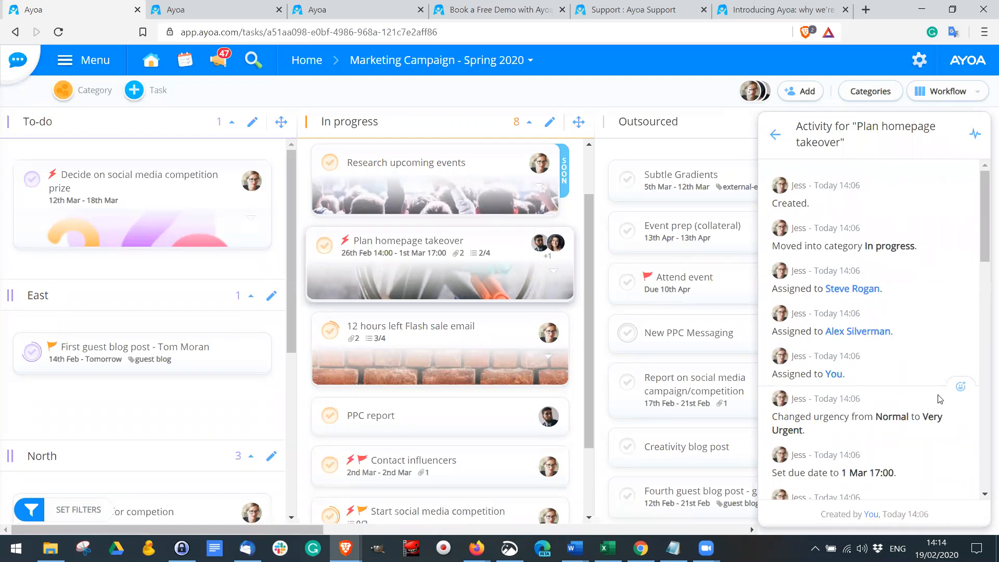
# Look through the rest of the activity history for Plan homepage takeover and return to the task options.
pyautogui.moveTo(984, 171); pyautogui.dragTo(983, 482)
pyautogui.scroll(15, 902, 479)
pyautogui.click(775, 135)
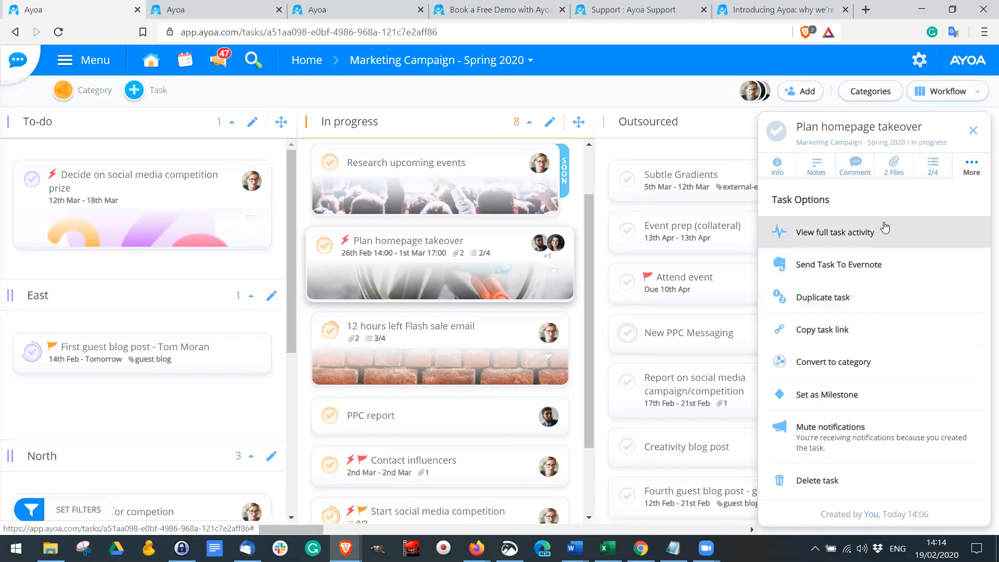
# Duplicate Plan homepage takeover to the Planning and Meetings task board in the Doing category.
pyautogui.click(876, 298)
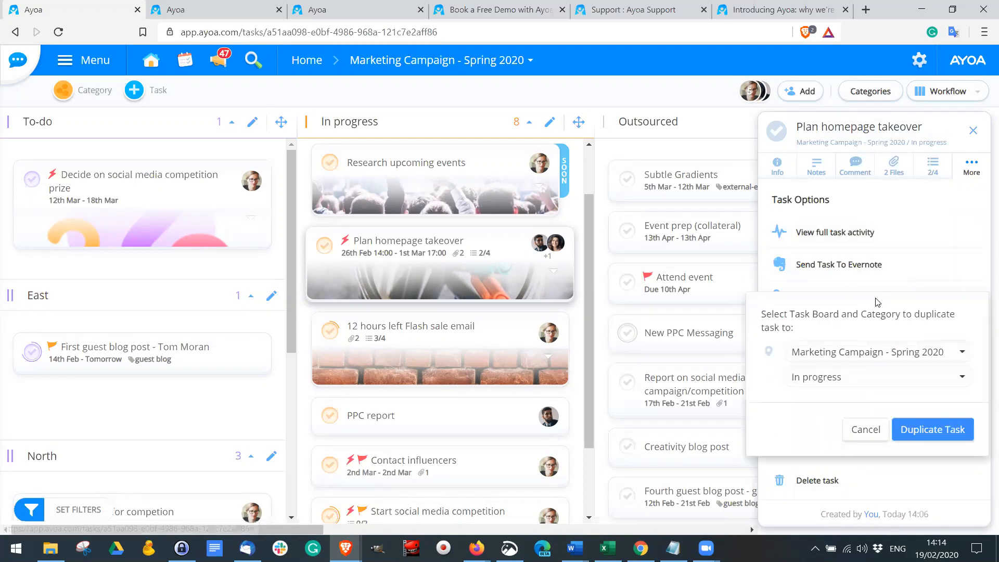
pyautogui.click(884, 353)
pyautogui.click(858, 255)
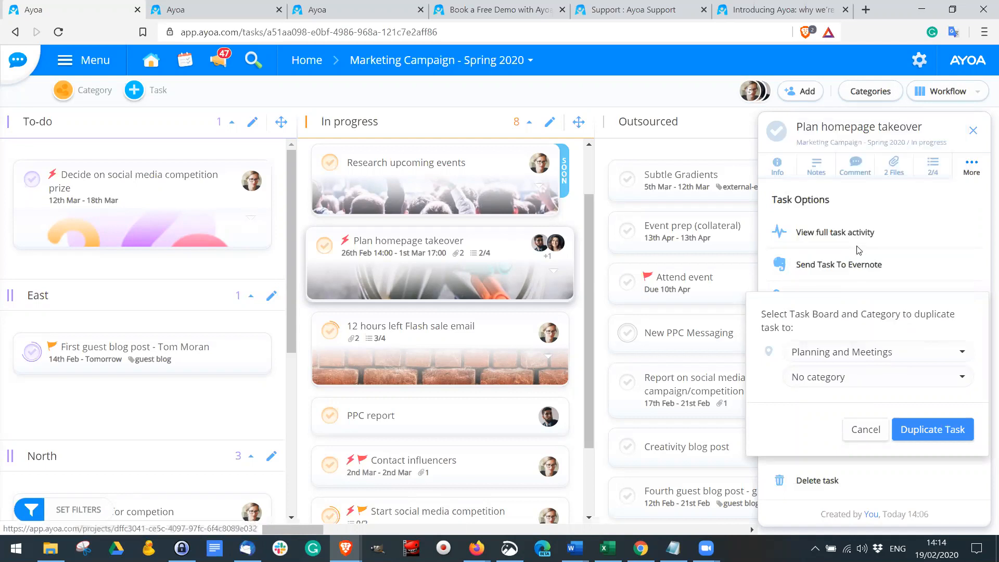
pyautogui.click(814, 384)
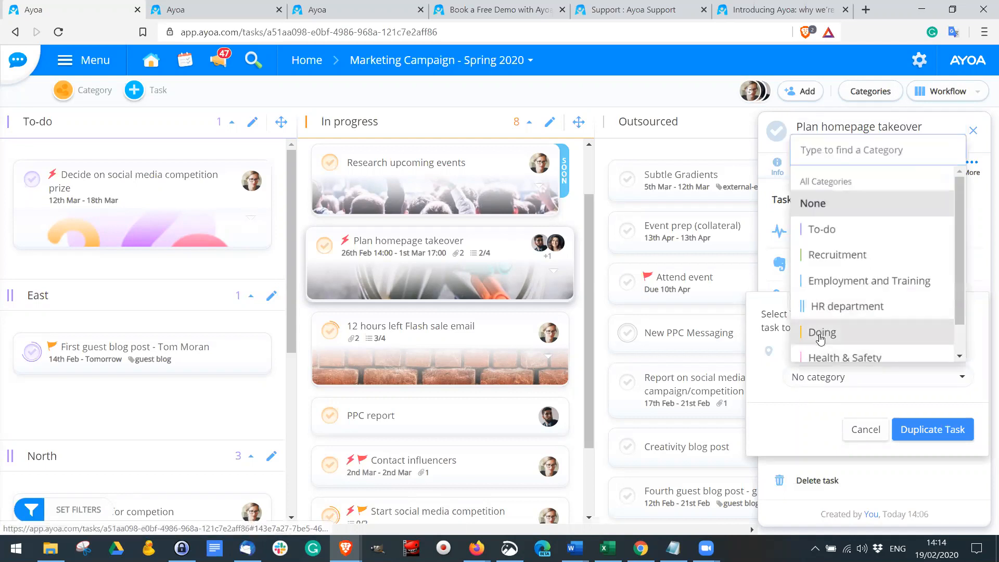
pyautogui.click(821, 332)
pyautogui.click(926, 439)
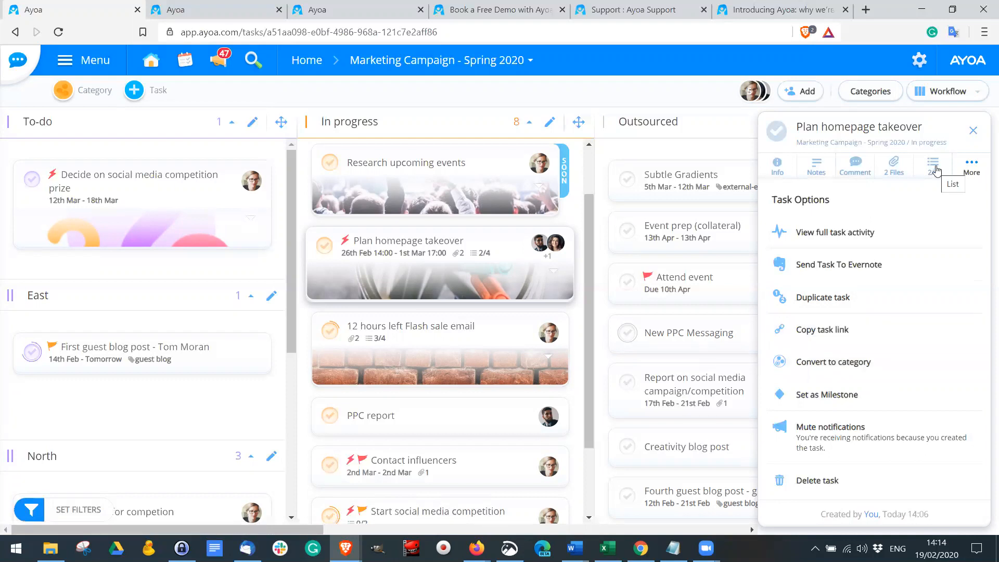
# Convert the Plan homepage takeover task to a category and bring the new category into view under In progress.
pyautogui.click(831, 366)
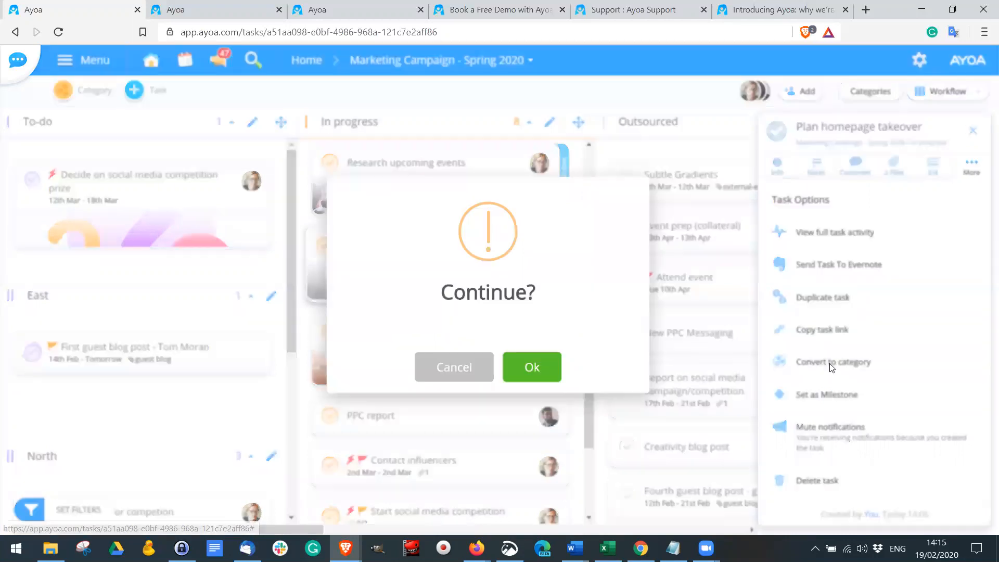
pyautogui.click(544, 362)
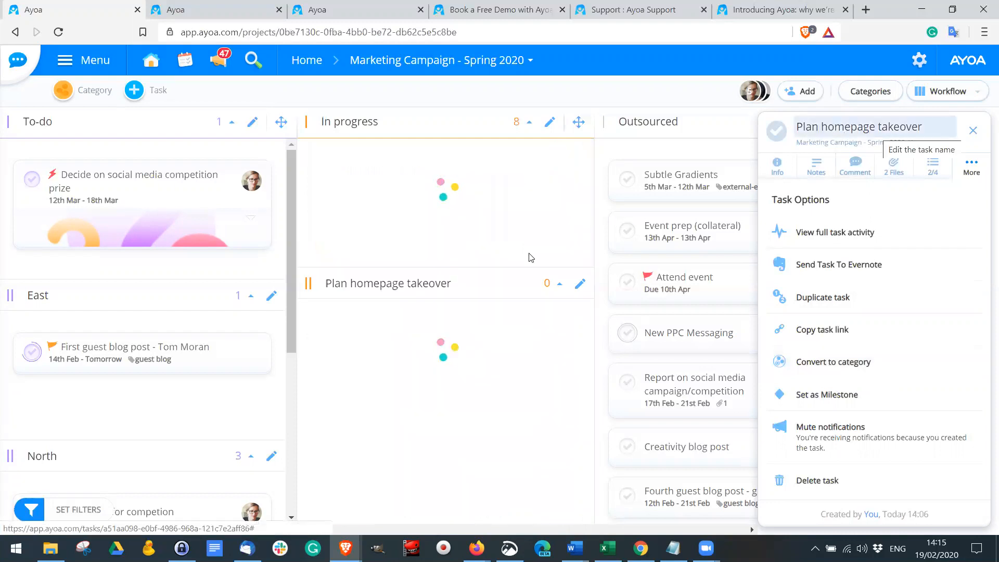
pyautogui.scroll(-4, 412, 275)
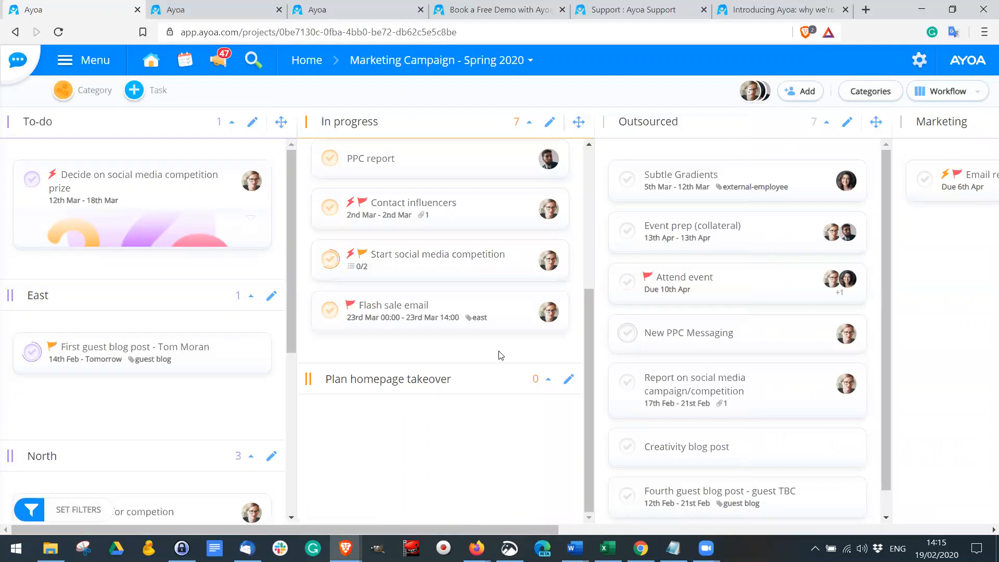
# Show the board's Completed tasks and set the status of the Draft task to In Progress.
pyautogui.click(964, 94)
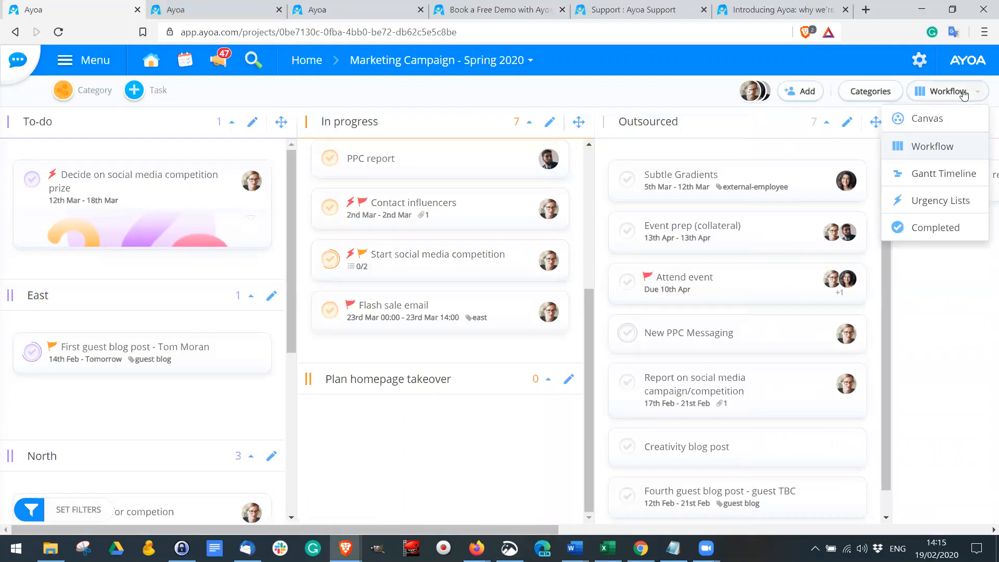
pyautogui.click(931, 229)
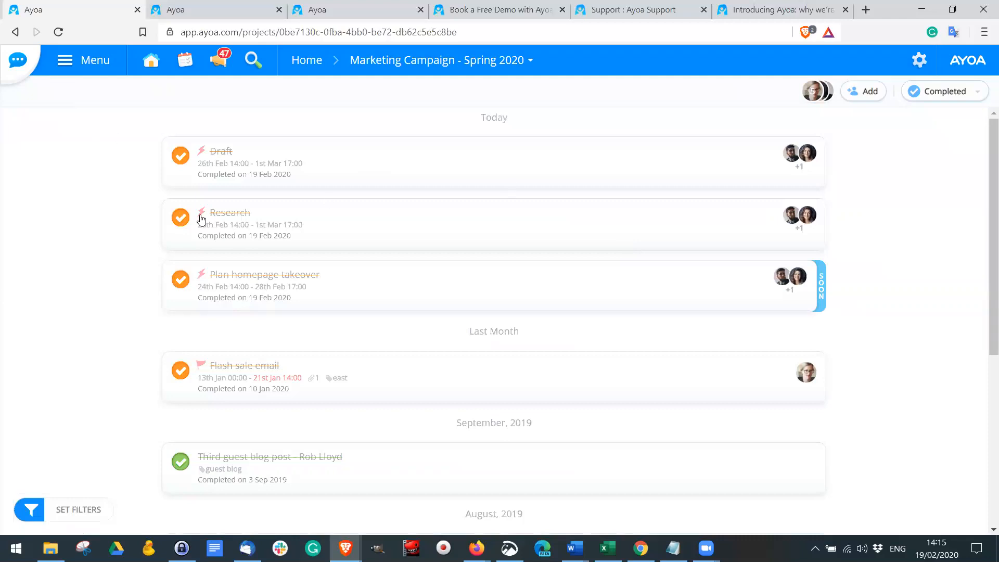
pyautogui.click(240, 177)
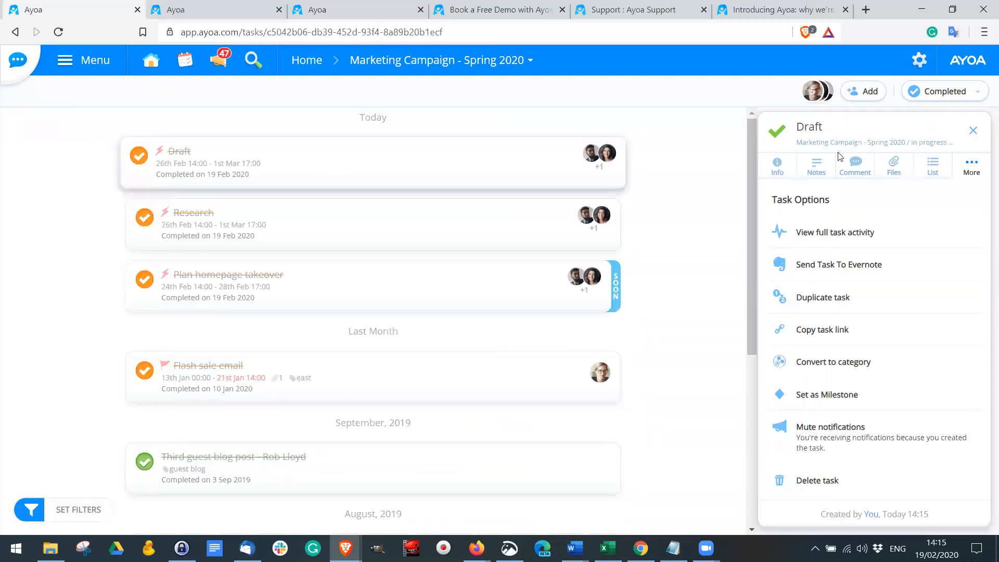
pyautogui.click(783, 159)
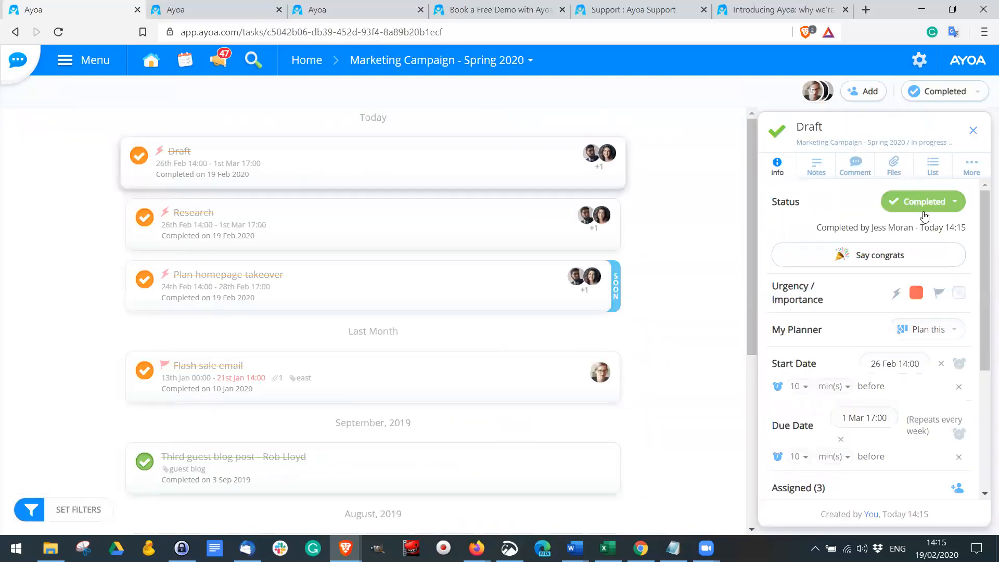
pyautogui.click(943, 208)
pyautogui.click(912, 261)
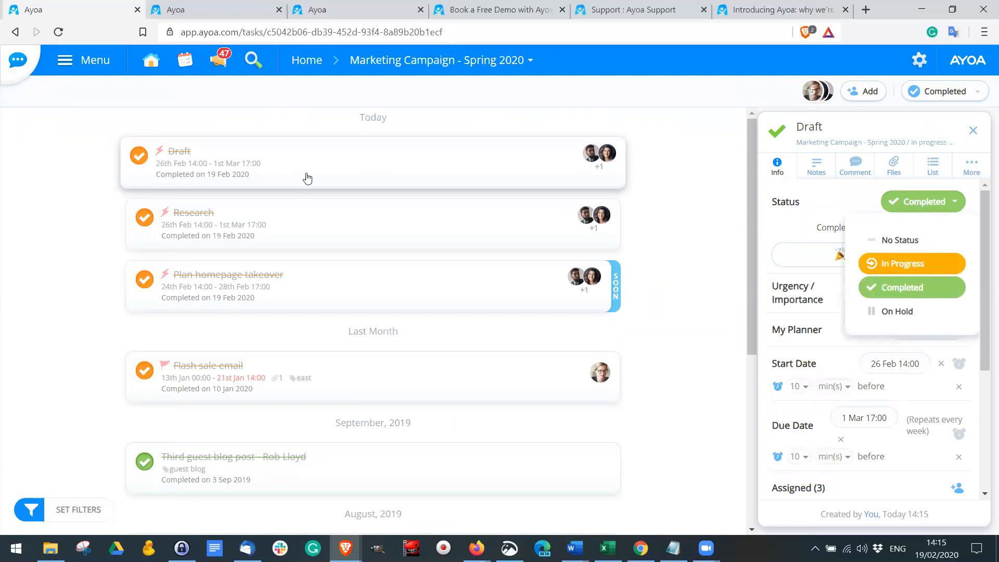
# Set the status of the completed Plan homepage takeover and Research tasks to In Progress.
pyautogui.click(207, 206)
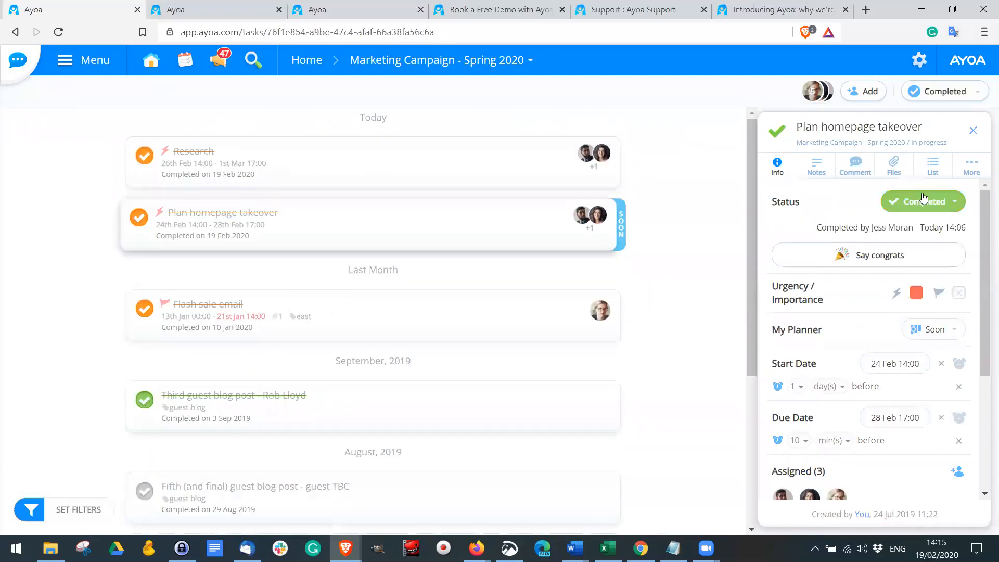
pyautogui.click(954, 202)
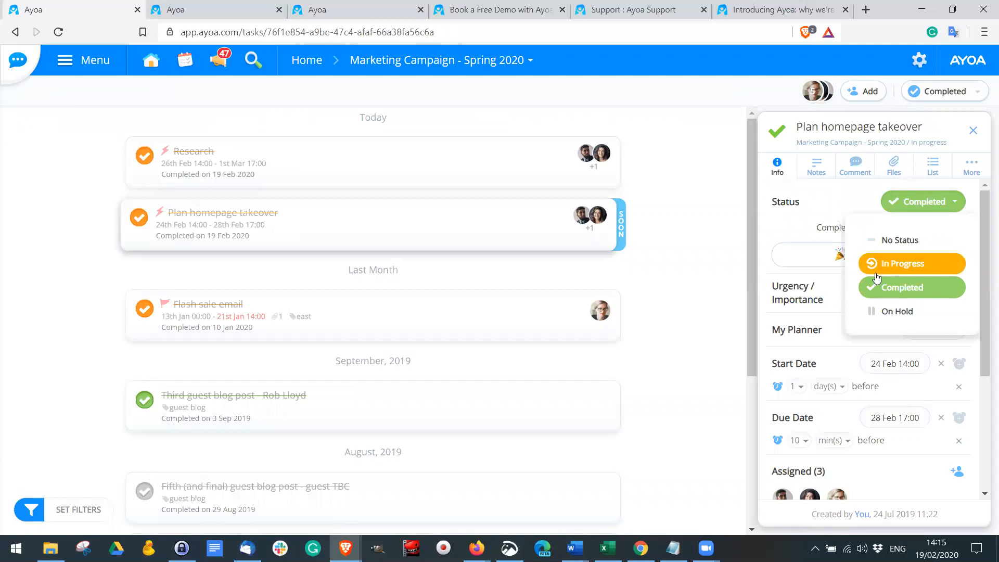
pyautogui.click(895, 264)
pyautogui.click(250, 169)
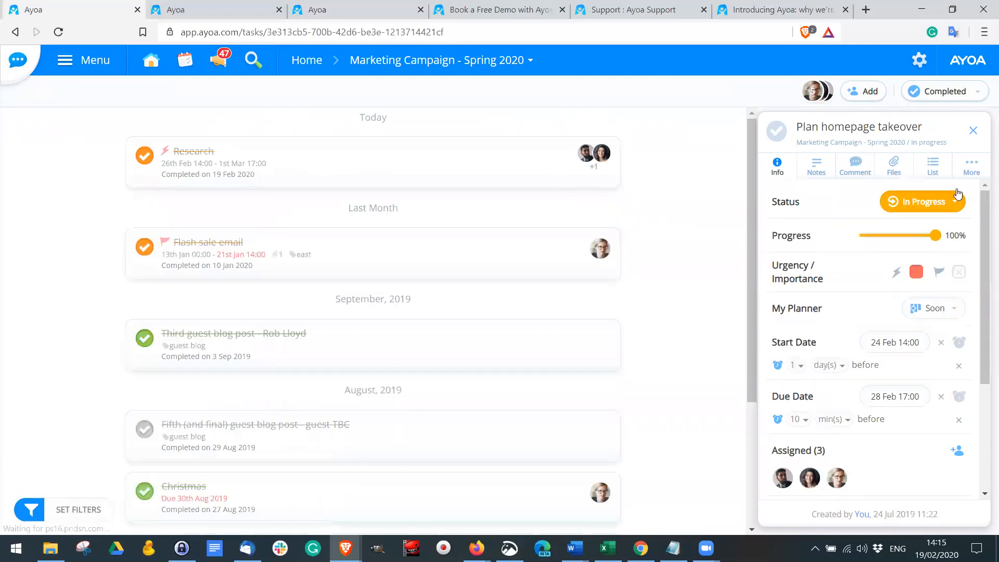
pyautogui.click(919, 203)
pyautogui.click(897, 265)
# Return to the Workflow view and display the tasks in the Plan homepage takeover category.
pyautogui.click(948, 94)
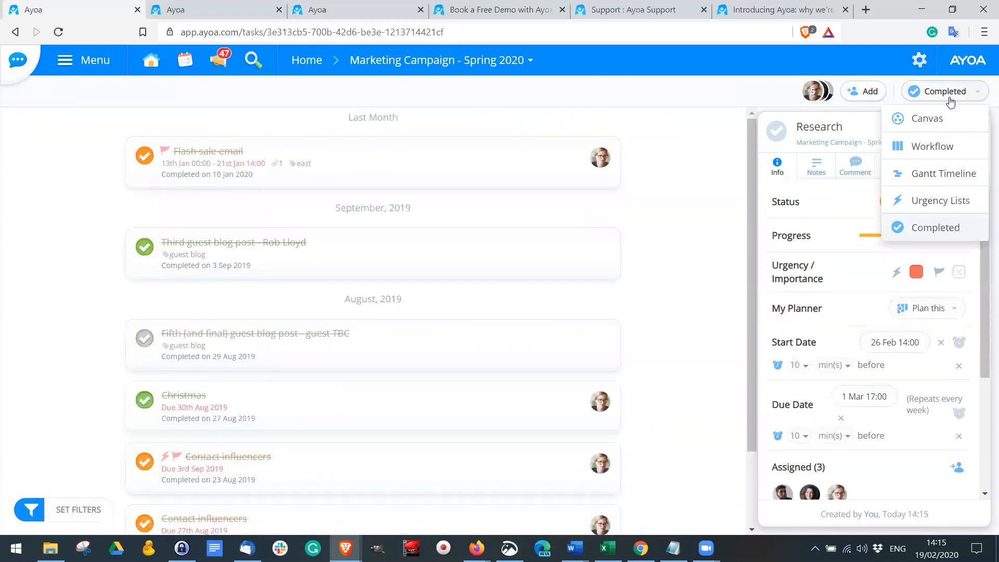
pyautogui.click(926, 148)
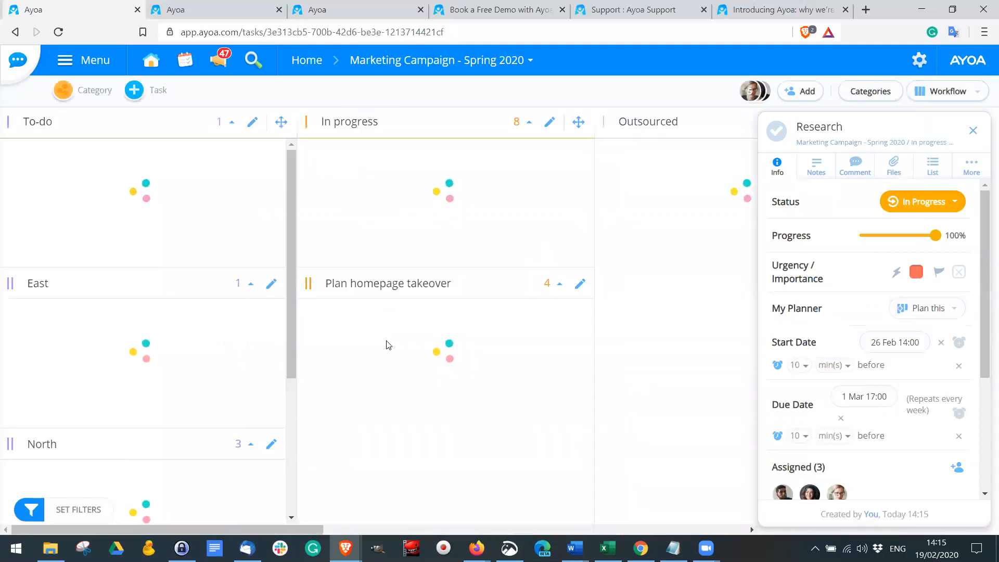
pyautogui.scroll(-3, 472, 388)
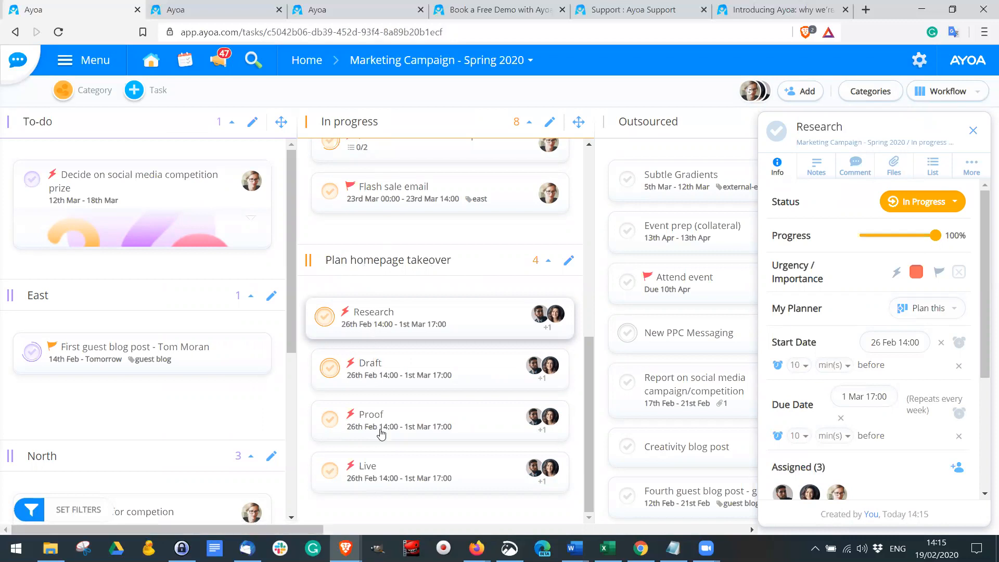
# Open the Draft task in the Plan homepage takeover category and mute its notifications.
pyautogui.click(384, 379)
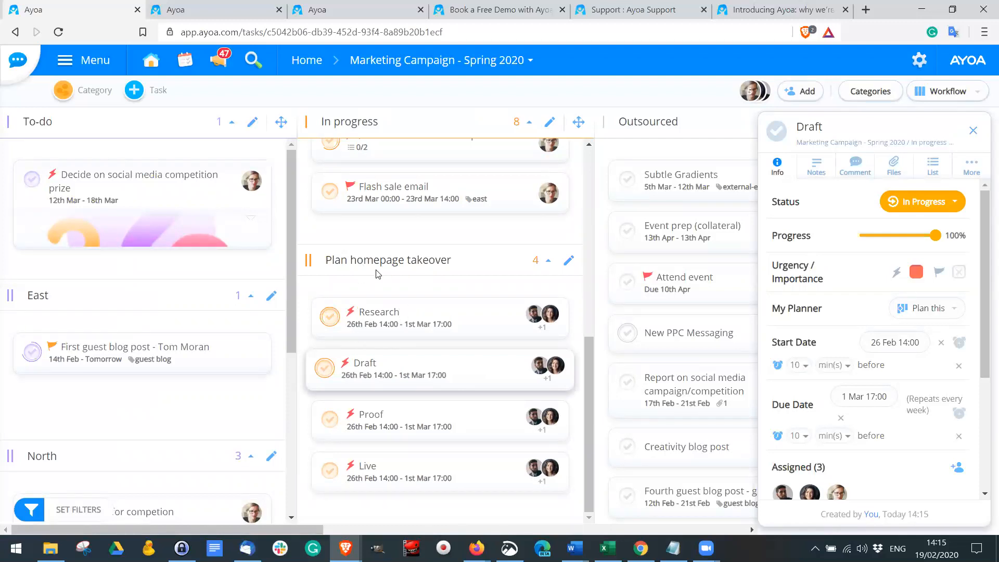
pyautogui.click(973, 172)
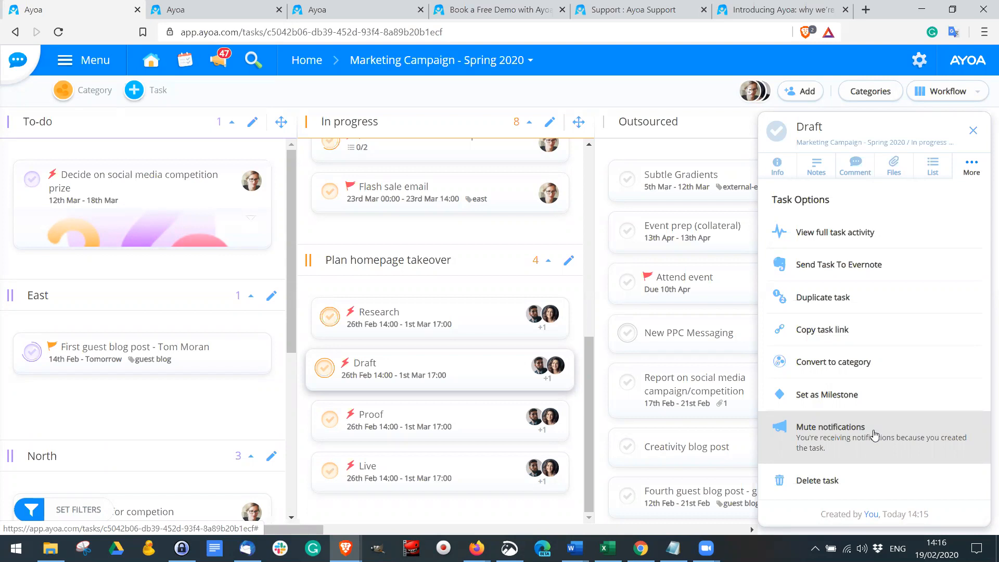
pyautogui.click(816, 439)
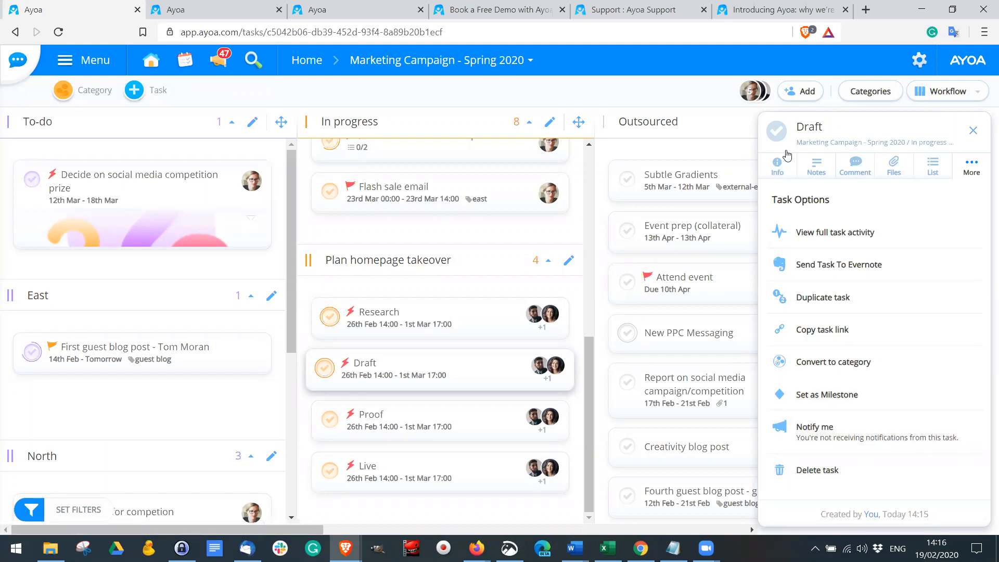
# Review the Draft task's info and assignees, and view the assignee's card on New PPC Messaging.
pyautogui.click(778, 165)
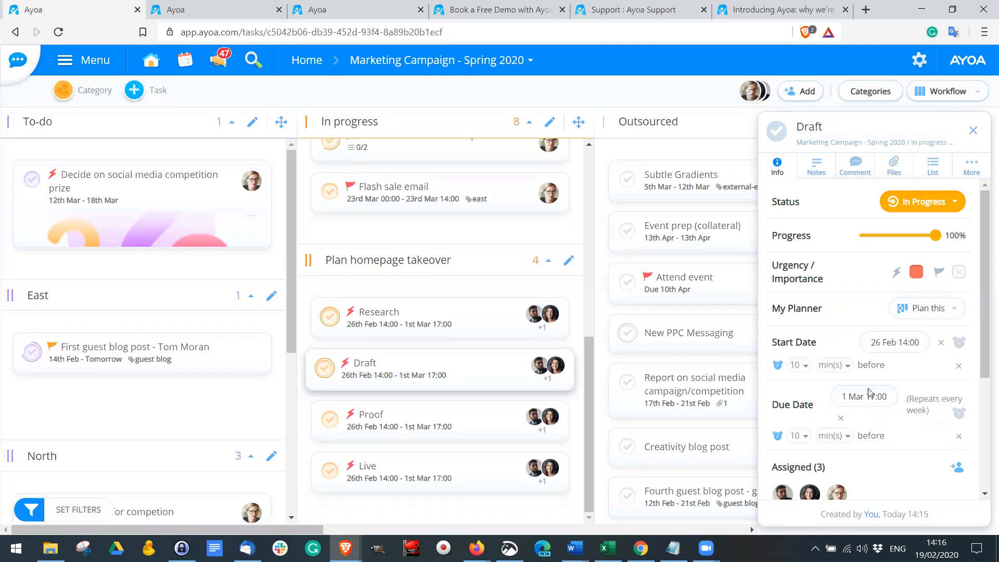
pyautogui.scroll(-4, 868, 392)
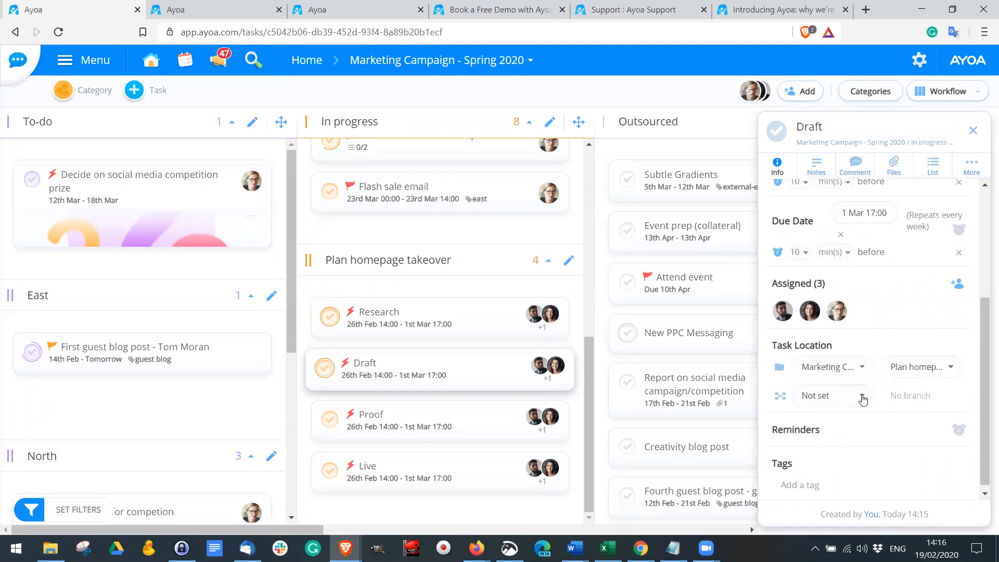
pyautogui.scroll(5, 879, 354)
pyautogui.scroll(-3, 939, 271)
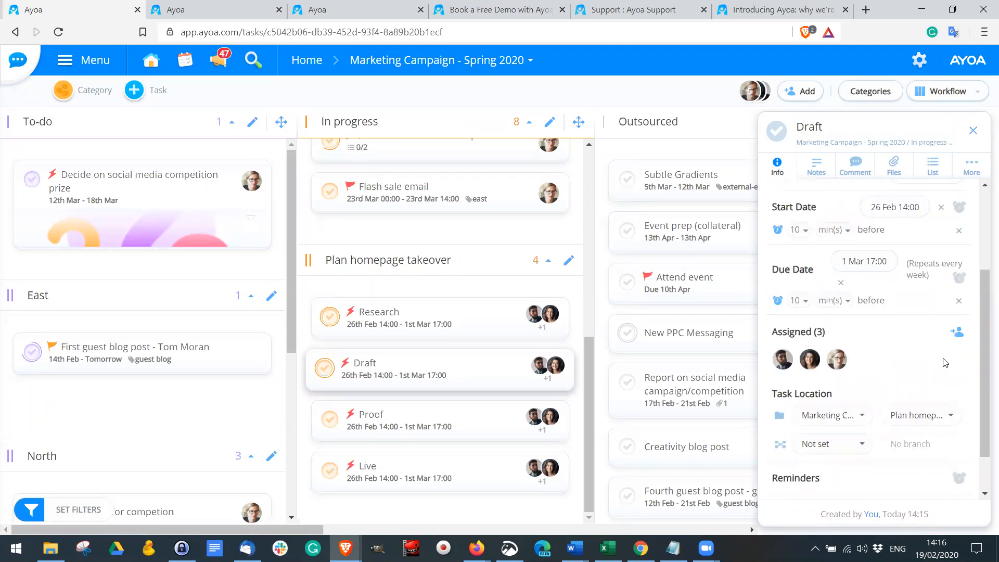
pyautogui.click(782, 359)
pyautogui.click(720, 341)
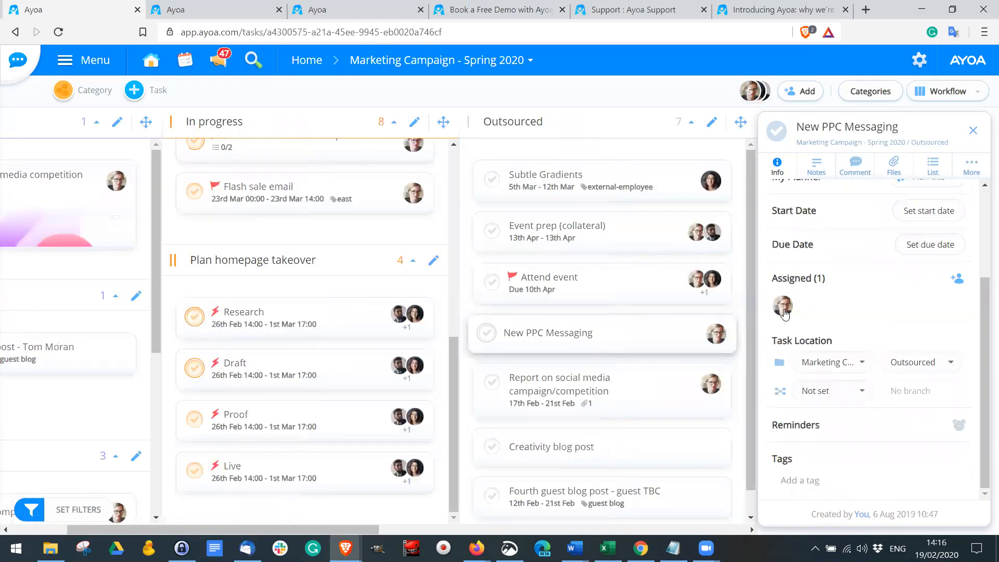
pyautogui.moveTo(783, 312)
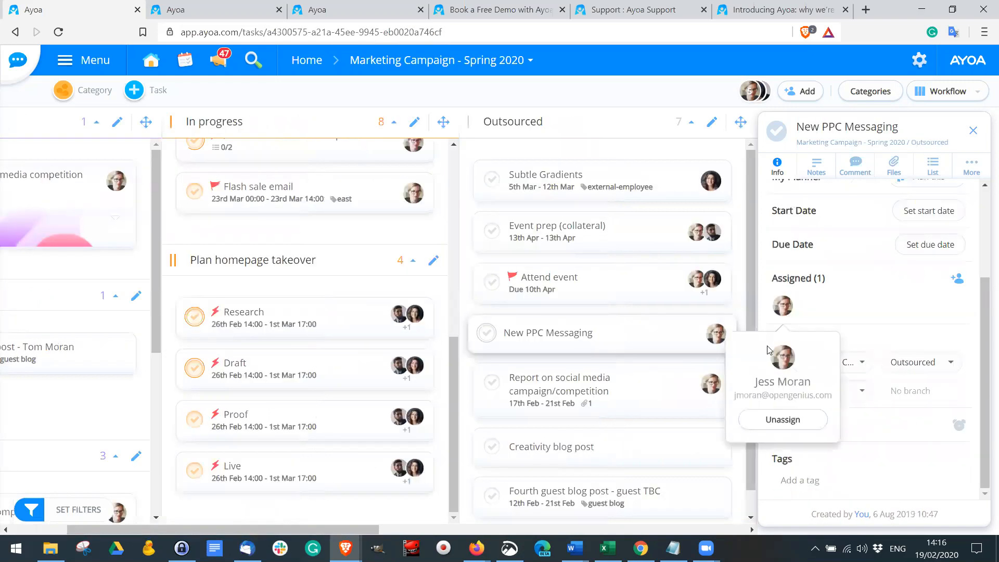
# Check the assignees of Creativity blog post, switch to full screen and list the people available to assign to Attend event.
pyautogui.click(624, 451)
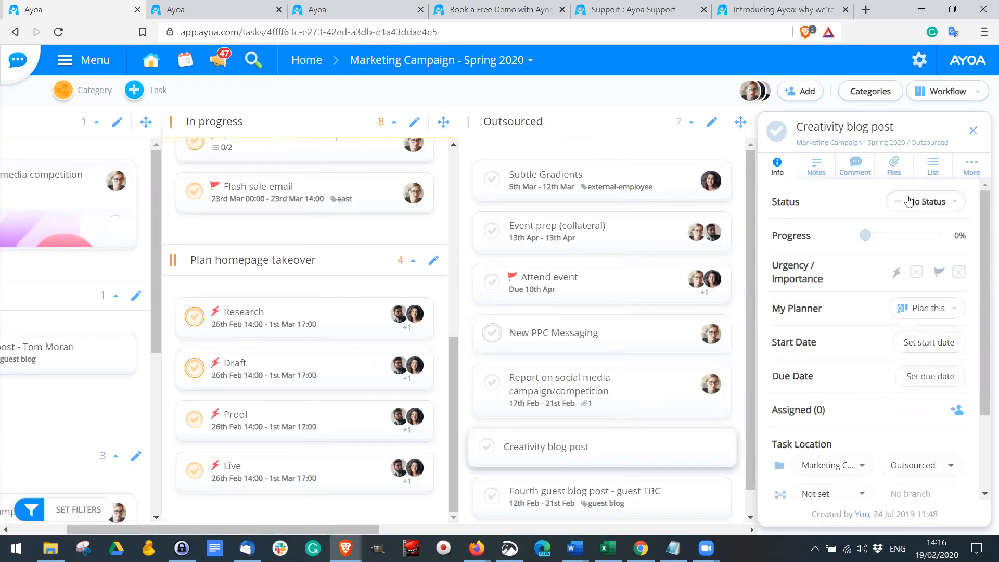
pyautogui.scroll(-1, 862, 234)
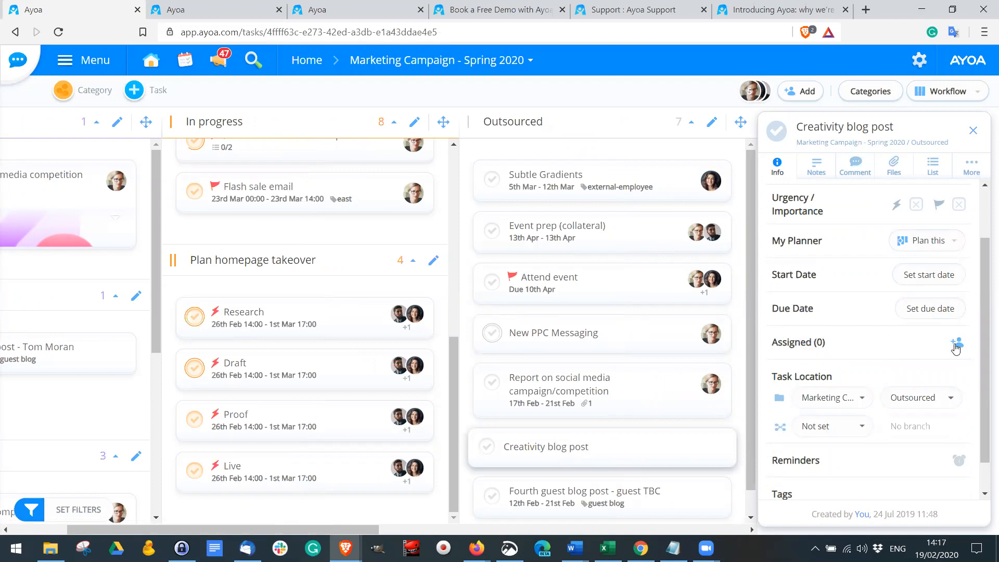
pyautogui.click(653, 302)
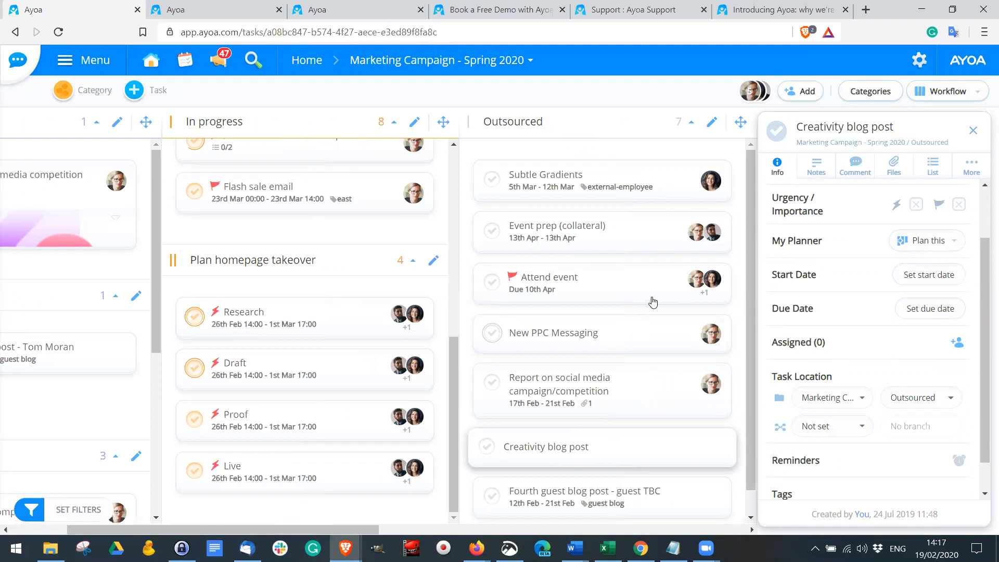
pyautogui.press('F11')
pyautogui.click(958, 387)
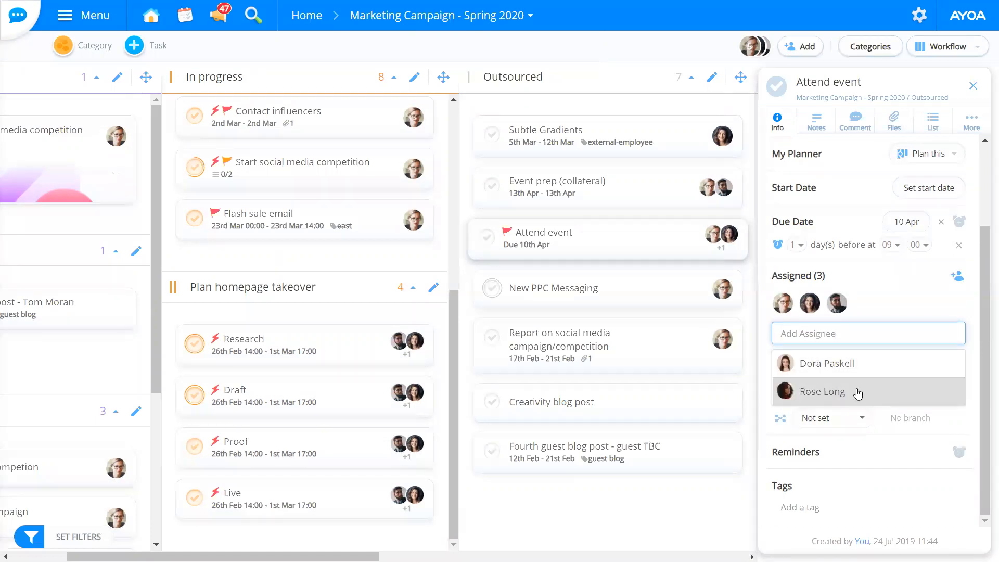
# Reopen Creativity blog post and assign it to the second team member in the assignee list.
pyautogui.click(575, 398)
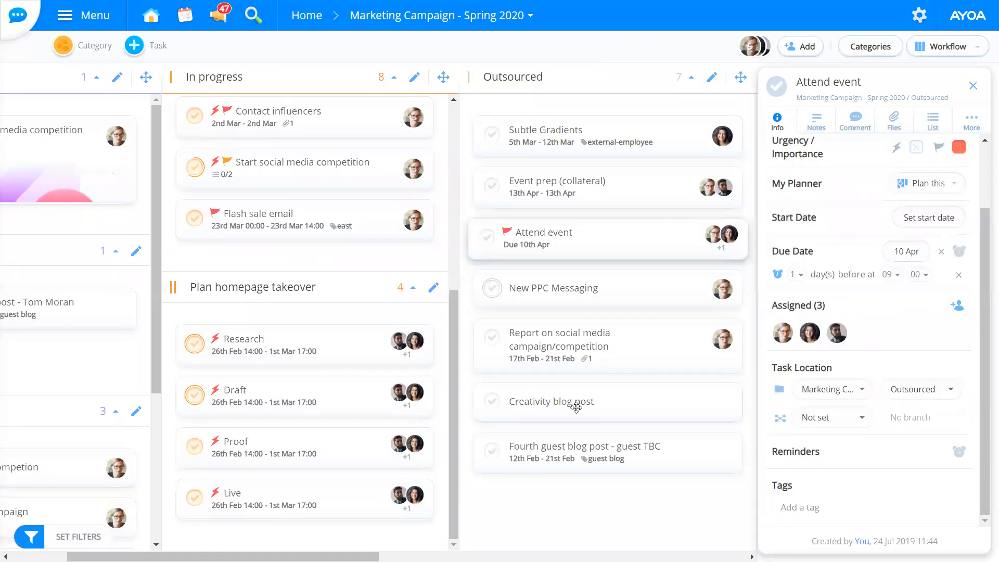
pyautogui.click(588, 400)
pyautogui.scroll(-1, 893, 393)
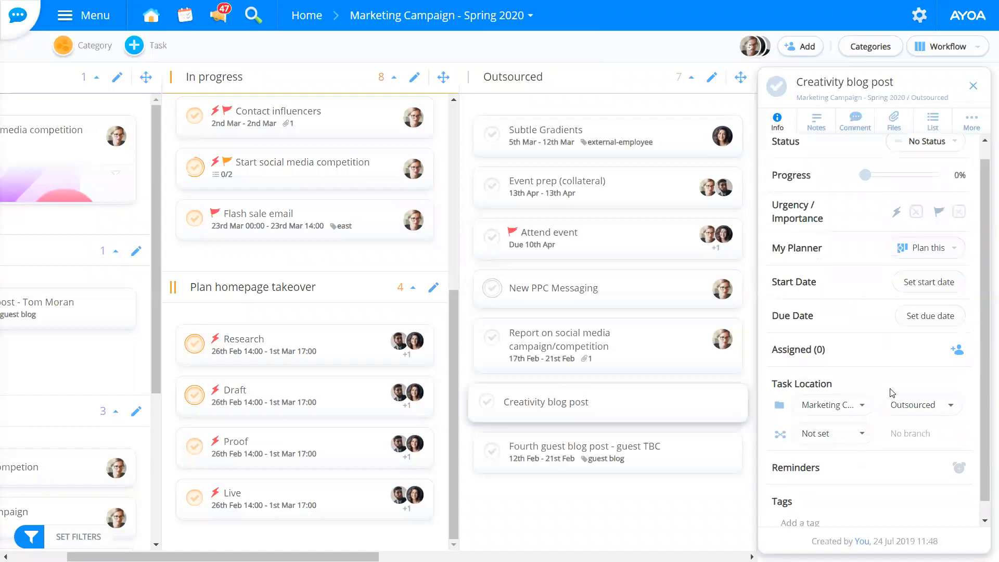
pyautogui.click(957, 334)
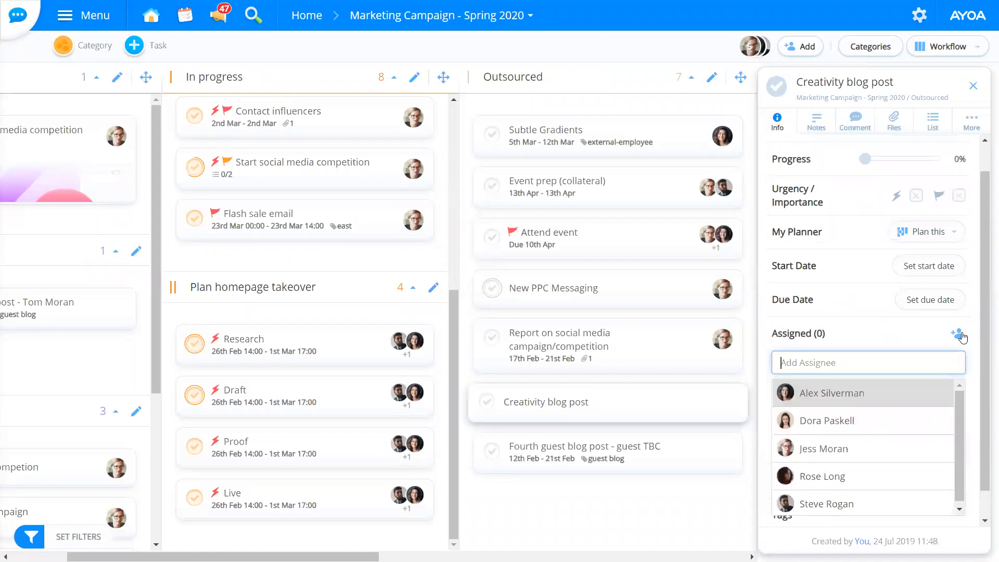
pyautogui.click(827, 425)
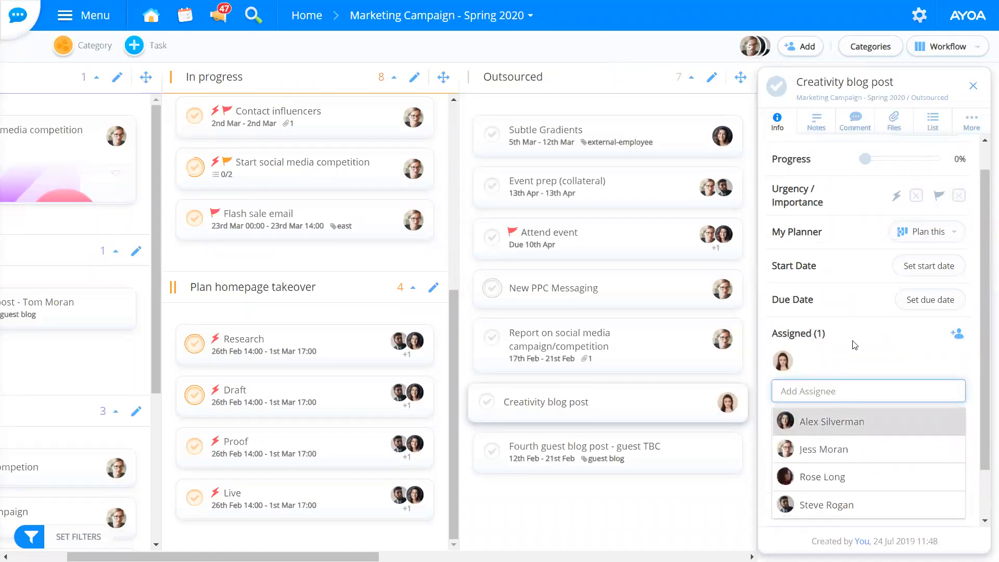
# View the task board's members and assign two more of them to Creativity blog post.
pyautogui.click(764, 52)
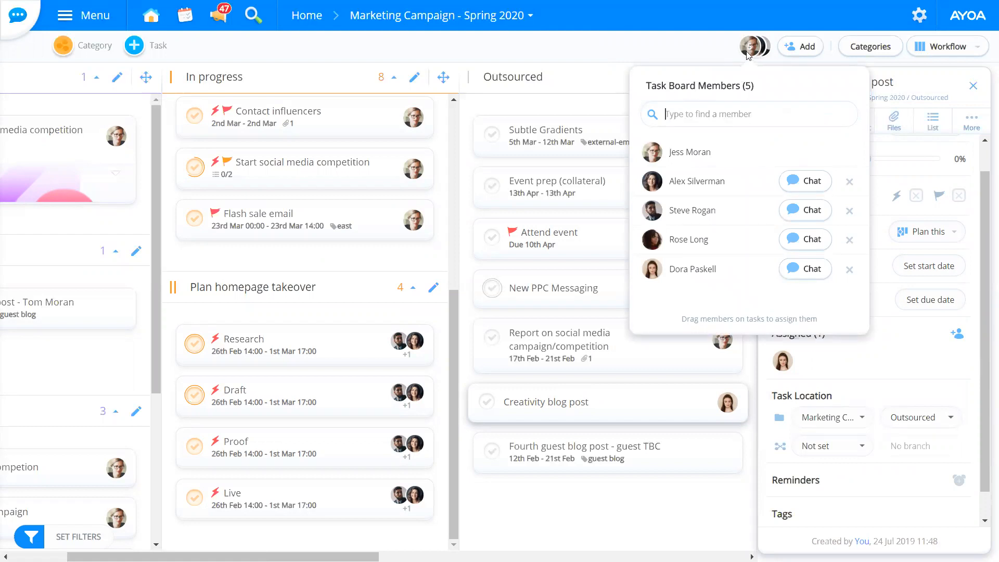
pyautogui.scroll(-1, 843, 342)
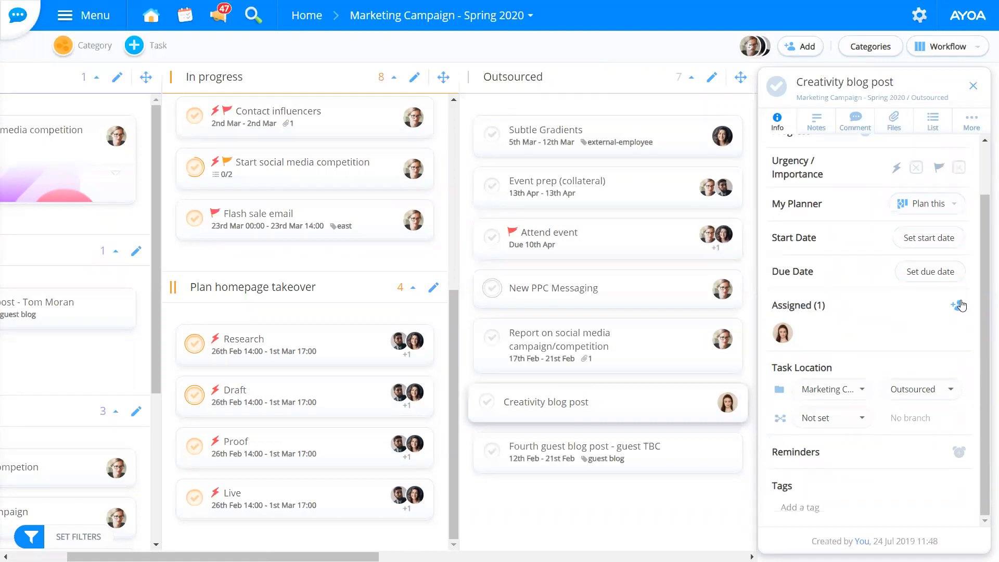
pyautogui.click(957, 306)
pyautogui.click(858, 424)
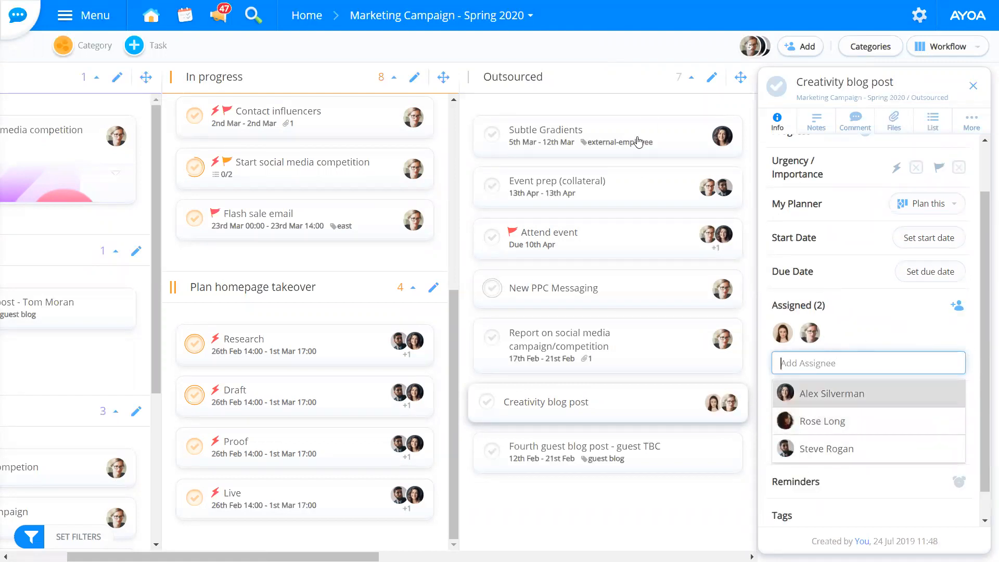
pyautogui.click(846, 427)
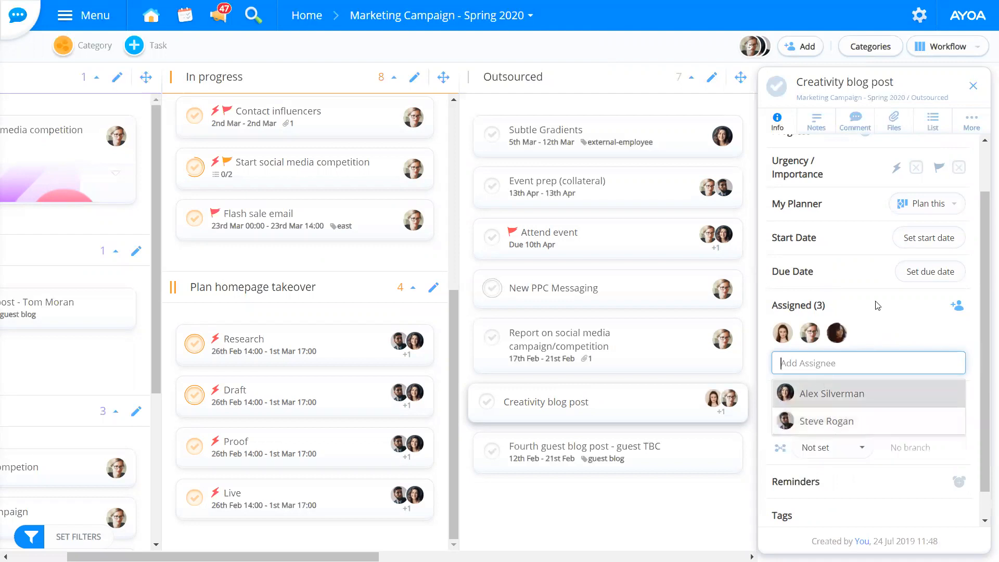
pyautogui.click(872, 337)
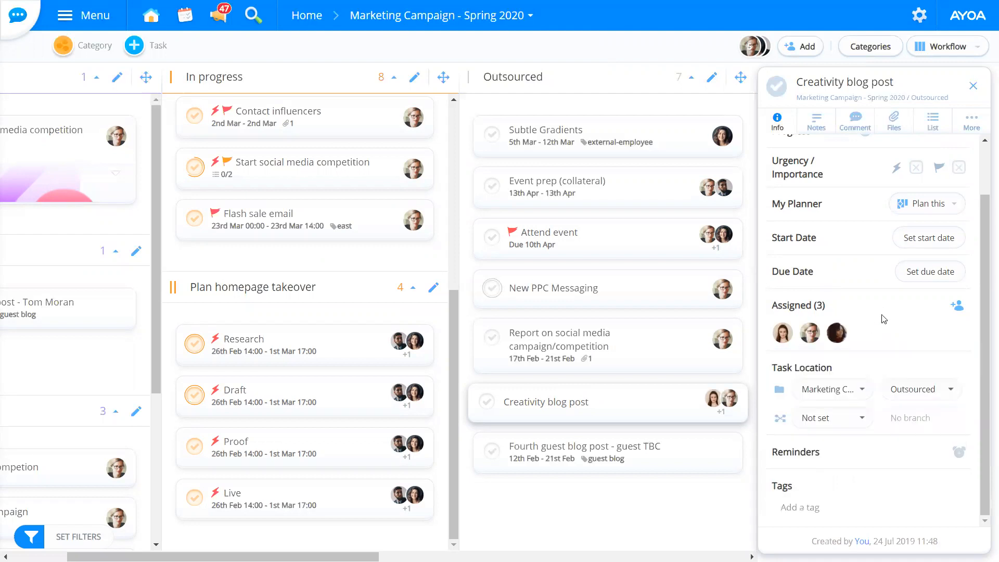
# Unassign the second assignee from Creativity blog post.
pyautogui.click(816, 335)
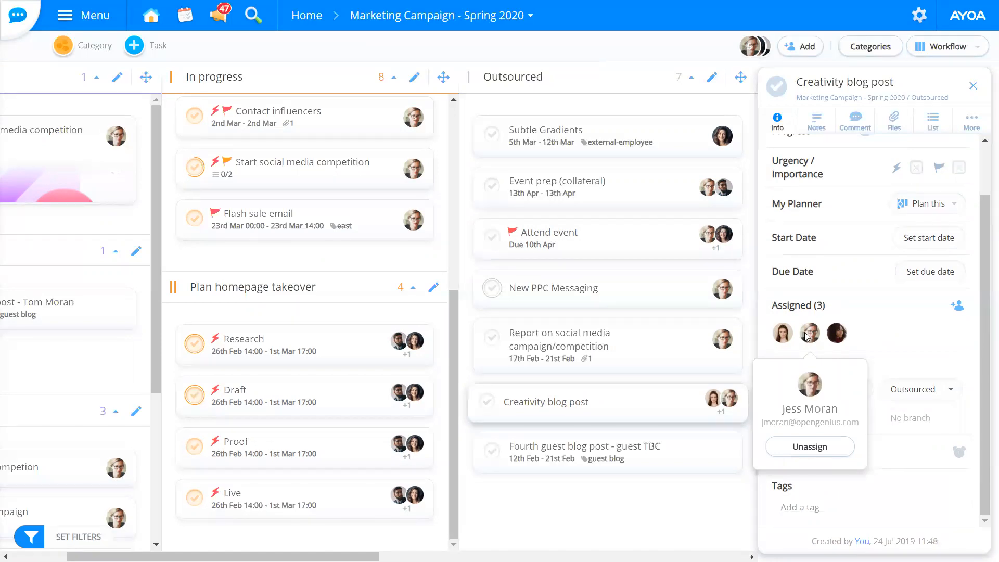
pyautogui.click(809, 446)
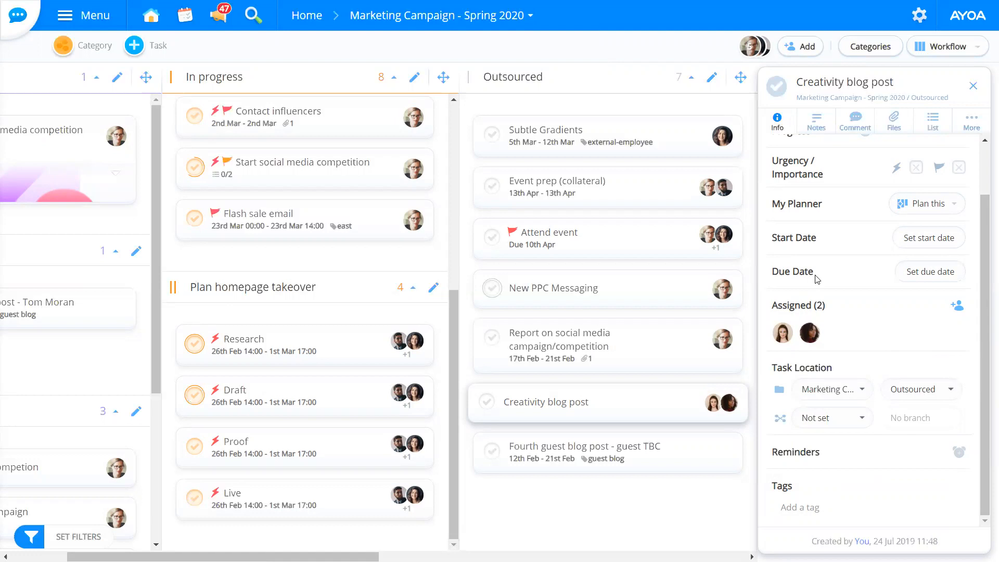
# Check the location options of Creativity blog post and move it to the Planning and Meetings task board.
pyautogui.click(839, 393)
pyautogui.click(968, 346)
pyautogui.click(921, 392)
pyautogui.click(975, 403)
pyautogui.click(821, 391)
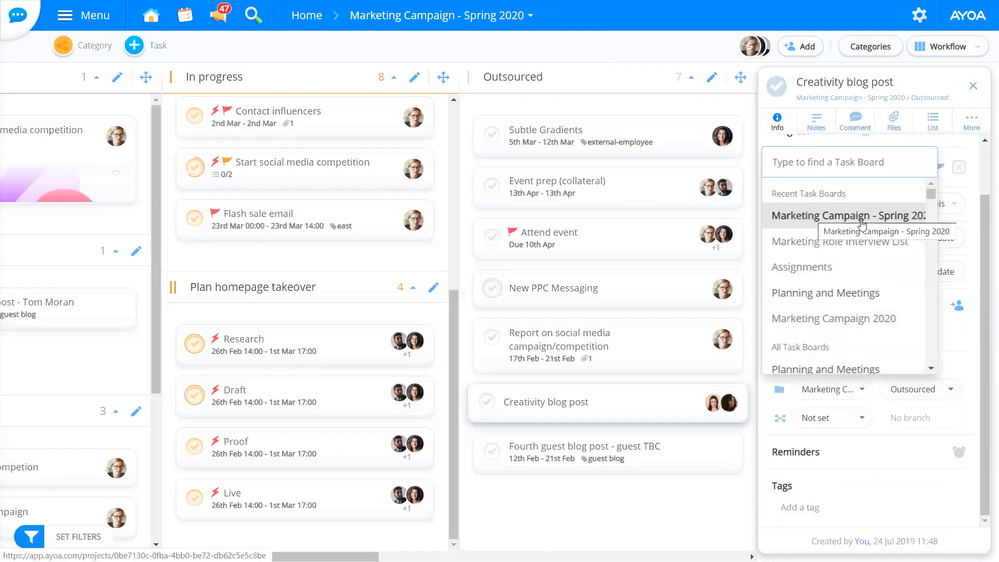
pyautogui.click(817, 293)
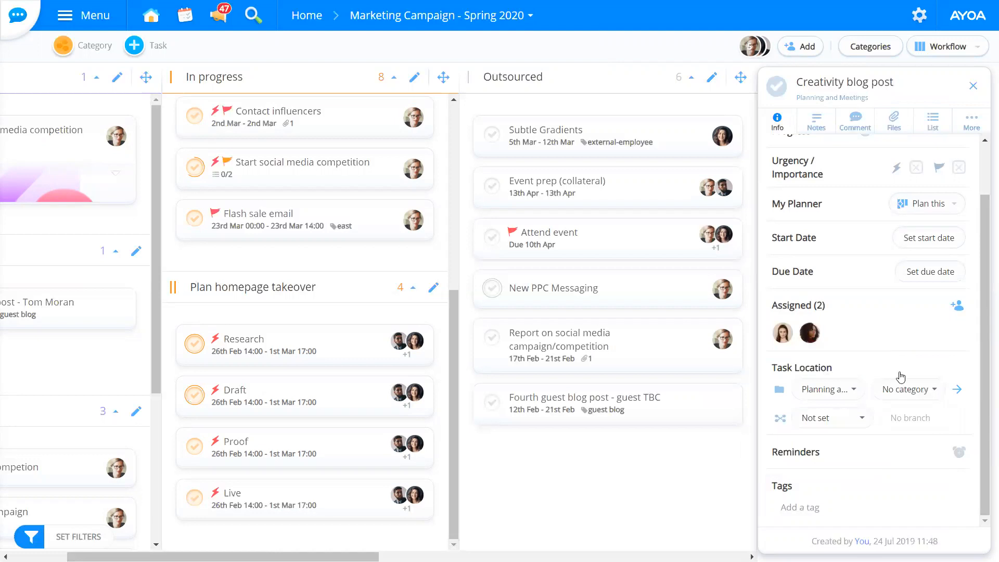
# Return Creativity blog post to the Marketing Campaign - Spring 2020 board and place it in the To-do category.
pyautogui.click(849, 398)
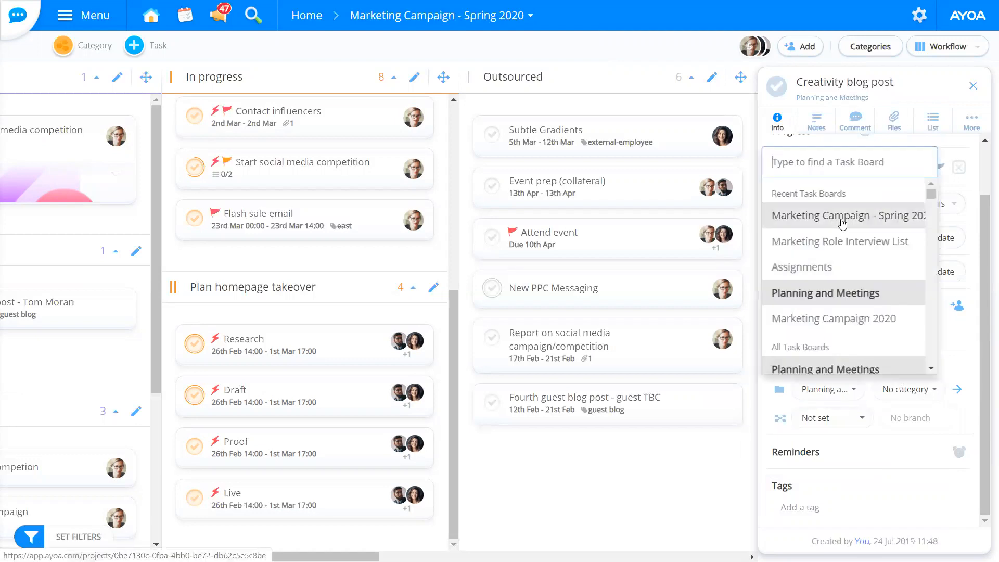
pyautogui.click(844, 218)
pyautogui.click(925, 399)
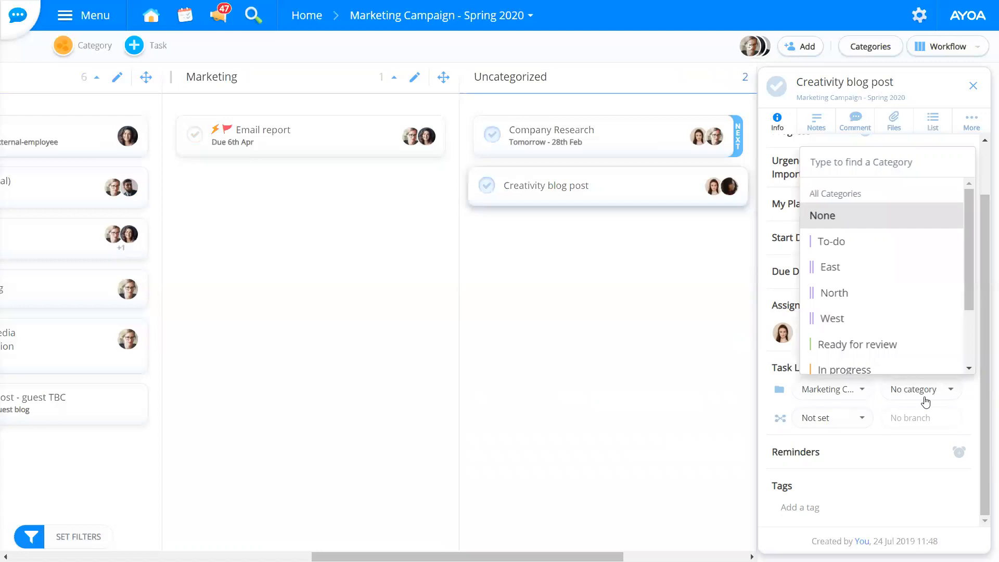
pyautogui.click(847, 242)
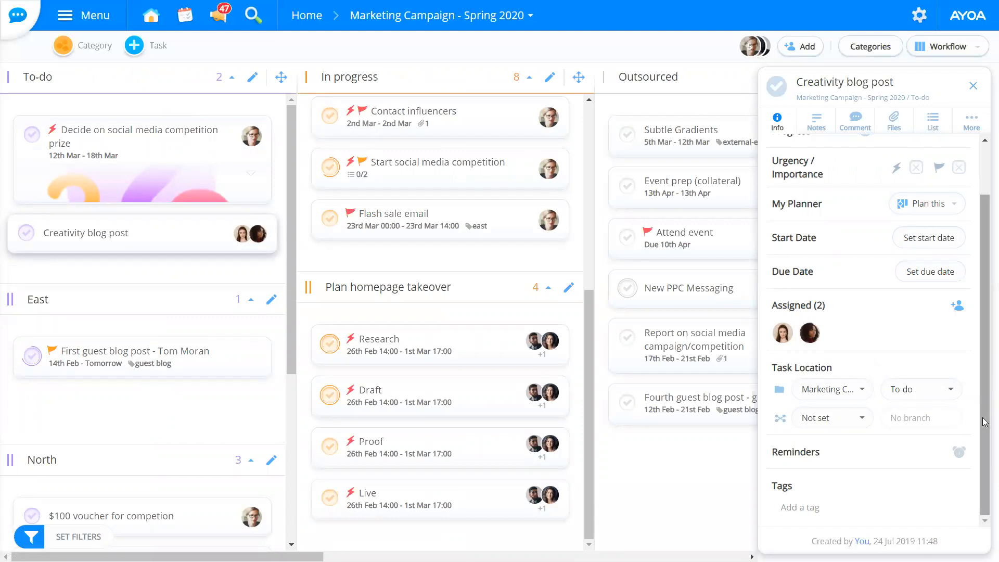
# Add the tag "marketing" to Creativity blog post and close its details.
pyautogui.scroll(1, 986, 422)
pyautogui.scroll(-1, 985, 481)
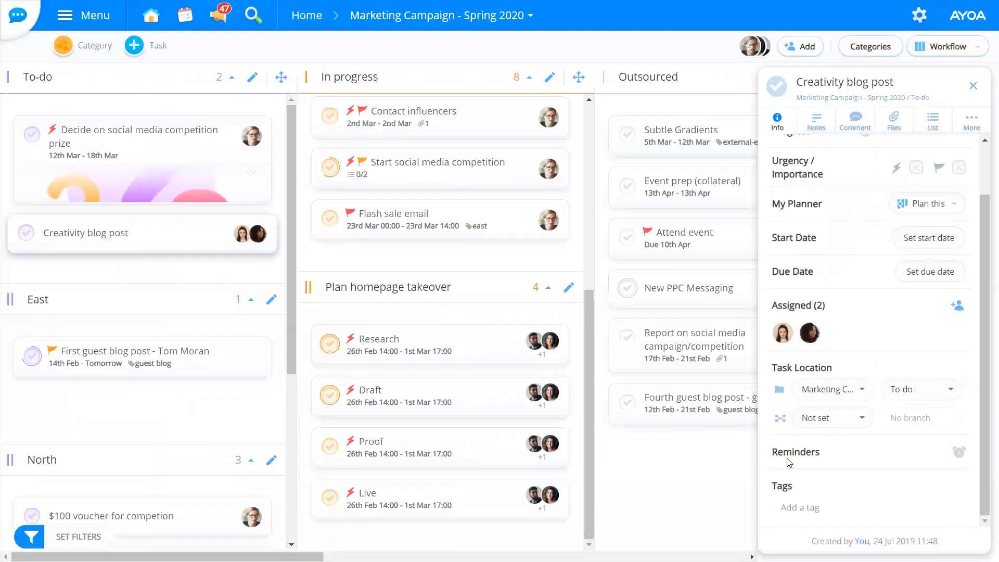
pyautogui.click(793, 502)
pyautogui.scroll(-3, 809, 483)
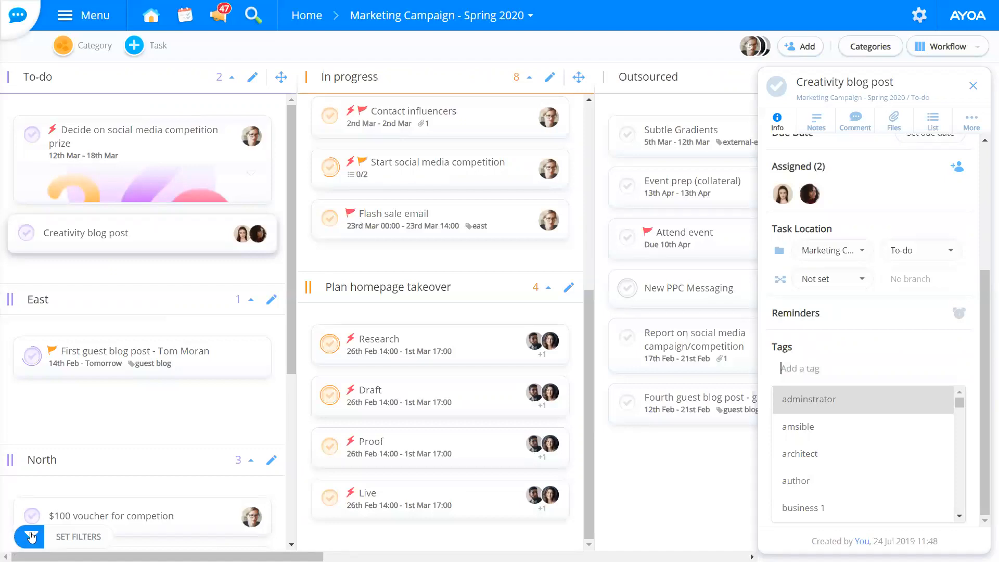
pyautogui.scroll(-3, 909, 438)
pyautogui.scroll(-1, 962, 424)
pyautogui.moveTo(962, 427); pyautogui.dragTo(959, 402)
pyautogui.write('marketing')
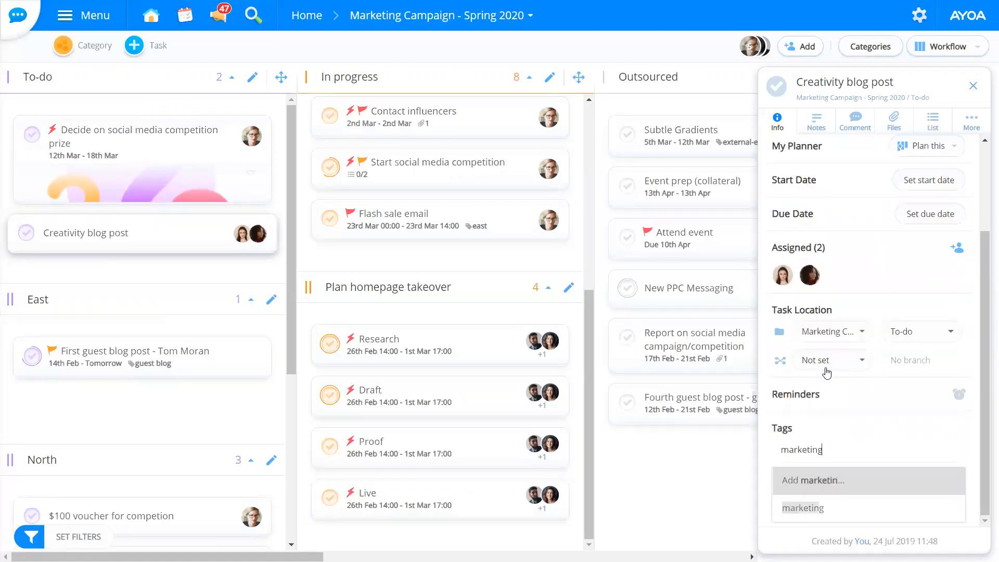
pyautogui.press('Return')
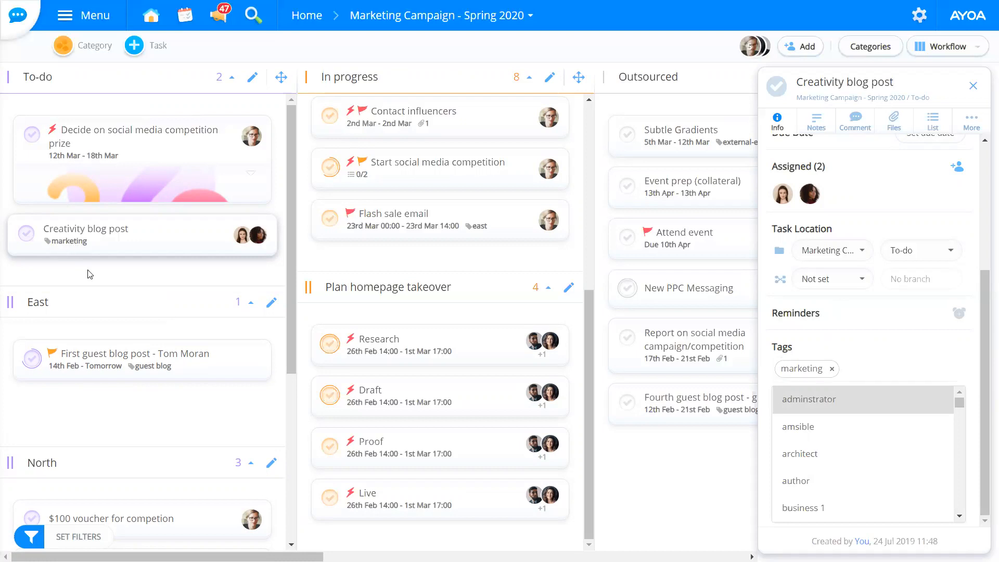
pyautogui.click(654, 478)
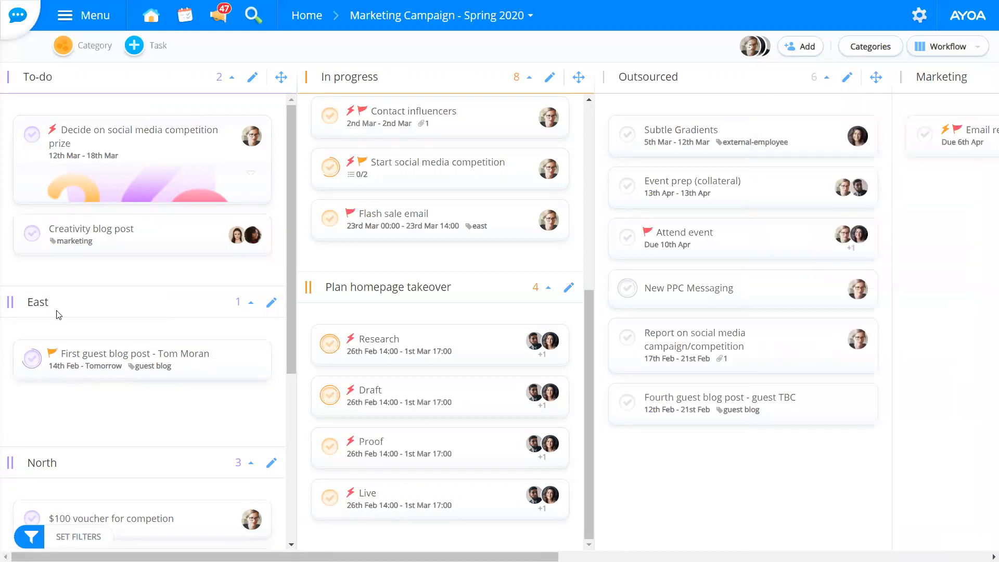
# Filter the task board by the marketing tag.
pyautogui.click(29, 541)
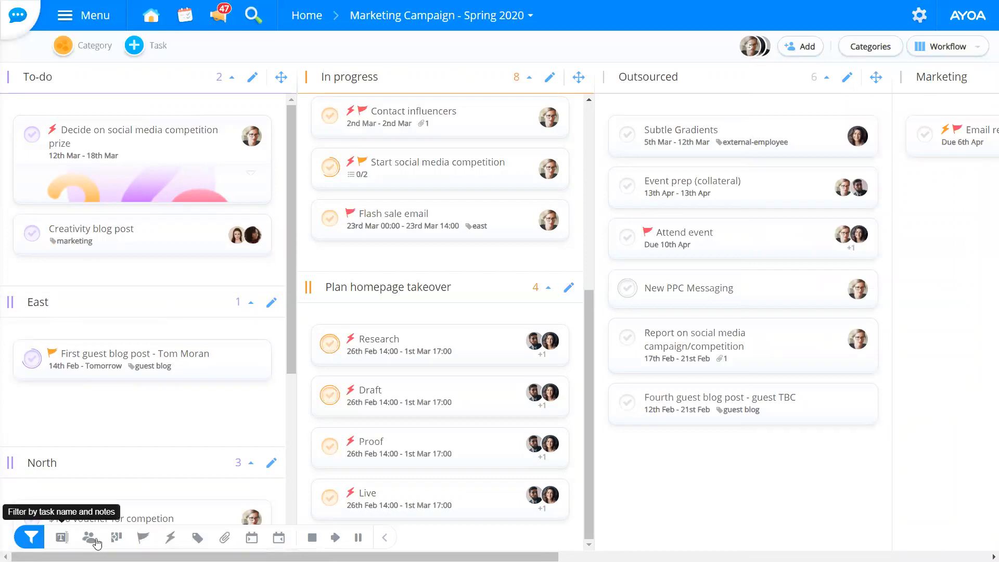
pyautogui.click(197, 538)
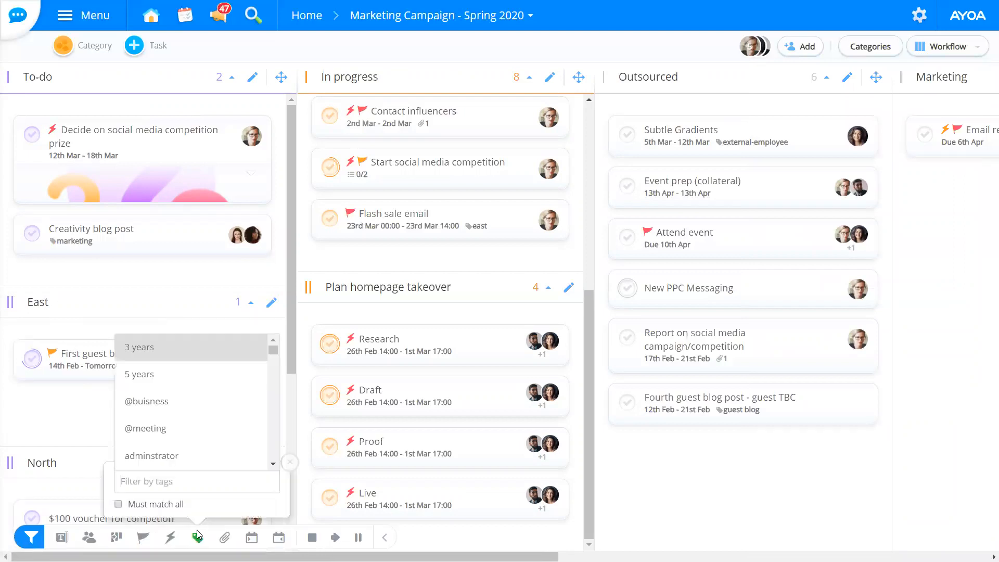
pyautogui.write('mark')
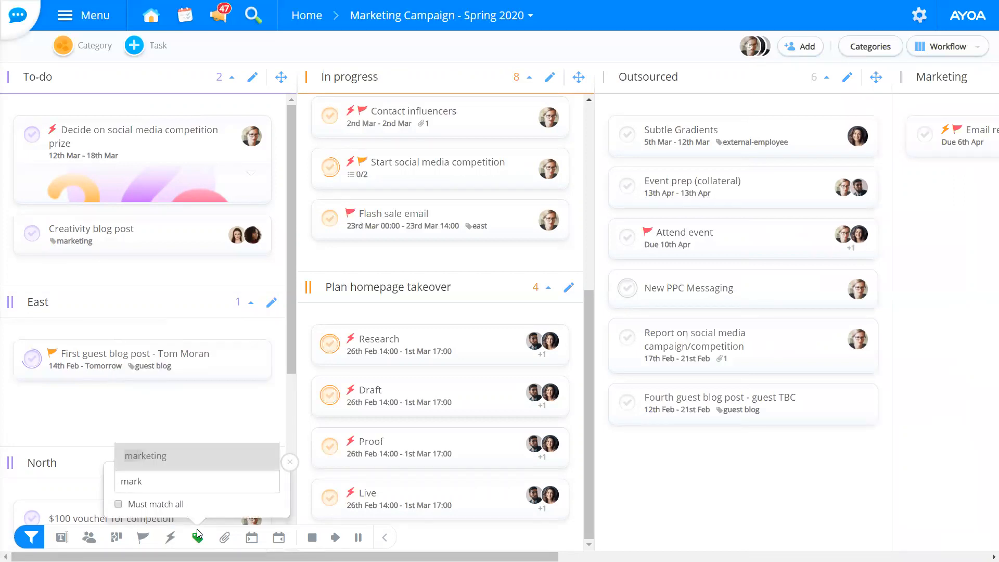
pyautogui.click(178, 456)
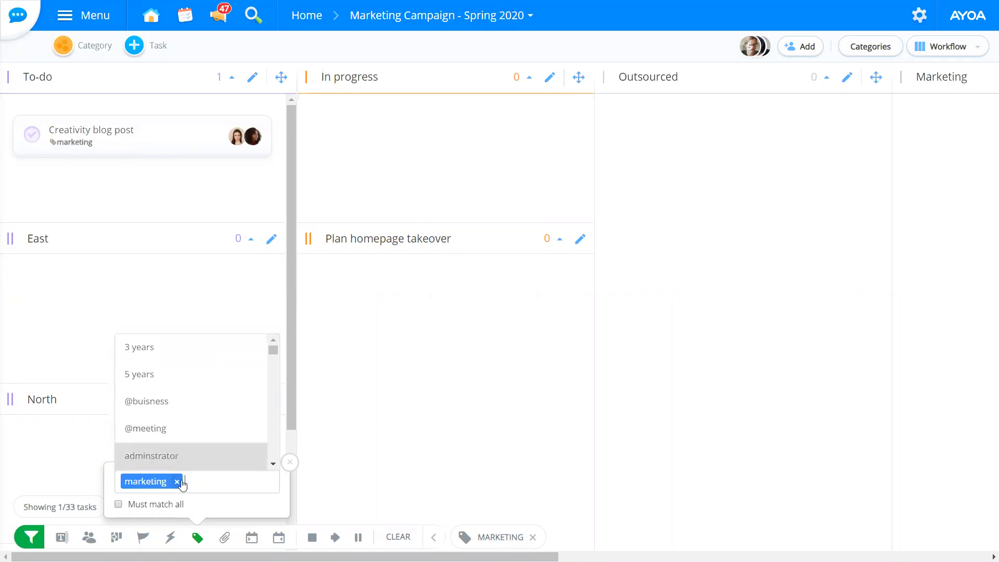
# Add the adminstrator and business 1 tags to the filter, and remove all the tag filters.
pyautogui.click(168, 457)
pyautogui.scroll(-2, 131, 414)
pyautogui.click(170, 428)
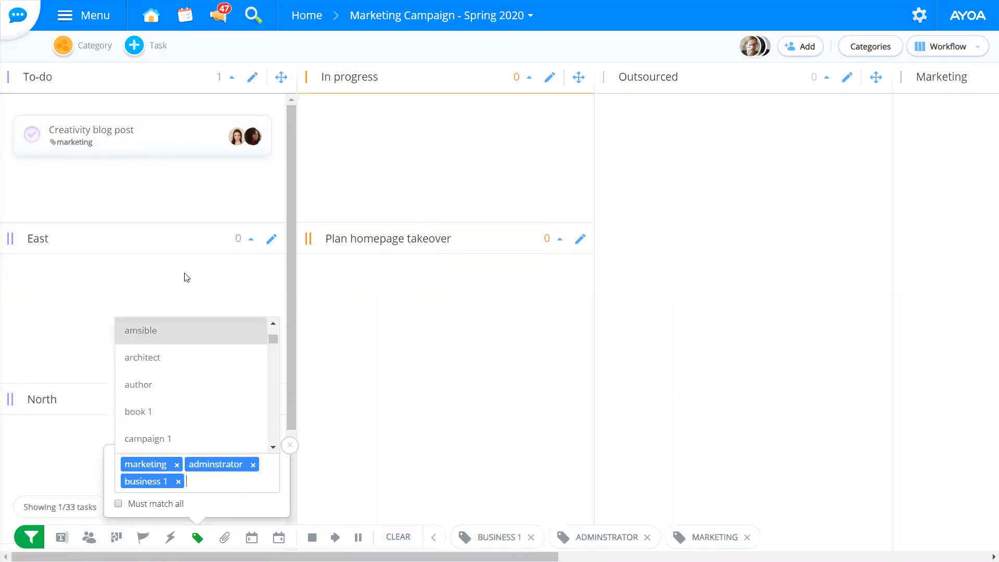
pyautogui.click(178, 481)
pyautogui.click(177, 481)
pyautogui.click(190, 483)
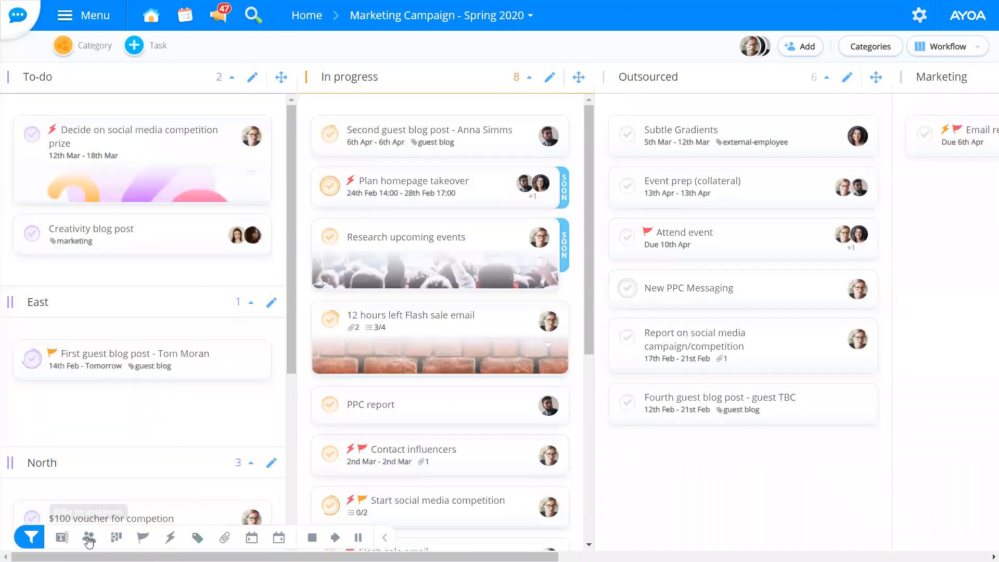
# View the urgency options of Creativity blog post, and filter the board by Very Urgent and Important.
pyautogui.click(137, 231)
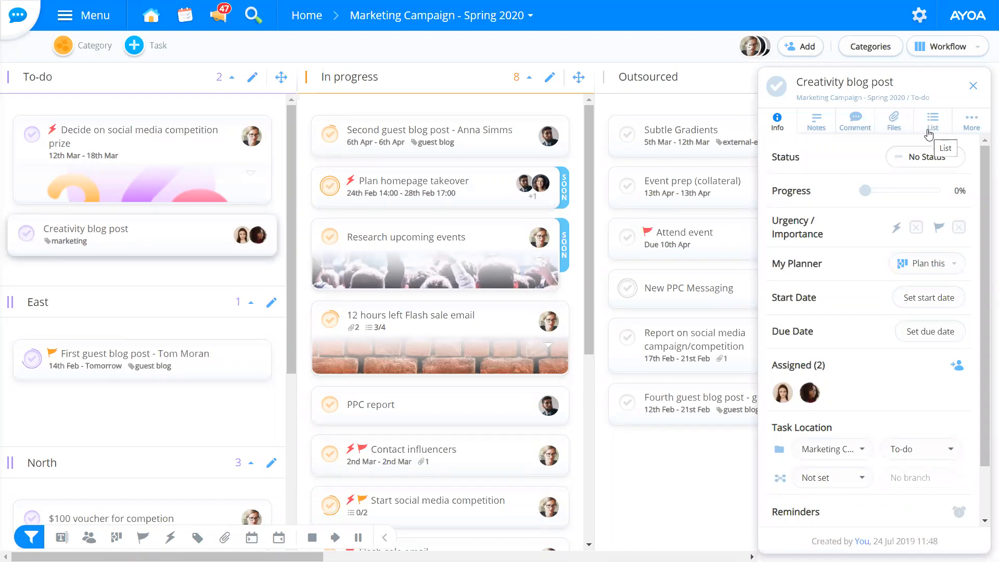
pyautogui.click(917, 228)
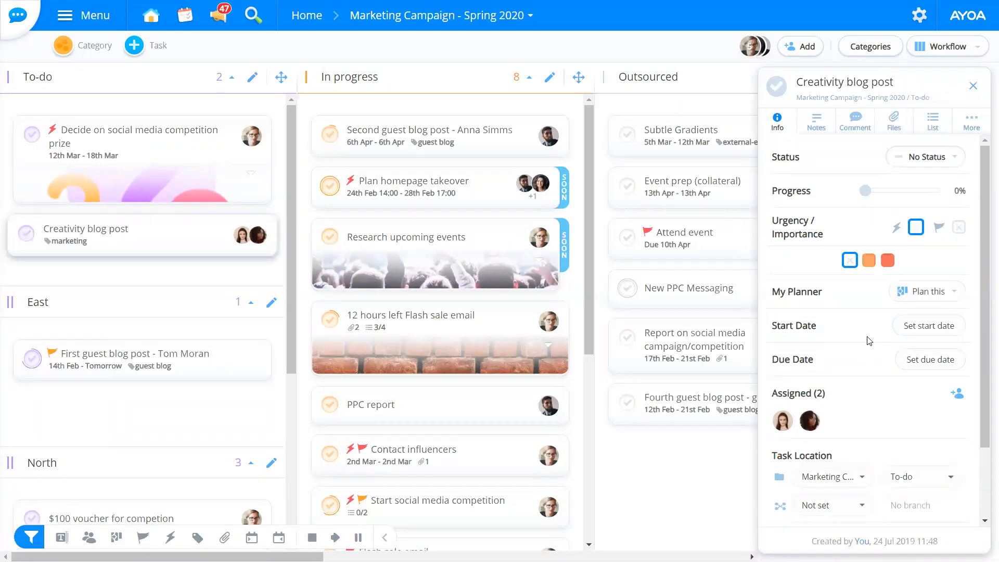
pyautogui.click(170, 538)
pyautogui.click(171, 446)
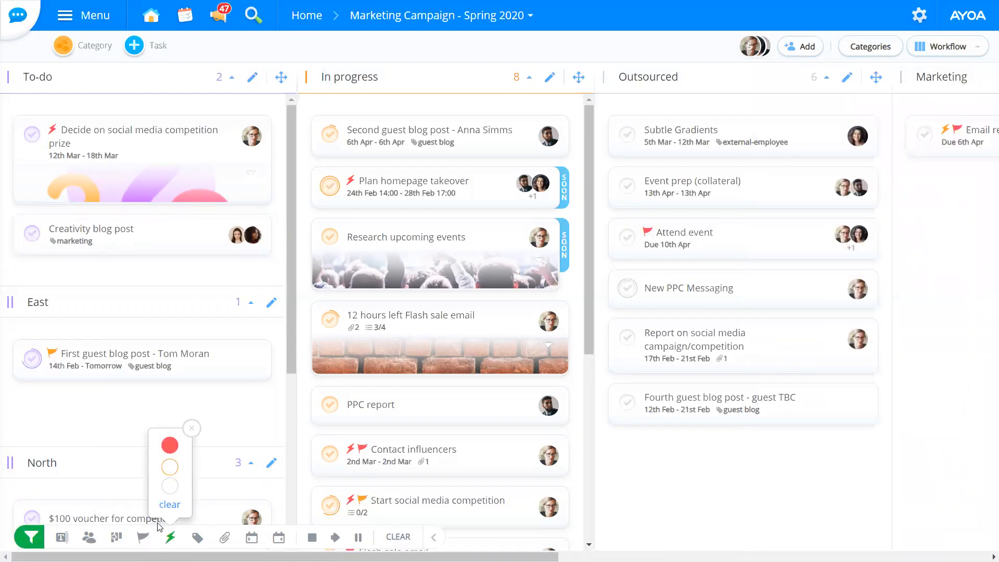
pyautogui.click(143, 538)
pyautogui.click(144, 468)
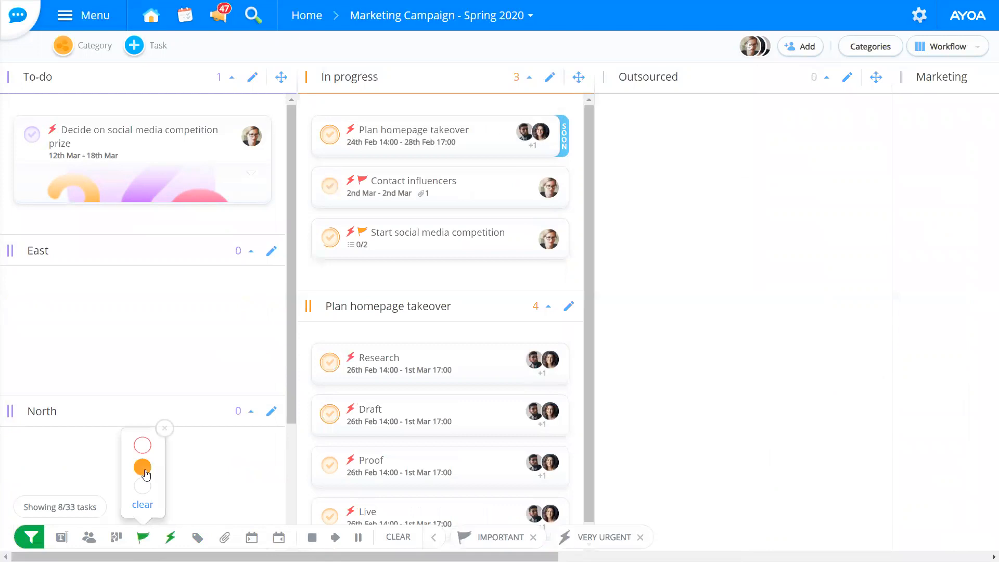
# Add the first team member as an assignee filter, and remove the urgency, importance and assignee filters.
pyautogui.click(88, 538)
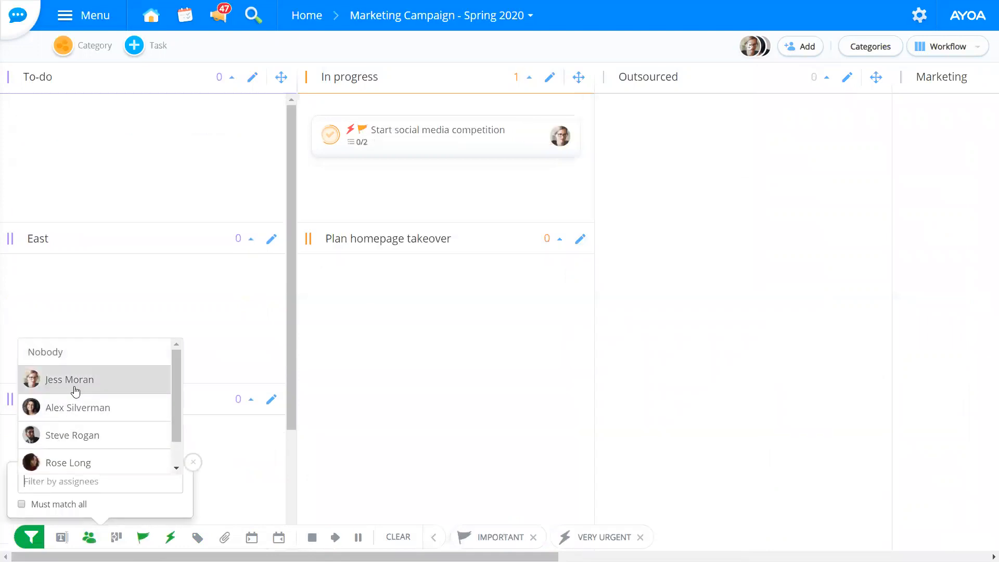
pyautogui.click(75, 387)
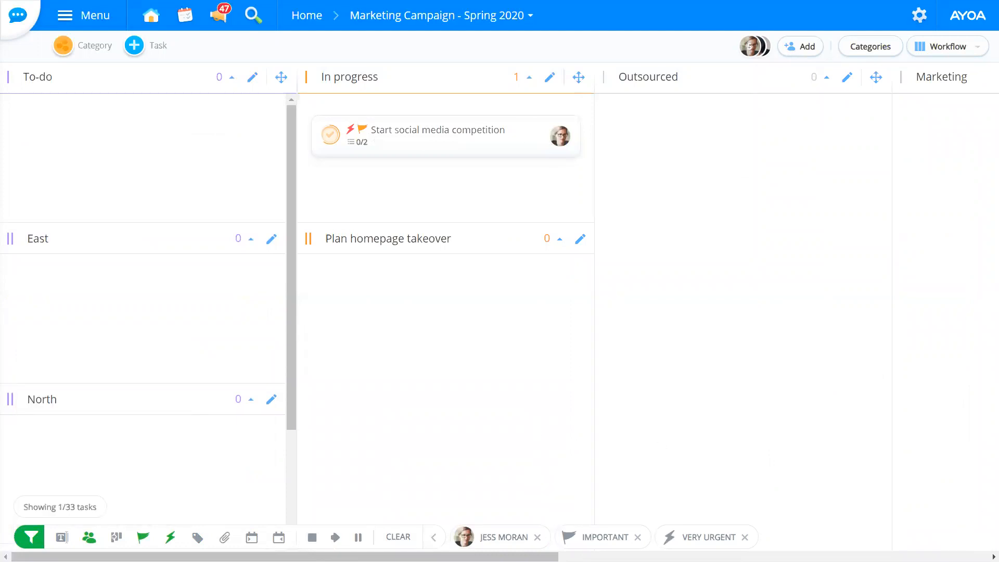
pyautogui.click(745, 537)
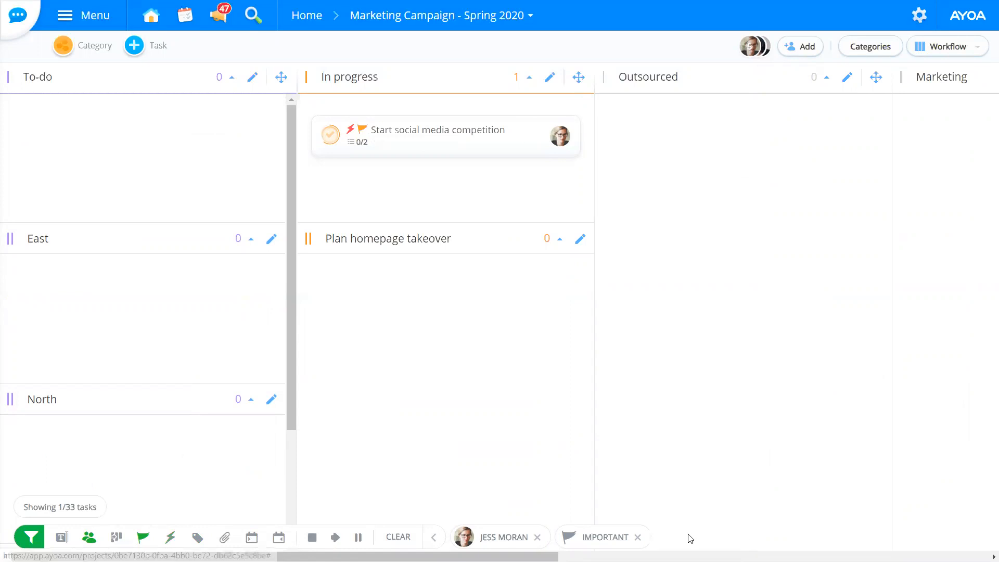
pyautogui.click(638, 537)
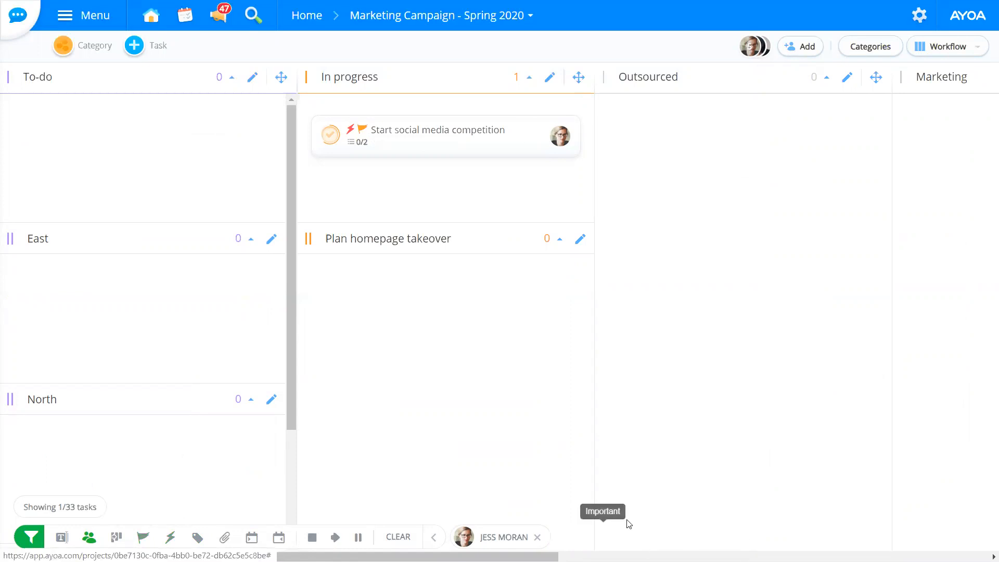
pyautogui.click(538, 538)
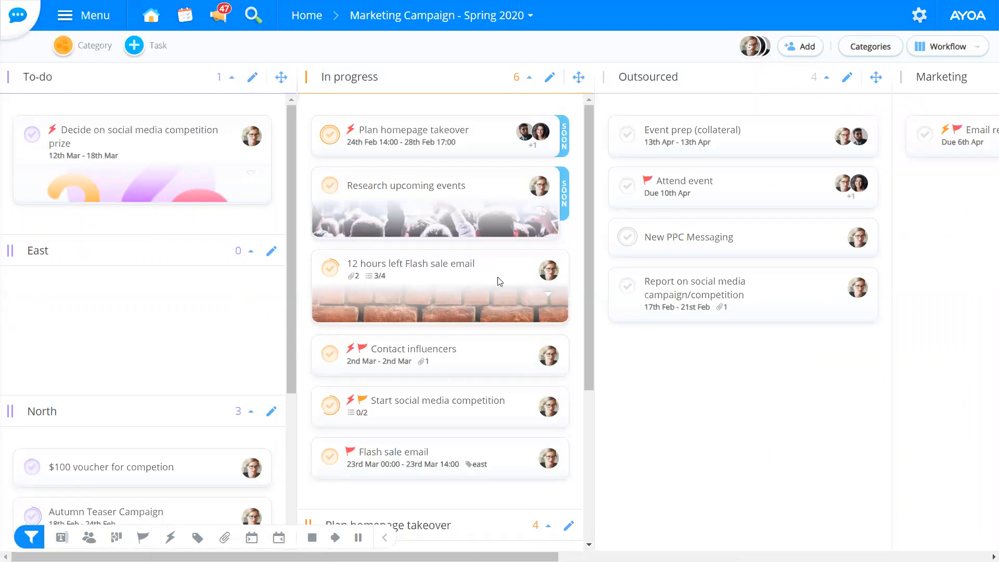
# Open the Research upcoming events task and review its notes and info.
pyautogui.click(676, 287)
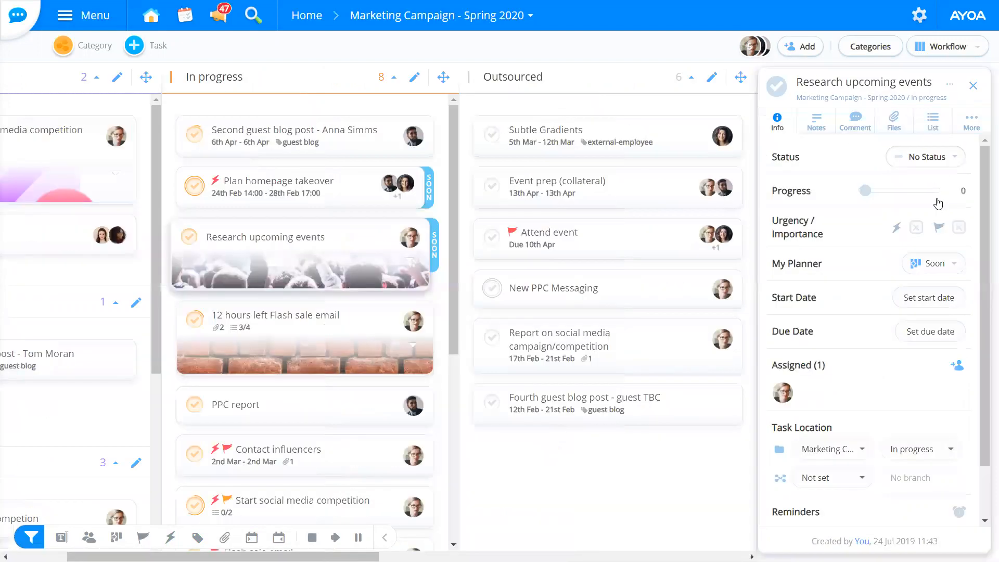
pyautogui.click(817, 127)
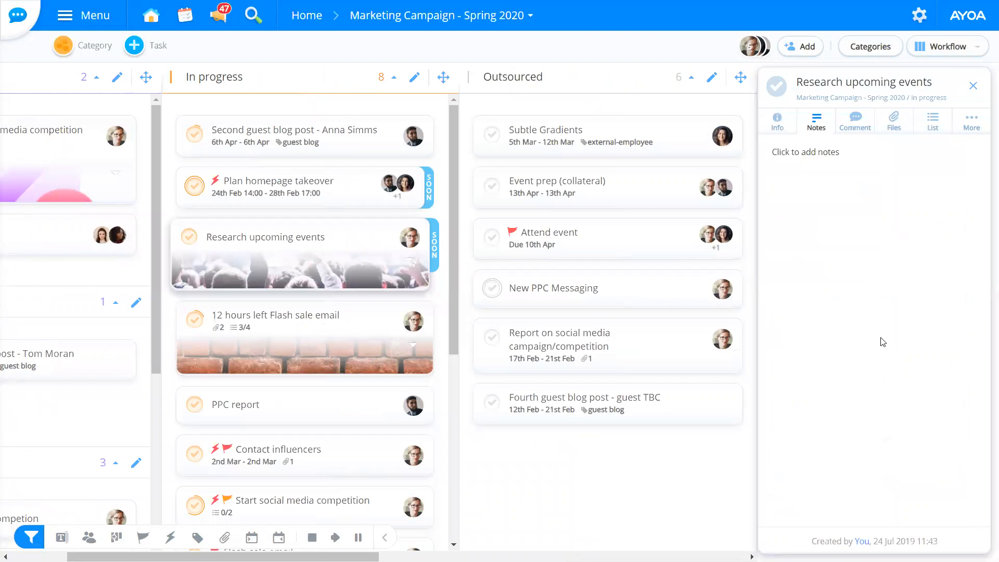
pyautogui.click(778, 124)
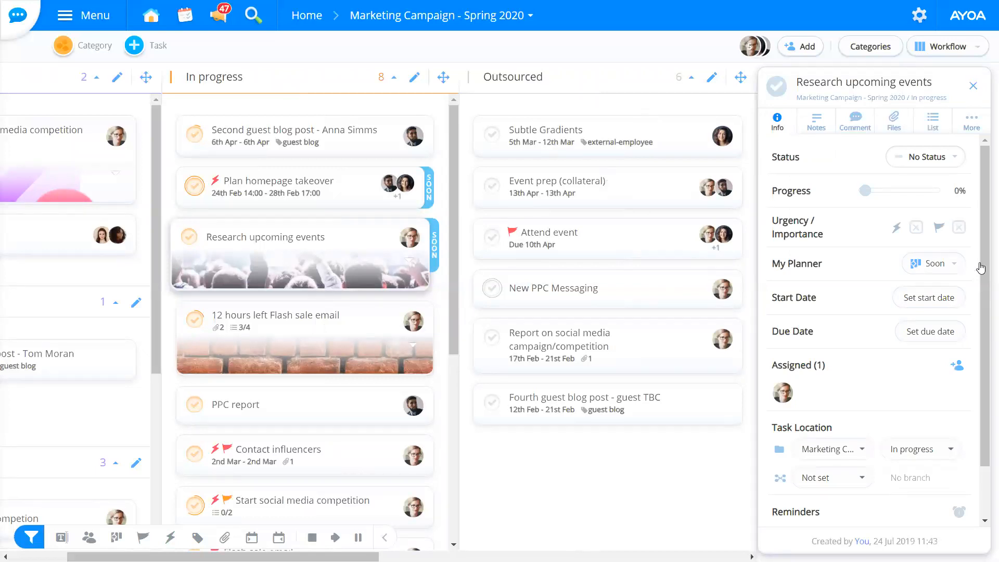
# View the checklist of the Research upcoming events task, and switch to the Visual Identity mind map in full screen.
pyautogui.click(946, 131)
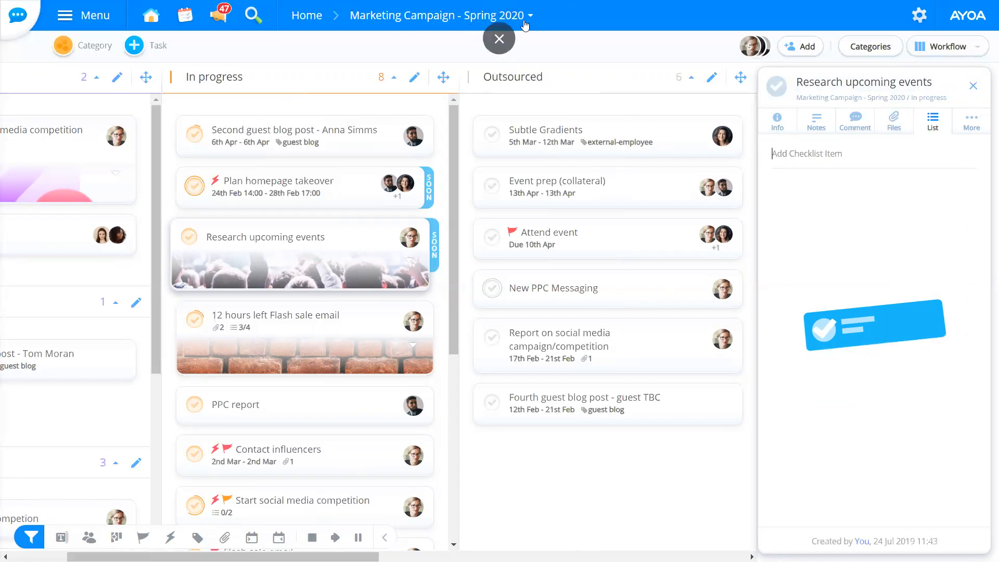
pyautogui.click(498, 39)
pyautogui.click(208, 11)
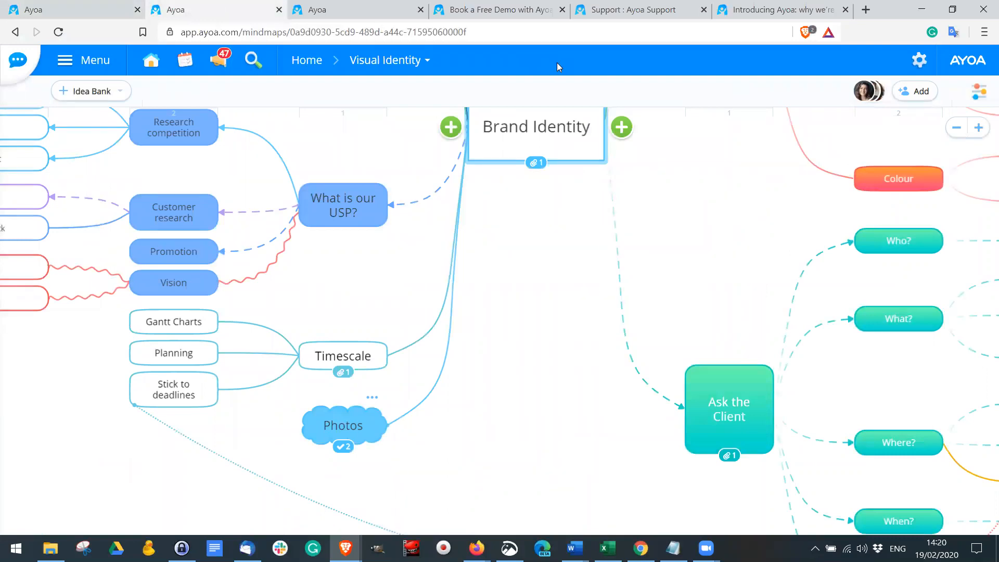
pyautogui.press('F11')
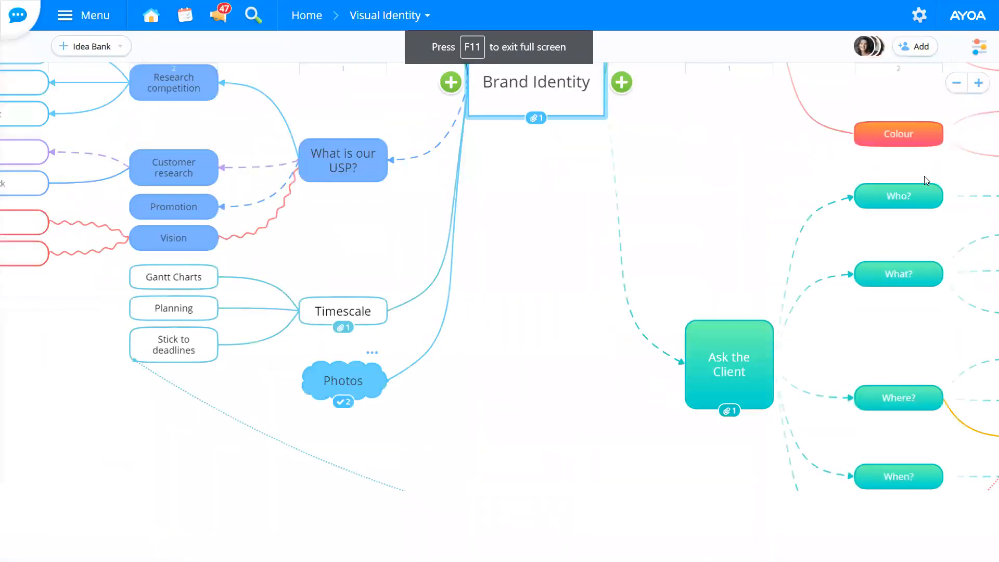
# Open the details of the Stationery branch under Where will the logo be shown?, and view its notes.
pyautogui.moveTo(525, 204); pyautogui.dragTo(368, 199)
pyautogui.moveTo(255, 265); pyautogui.dragTo(127, 263)
pyautogui.moveTo(216, 356); pyautogui.dragTo(150, 356)
pyautogui.moveTo(263, 326); pyautogui.dragTo(77, 314)
pyautogui.moveTo(842, 434); pyautogui.dragTo(800, 351)
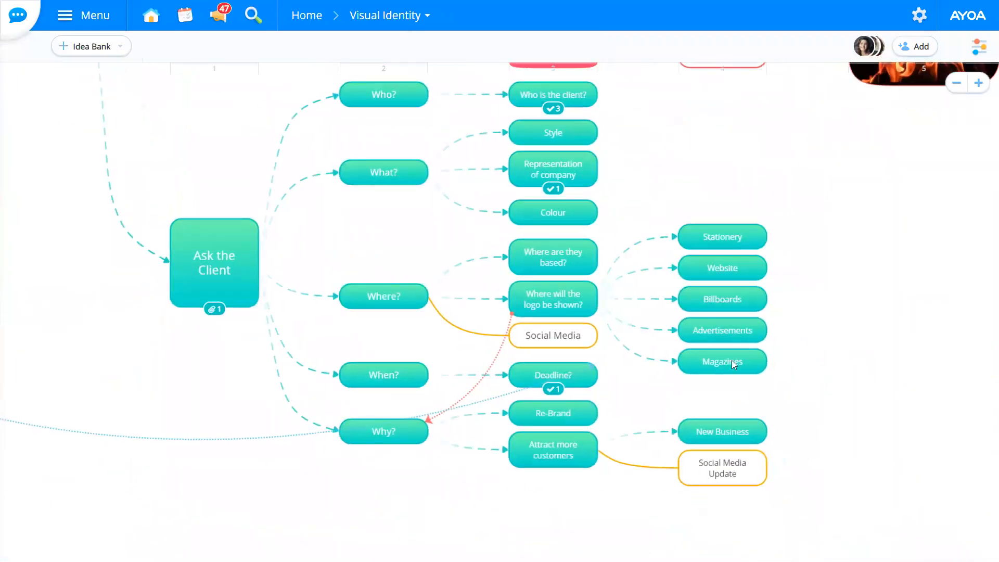
pyautogui.moveTo(713, 285); pyautogui.dragTo(698, 205)
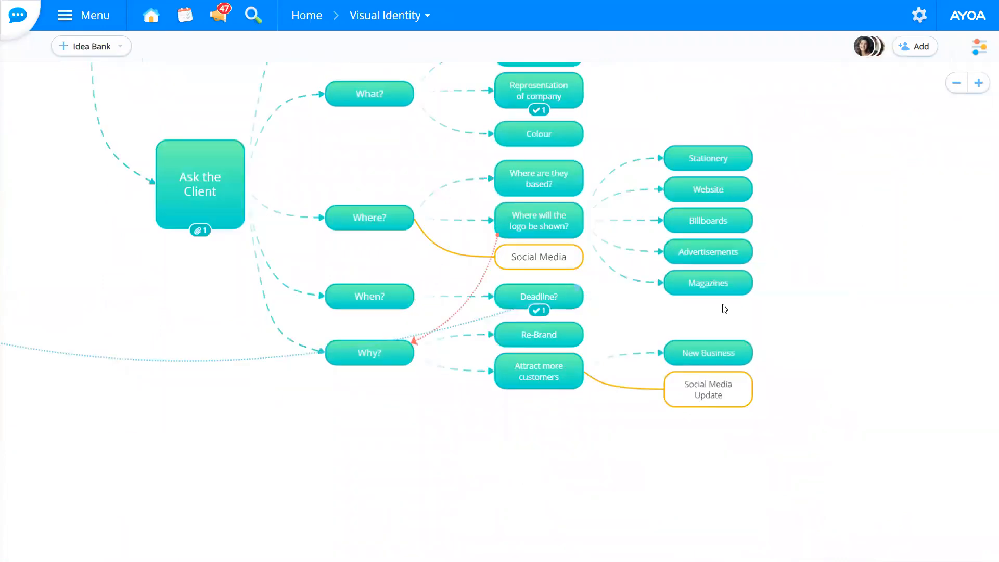
pyautogui.click(703, 152)
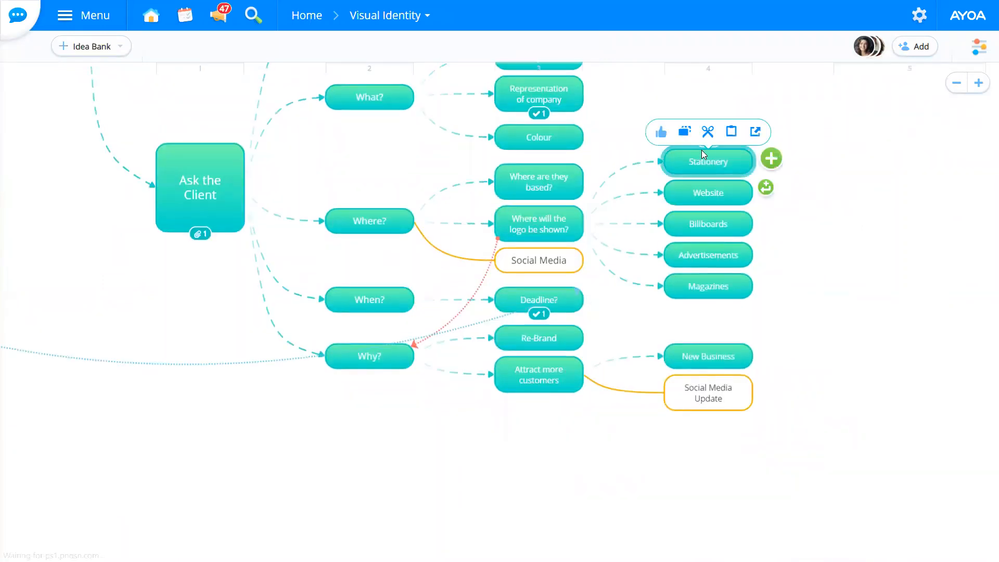
pyautogui.click(677, 160)
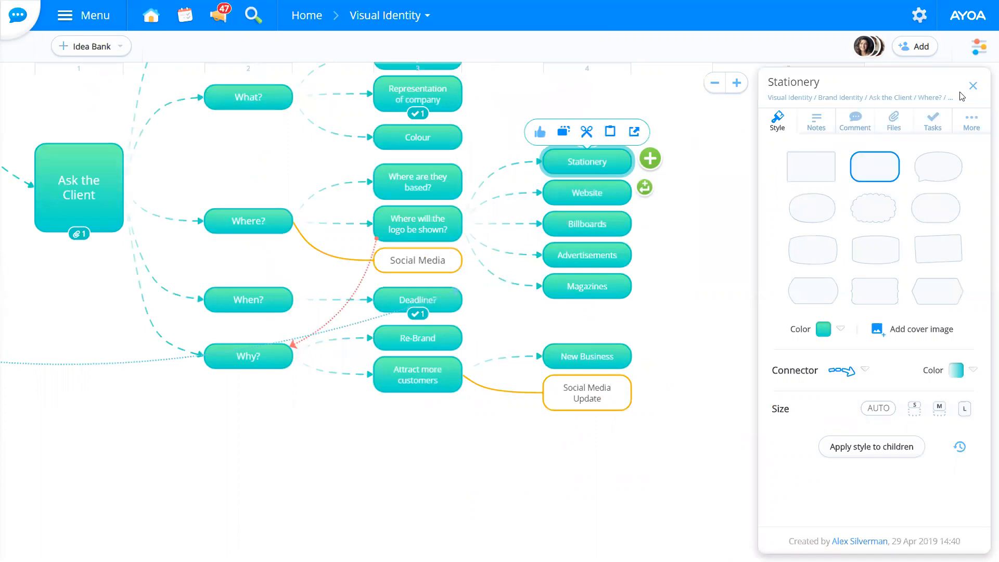
pyautogui.click(816, 123)
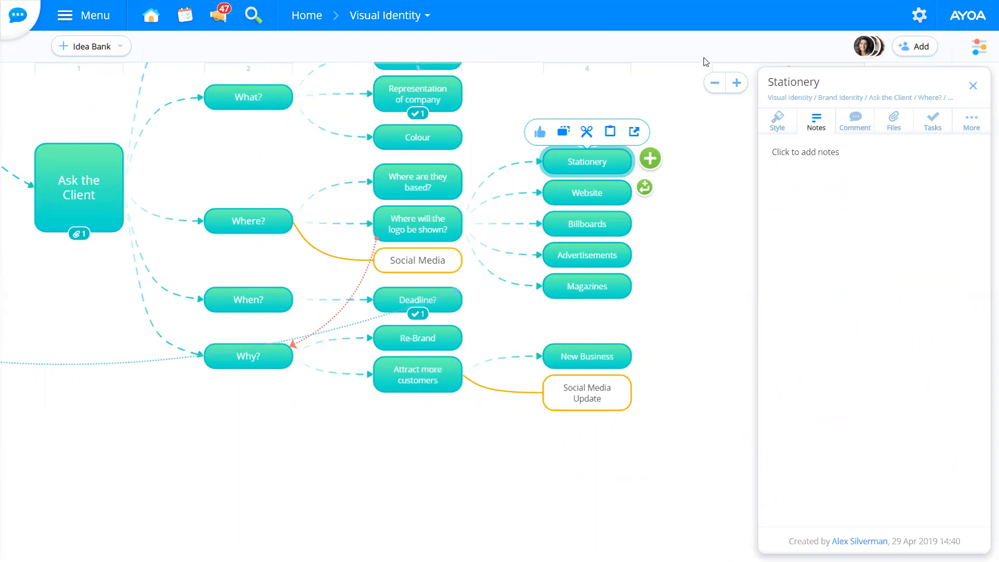
# Post a comment on the Stationery branch mentioning the first suggested team member, with the text "What do you think?".
pyautogui.click(855, 125)
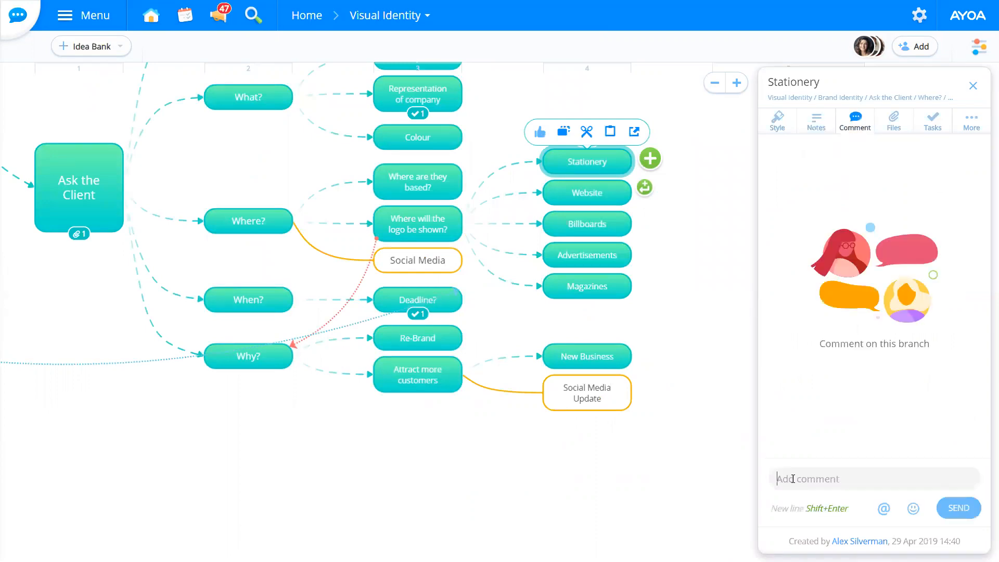
pyautogui.write('@')
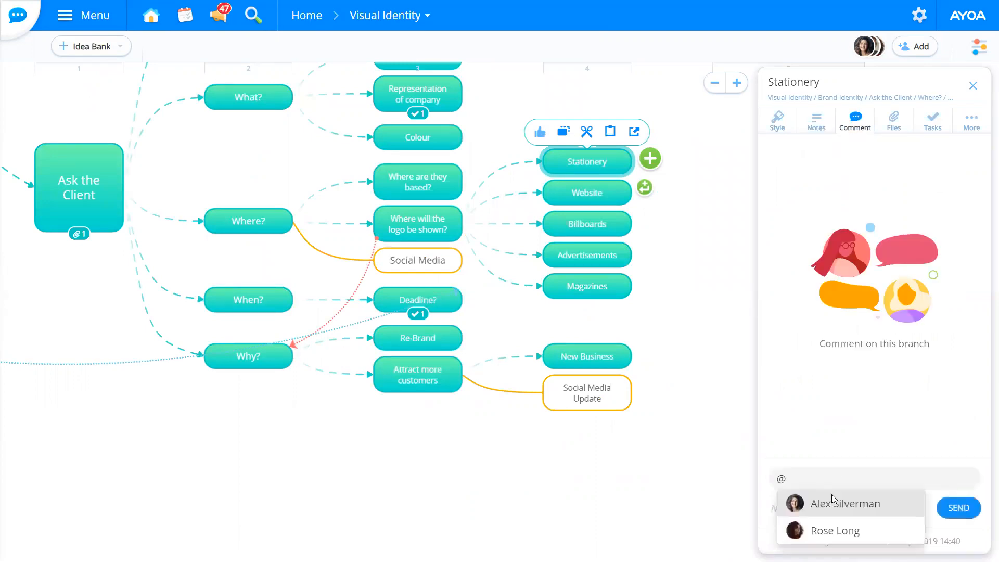
pyautogui.press('Return')
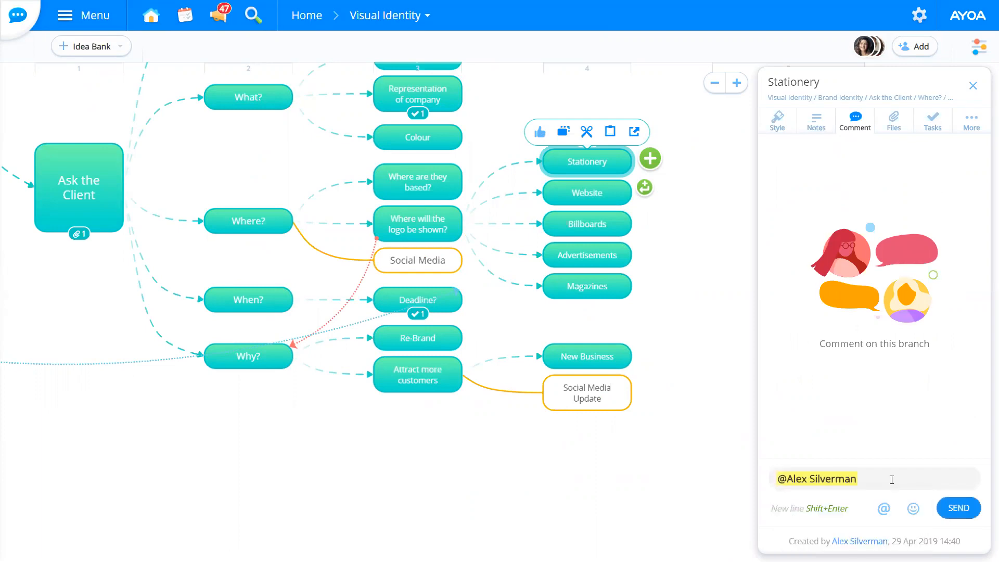
pyautogui.write('What do you thoi')
pyautogui.press('BackSpace')
pyautogui.write('ink?')
pyautogui.press('Return')
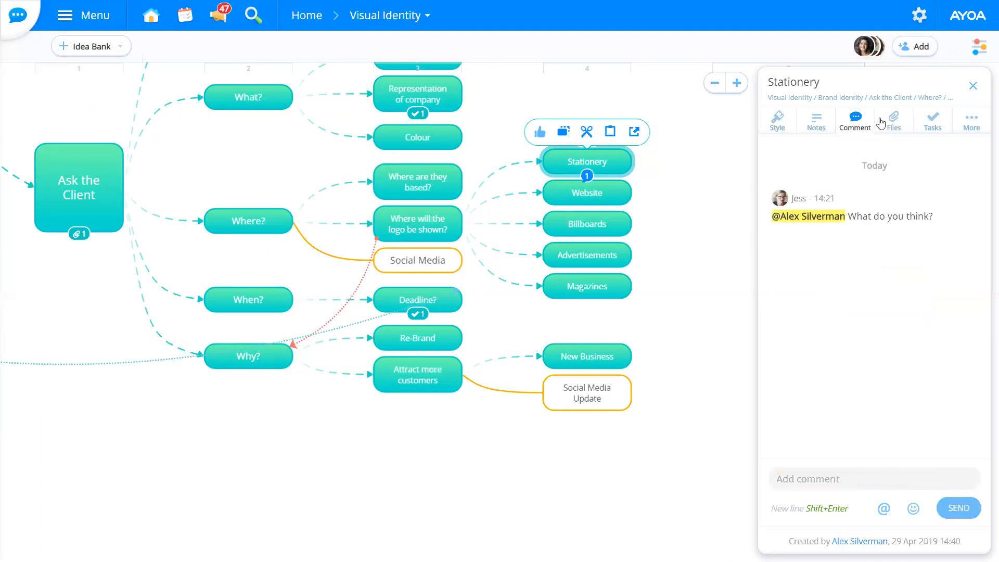
# View the Stationery branch's files and additional options, and return to its style settings.
pyautogui.click(889, 124)
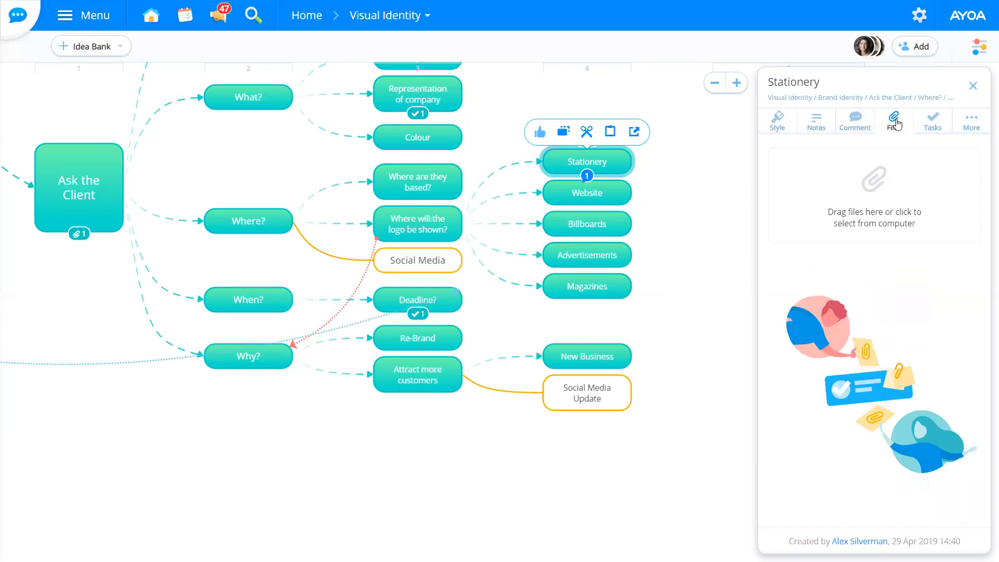
pyautogui.click(970, 125)
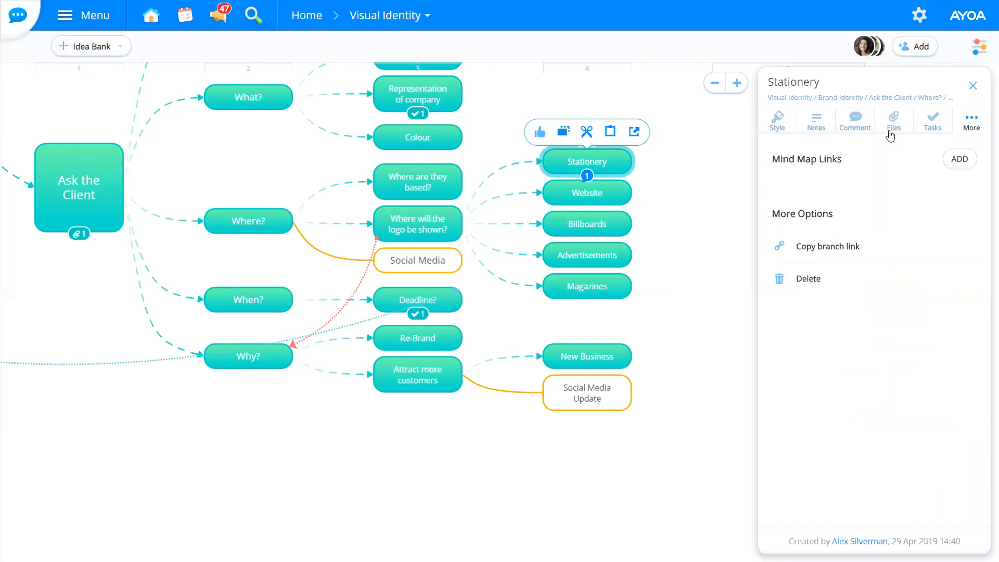
pyautogui.click(779, 125)
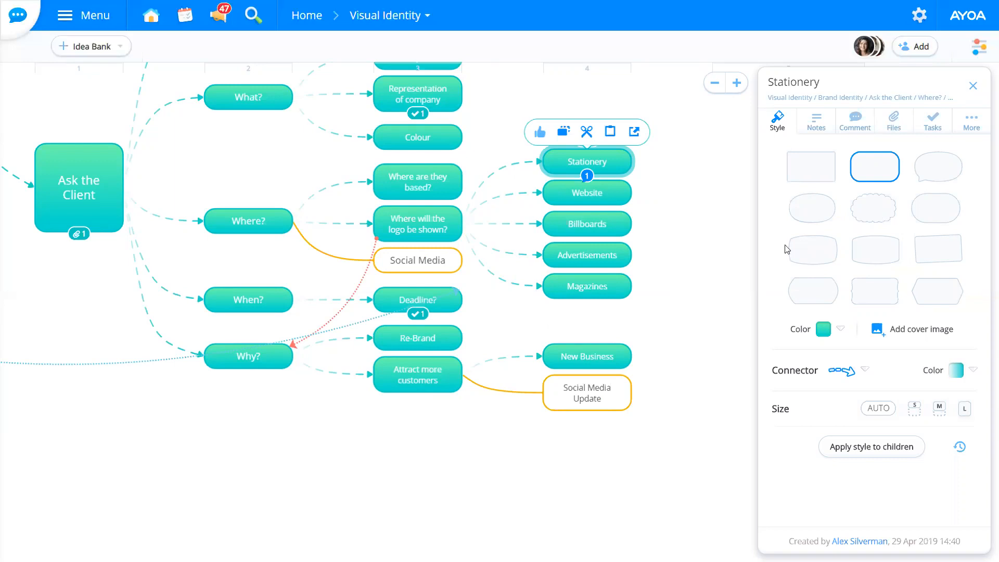
# Try the cloud, rounded and hexagonal shapes on the Stationery branch.
pyautogui.click(868, 199)
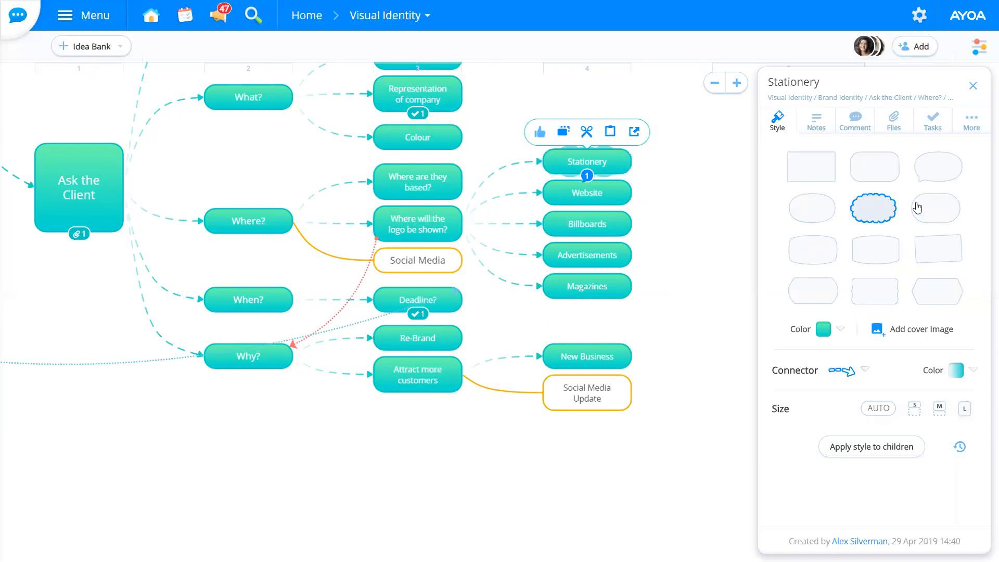
pyautogui.click(931, 164)
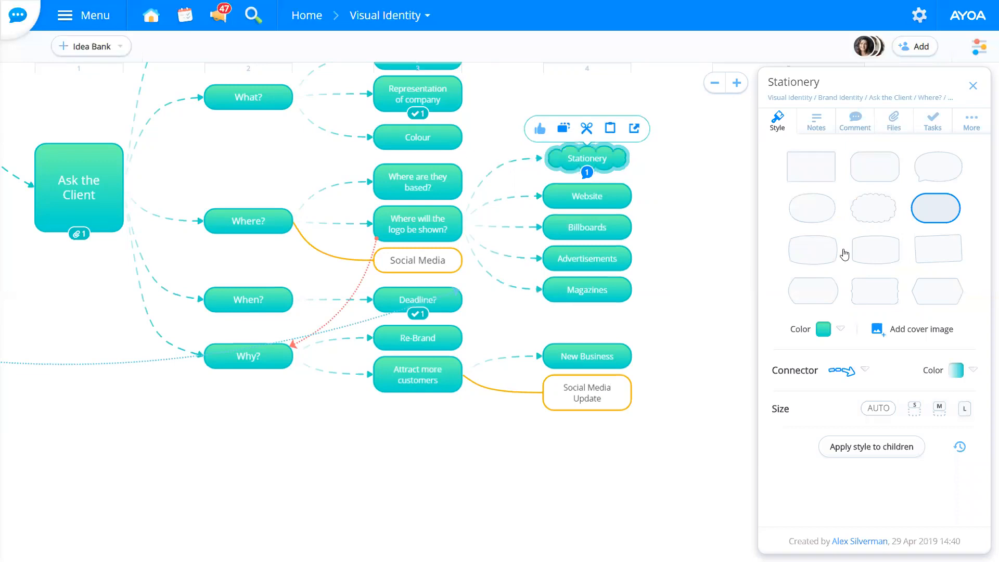
pyautogui.click(872, 208)
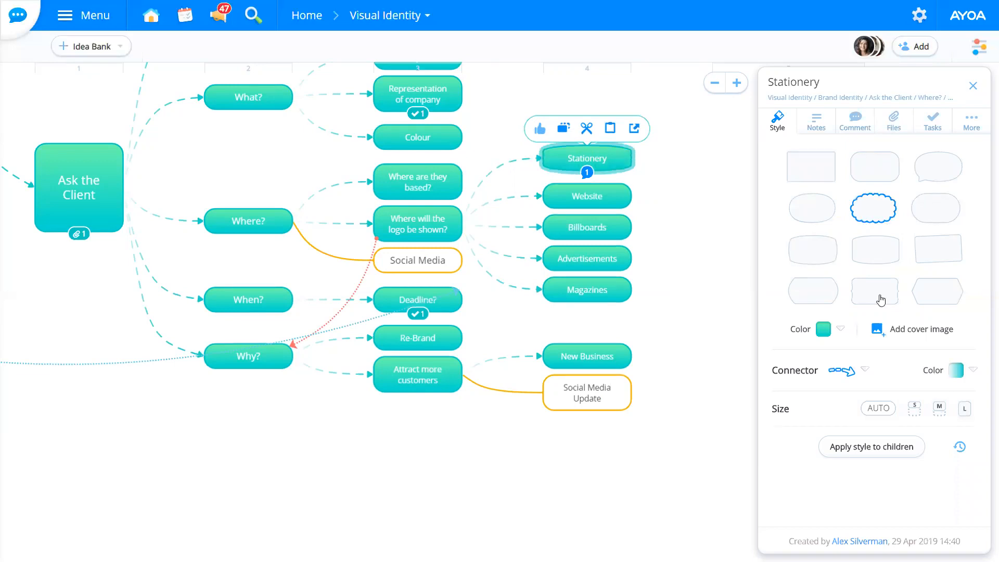
pyautogui.click(942, 293)
pyautogui.scroll(2, 663, 152)
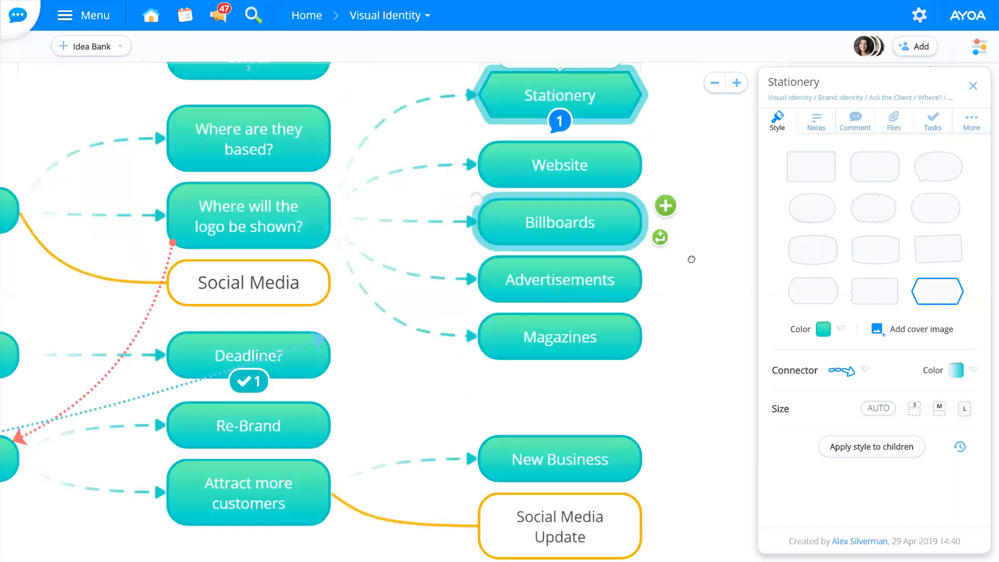
# Give the Stationery branch the barrel-like shape with curved sides and the pink-to-red gradient color.
pyautogui.press('Up')
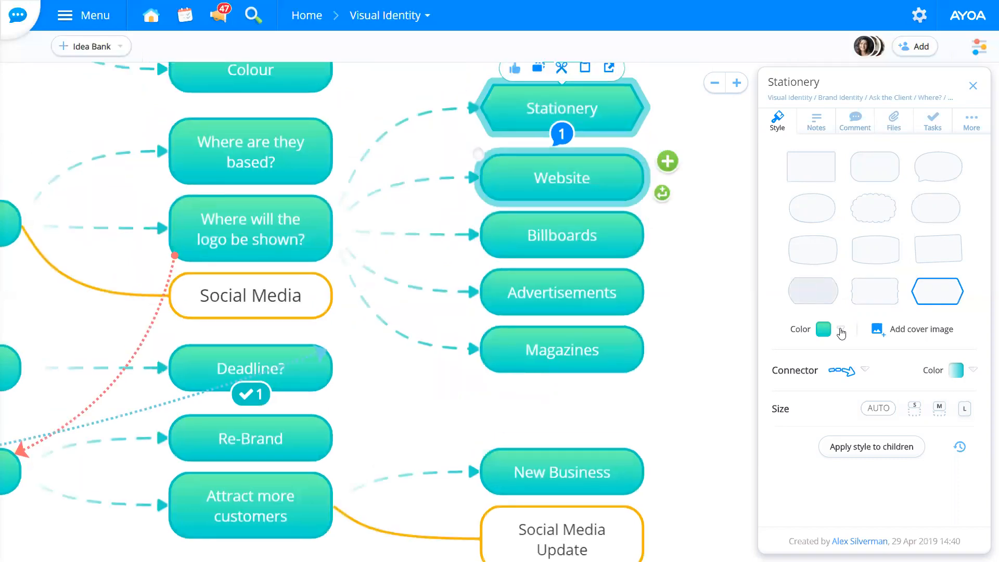
pyautogui.click(824, 329)
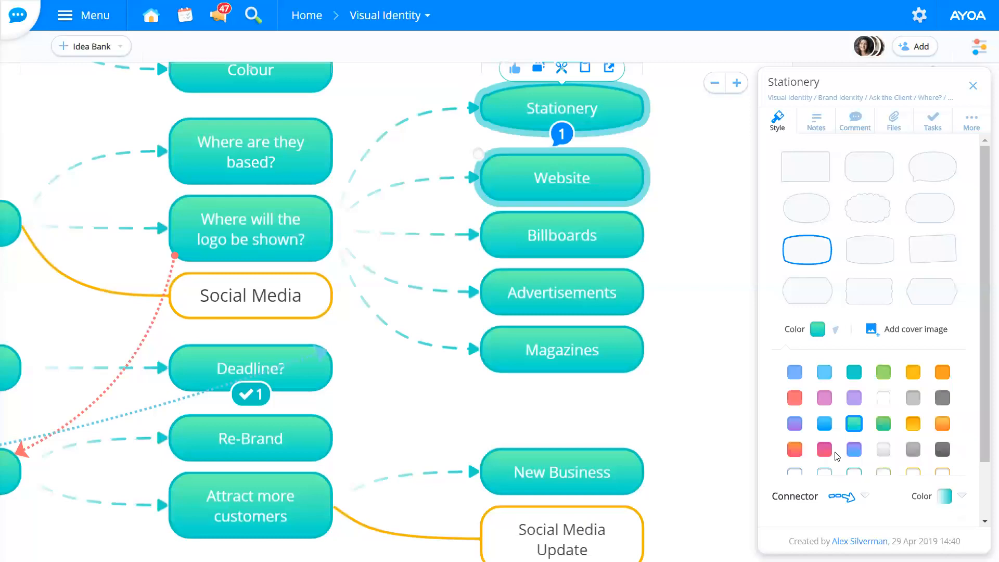
pyautogui.click(824, 449)
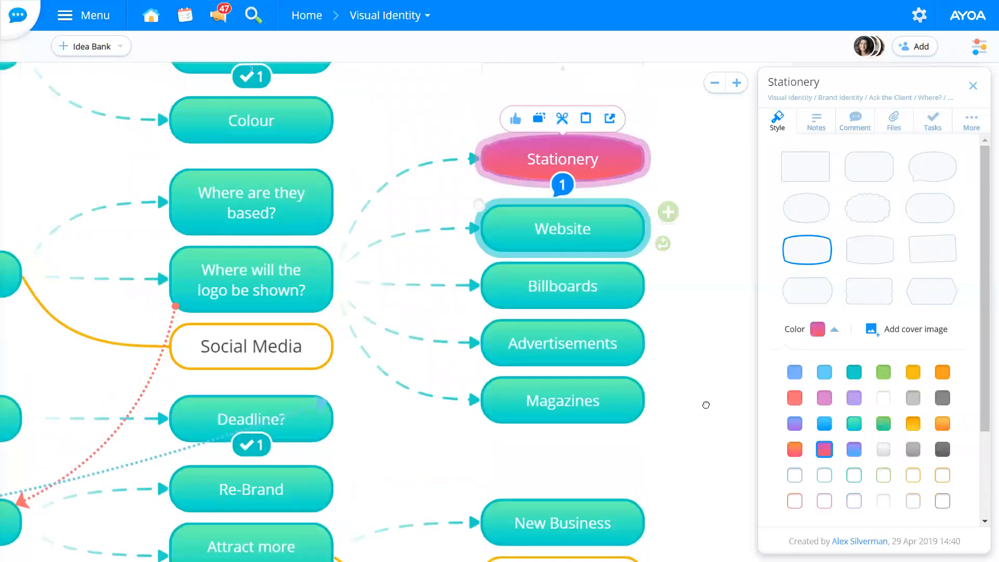
# Search Unsplash for "pencils" and set the picture of colored pencils arranged in a circle as Stationery's cover image.
pyautogui.click(901, 330)
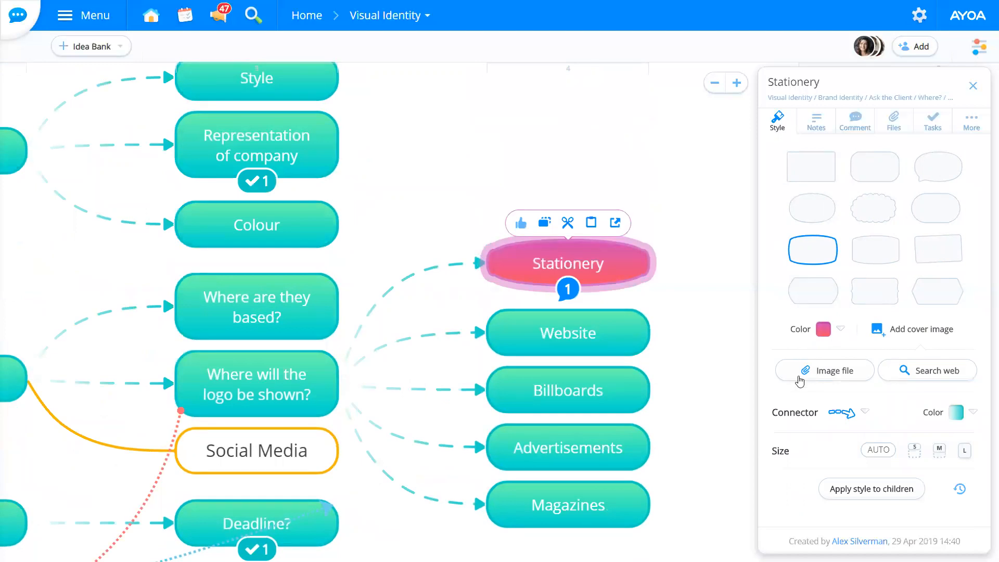
pyautogui.click(942, 372)
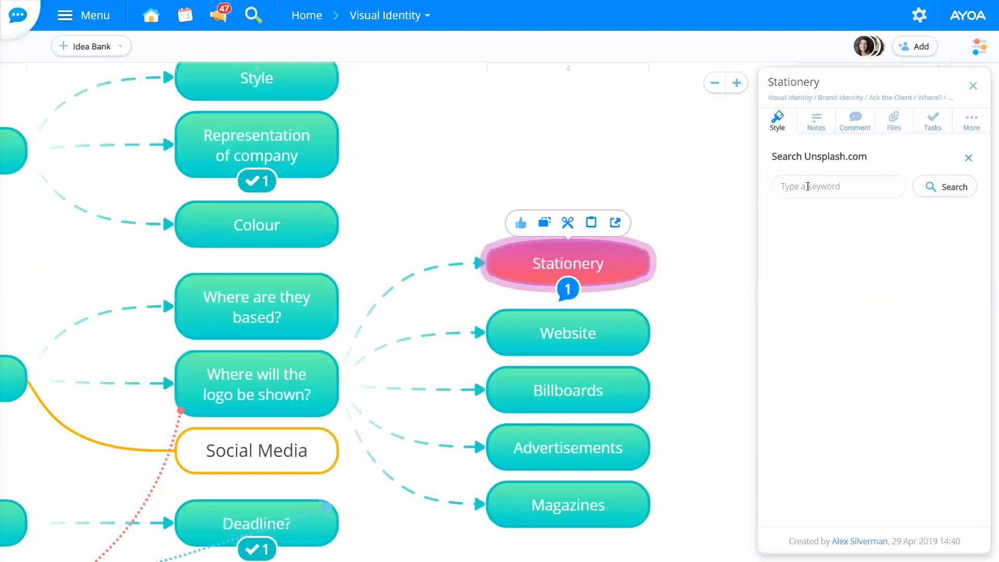
pyautogui.write('pen')
pyautogui.press('Return')
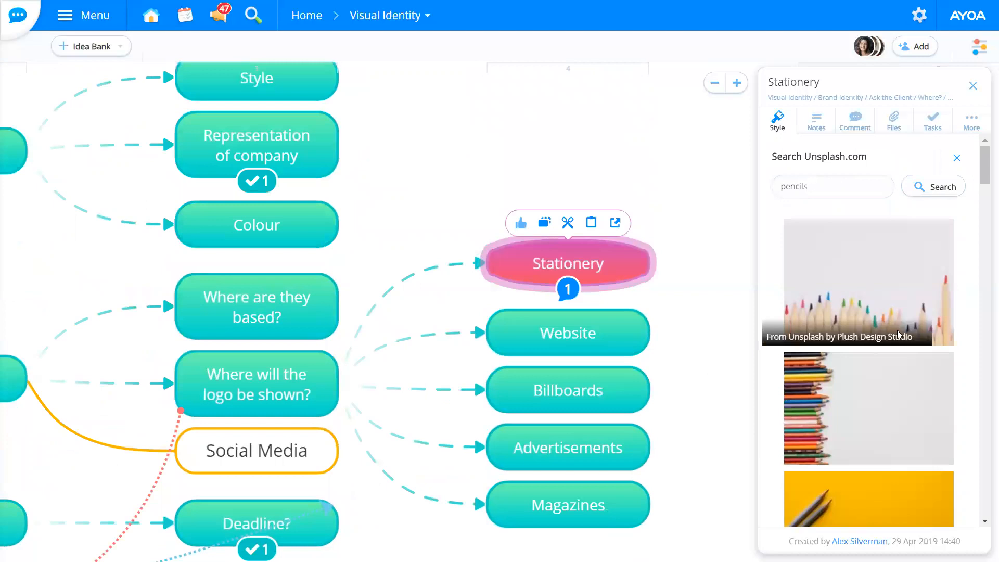
pyautogui.scroll(-10, 899, 336)
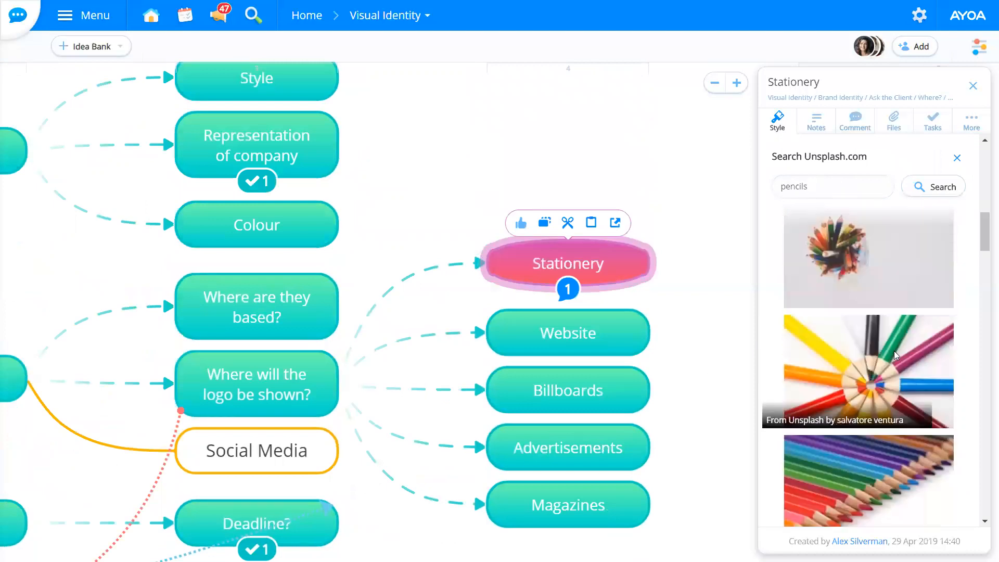
pyautogui.click(894, 351)
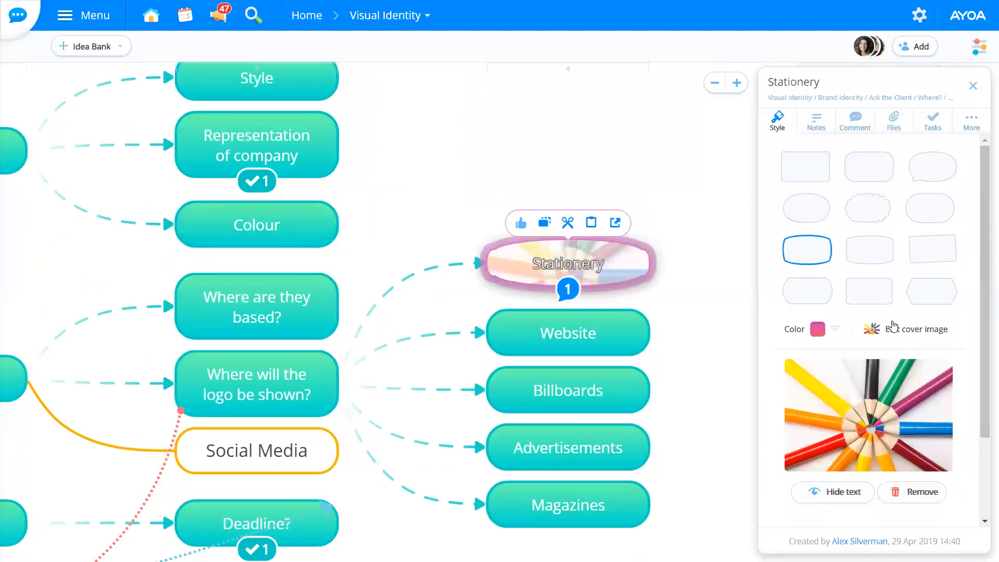
# Try the small, medium and large sizes on the Stationery branch, and bring the whole enlarged branch into view.
pyautogui.scroll(-2, 907, 332)
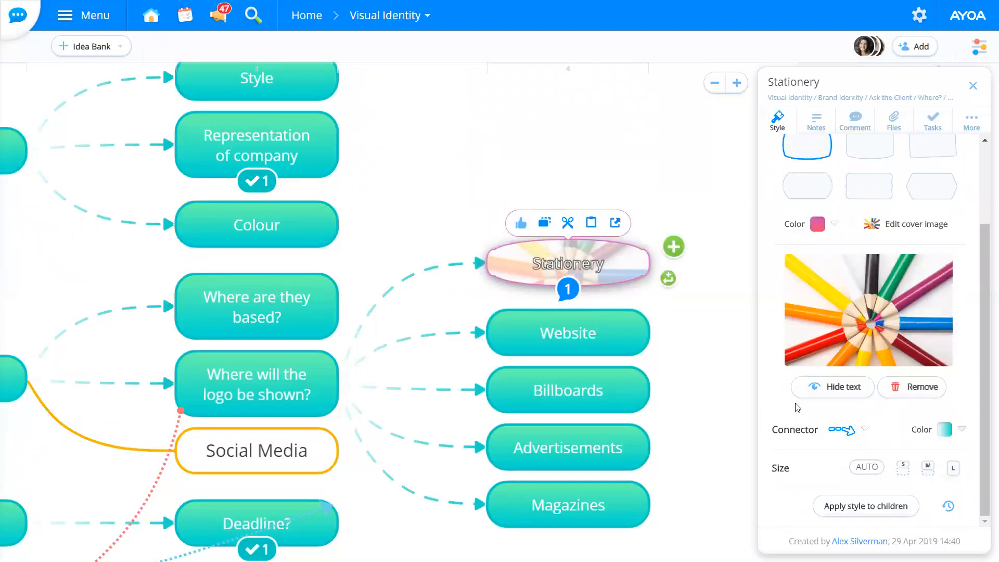
pyautogui.click(905, 470)
pyautogui.click(927, 468)
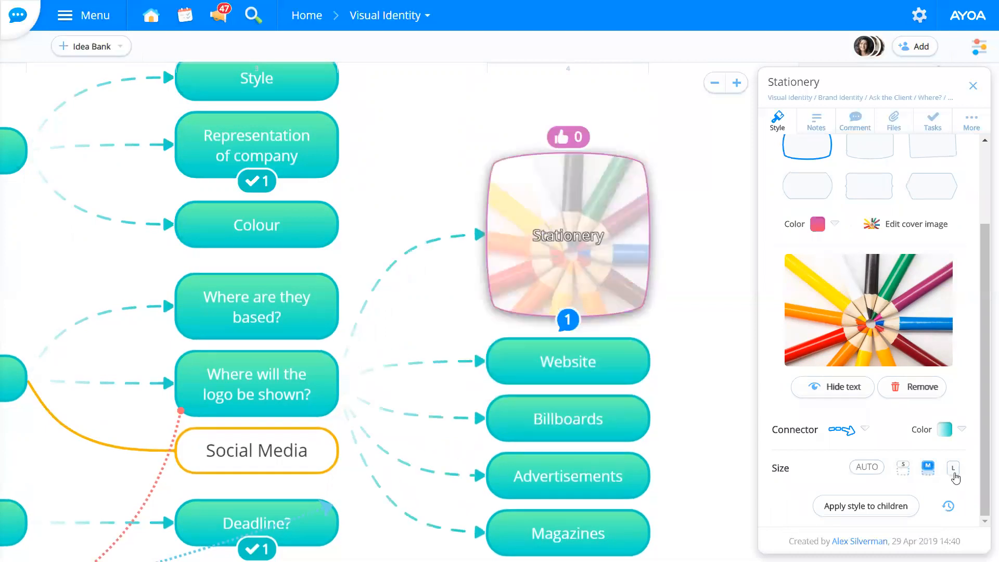
pyautogui.click(954, 469)
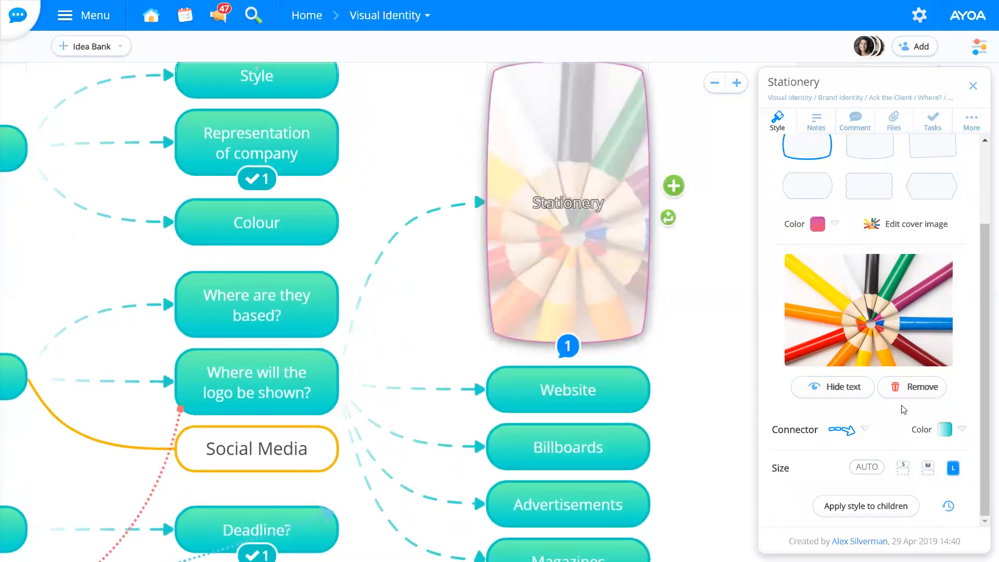
pyautogui.click(689, 282)
pyautogui.click(560, 265)
pyautogui.moveTo(664, 276); pyautogui.dragTo(661, 286)
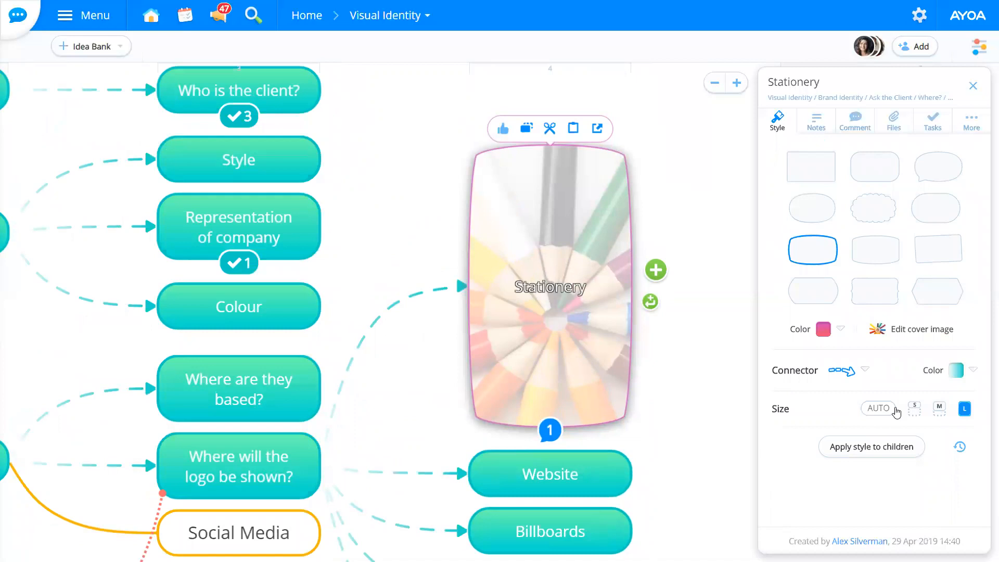
# Try the automatic and large sizes on the Stationery branch, and set its size to medium.
pyautogui.click(887, 409)
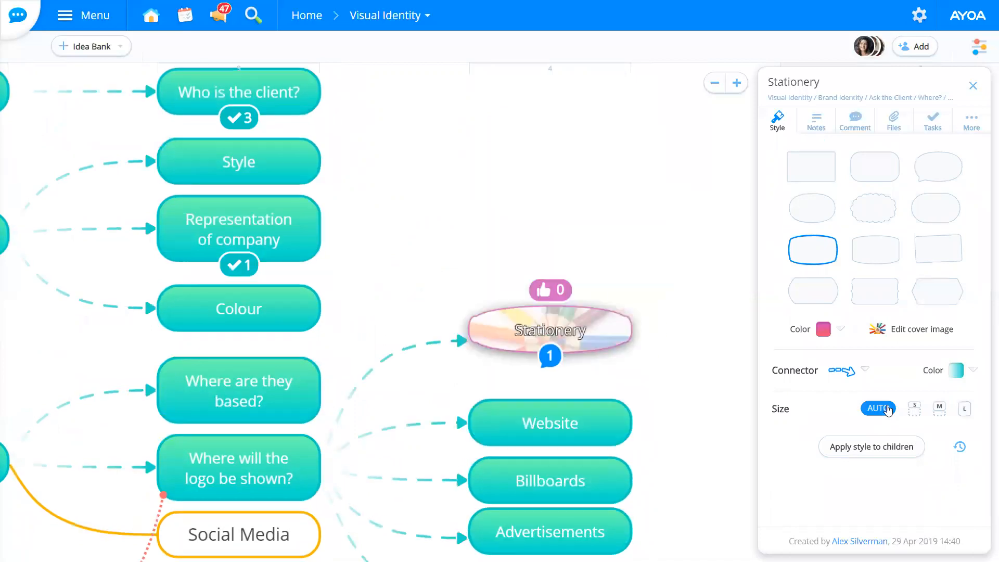
pyautogui.click(965, 410)
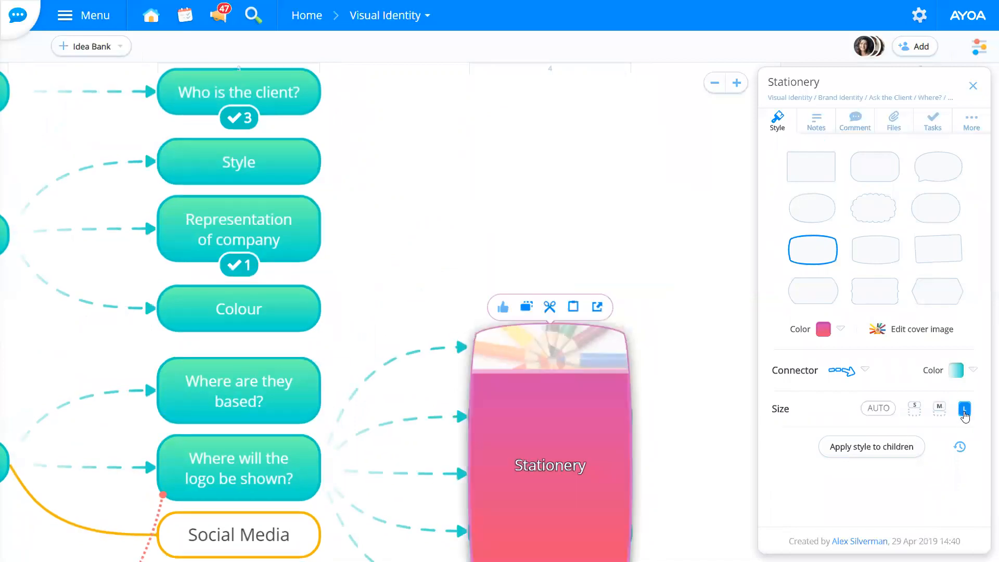
pyautogui.click(940, 411)
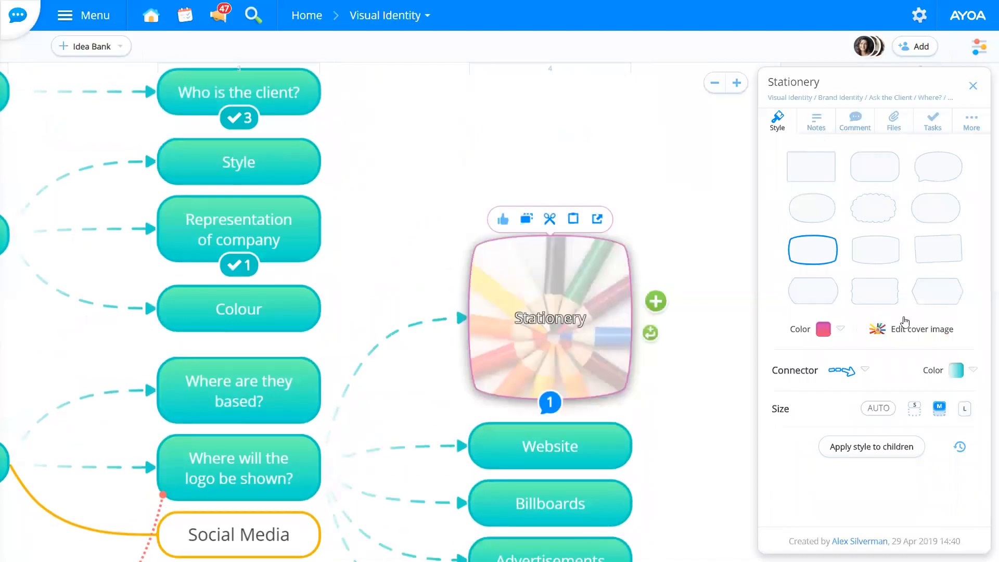
# Try the wavy, tapered and plain solid line connector styles on the Stationery branch.
pyautogui.click(866, 370)
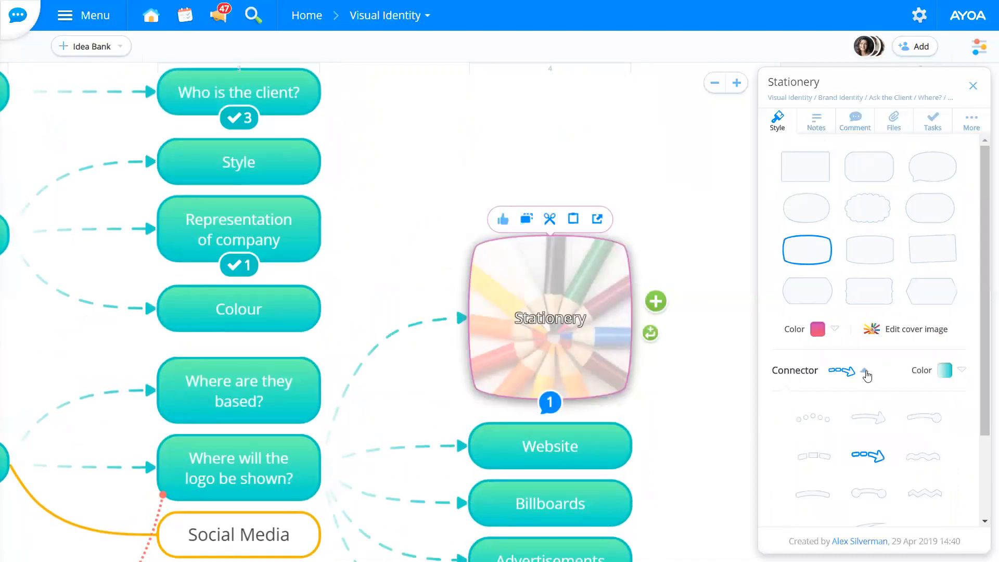
pyautogui.click(866, 371)
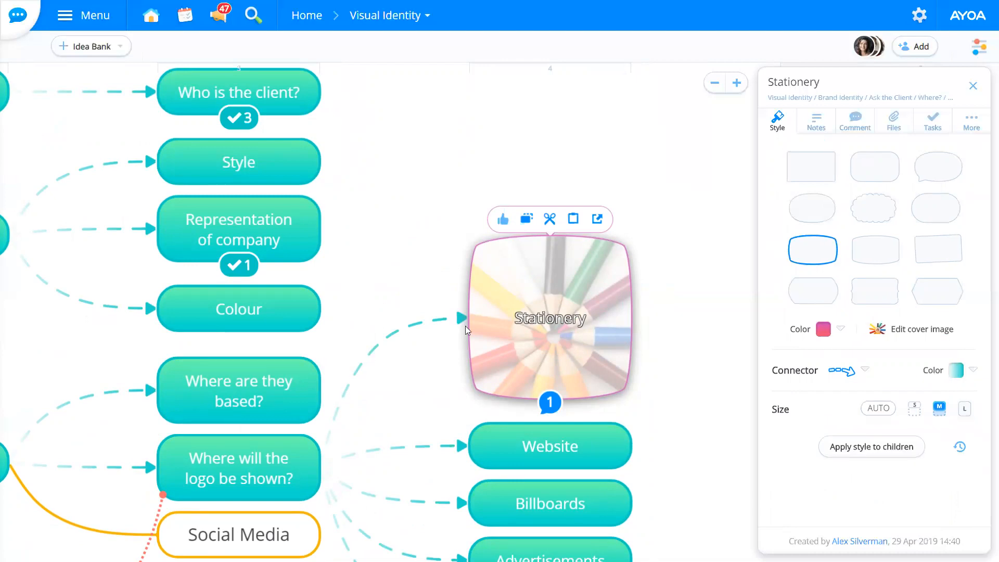
pyautogui.click(865, 371)
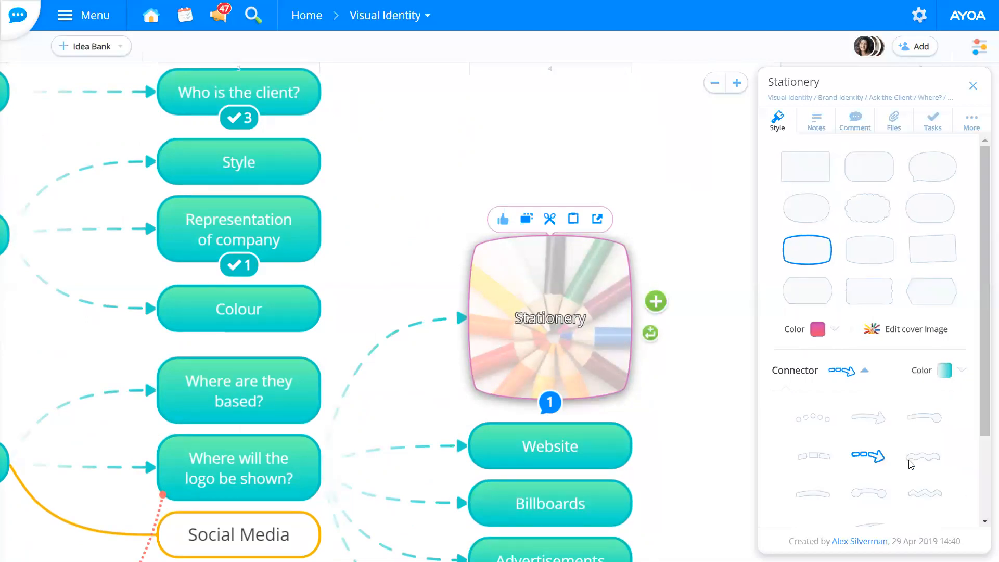
pyautogui.click(923, 458)
pyautogui.scroll(-2, 923, 458)
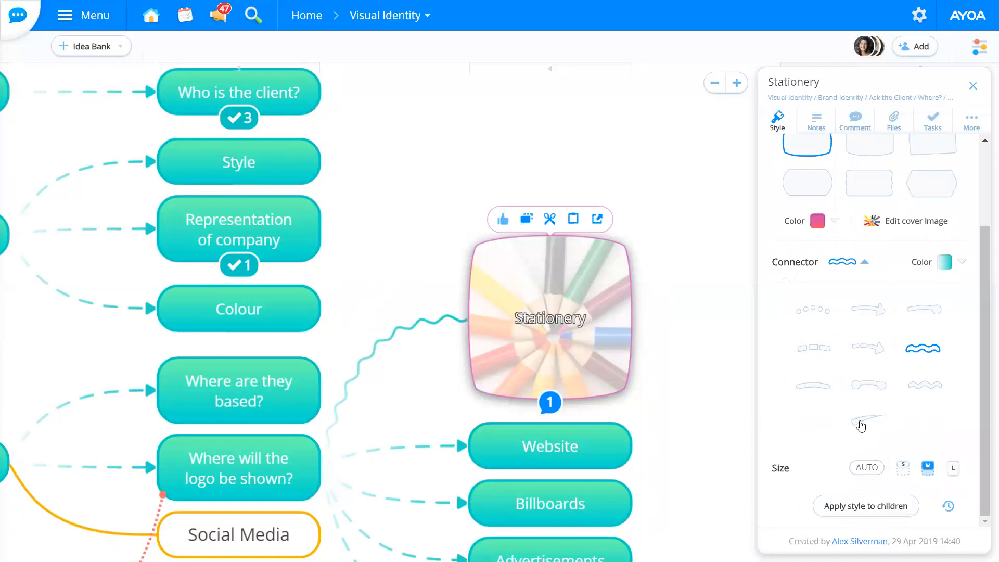
pyautogui.click(861, 424)
pyautogui.click(807, 387)
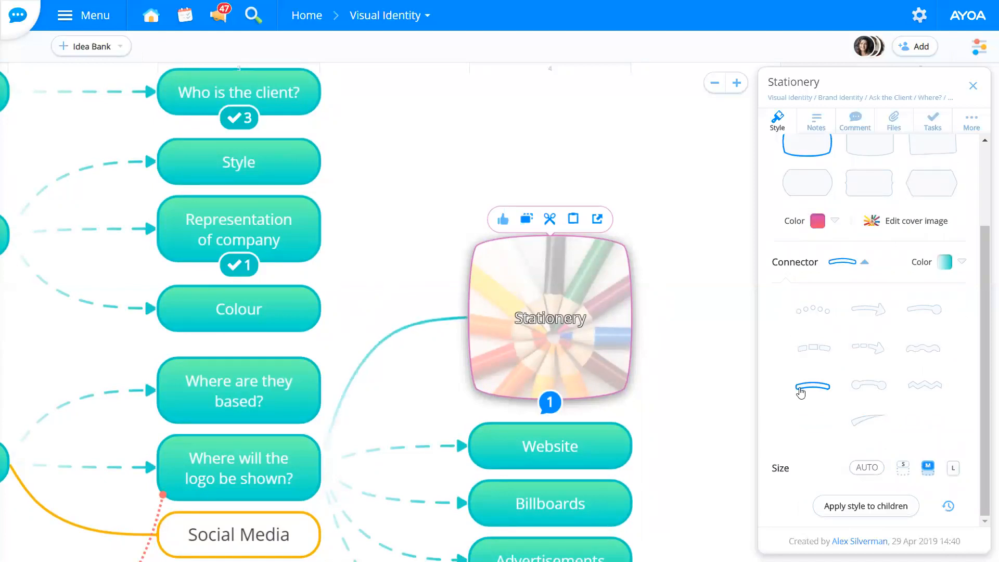
# Try the dashed, wavy, round-ended and dotted connectors on the Stationery branch, and set it to the dashed arrow.
pyautogui.click(818, 354)
pyautogui.click(885, 349)
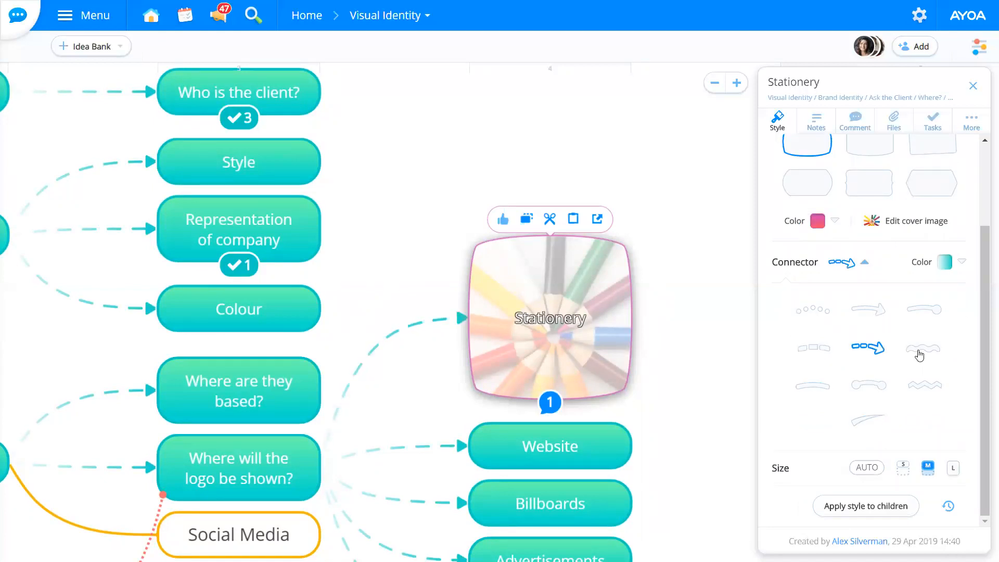
pyautogui.click(924, 347)
pyautogui.click(924, 309)
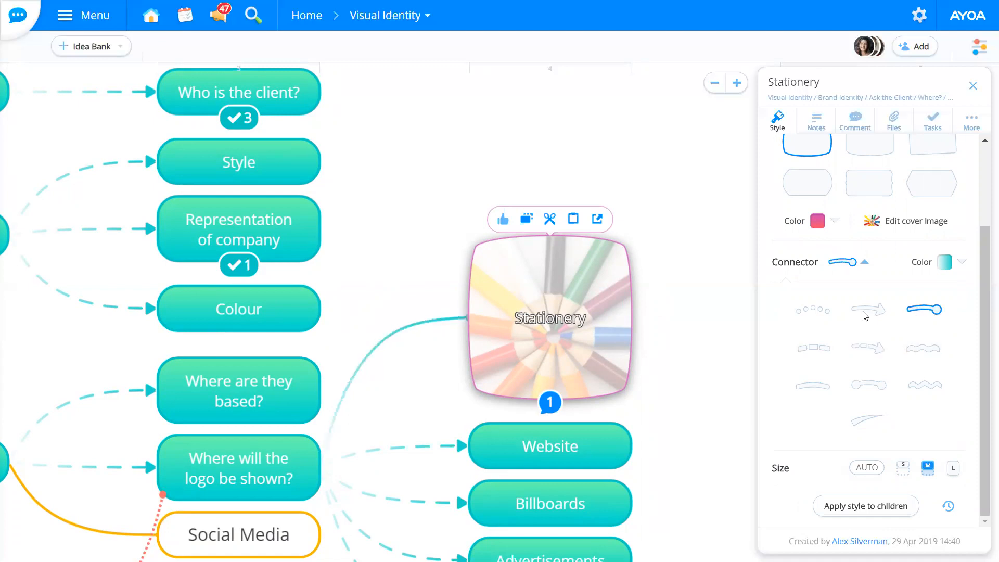
pyautogui.click(820, 310)
pyautogui.click(816, 354)
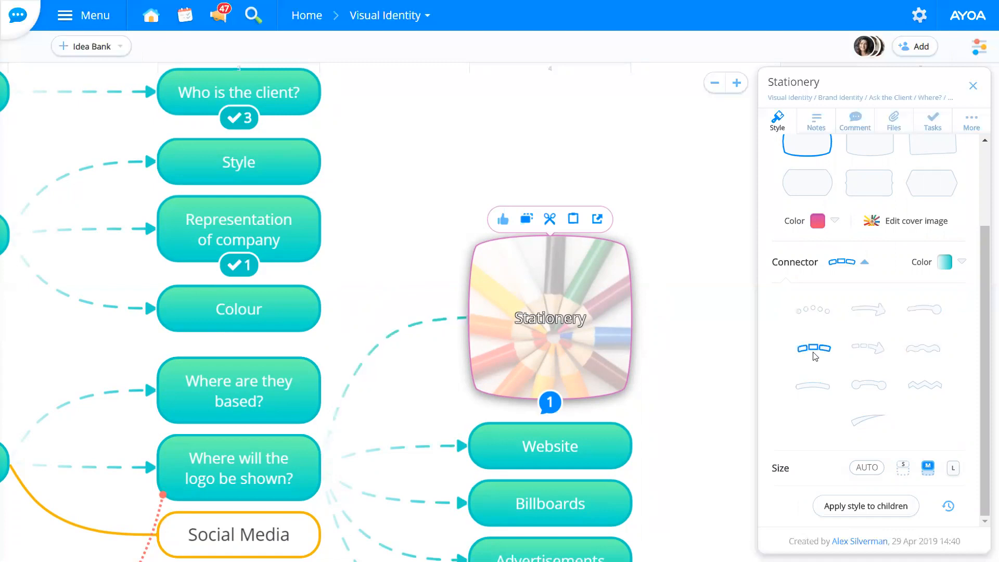
pyautogui.click(868, 350)
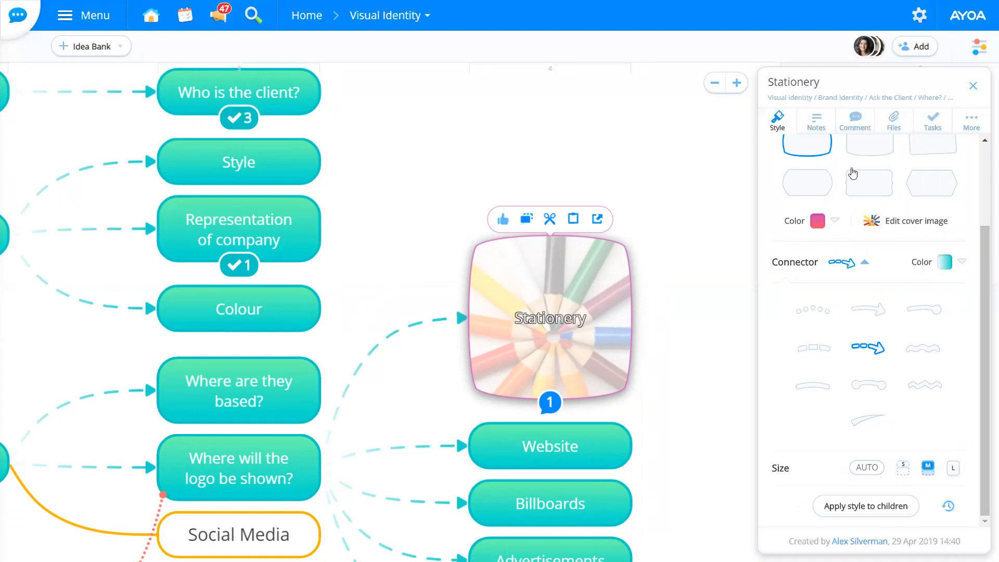
# Change the color of the Stationery branch's connector to solid pink, and view it within the wider map.
pyautogui.click(944, 264)
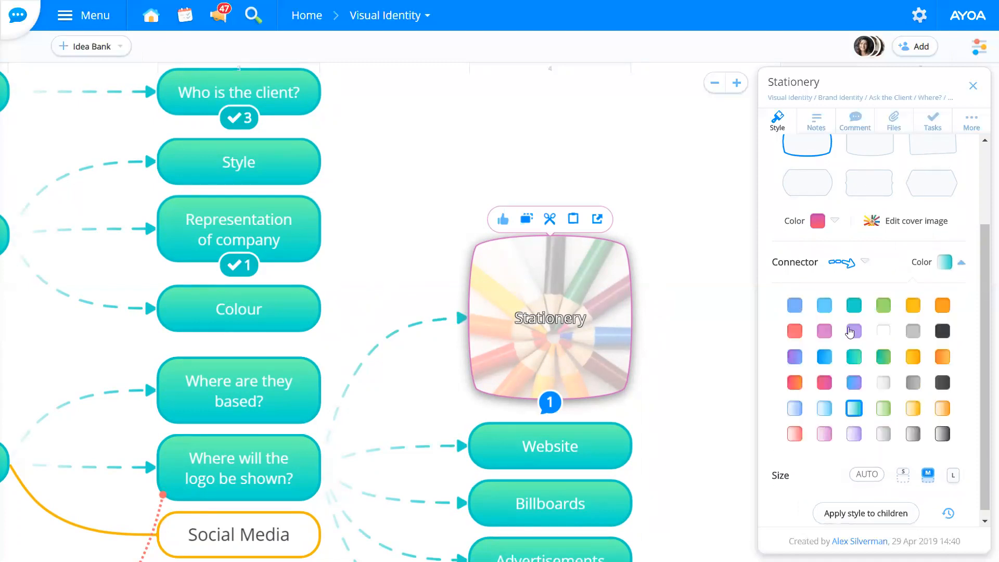
pyautogui.click(825, 331)
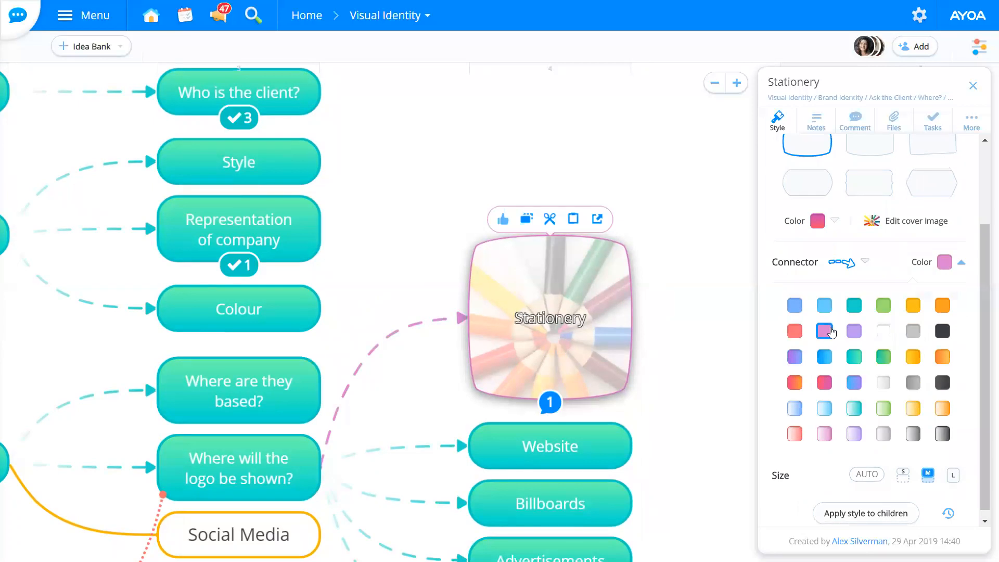
pyautogui.moveTo(342, 293)
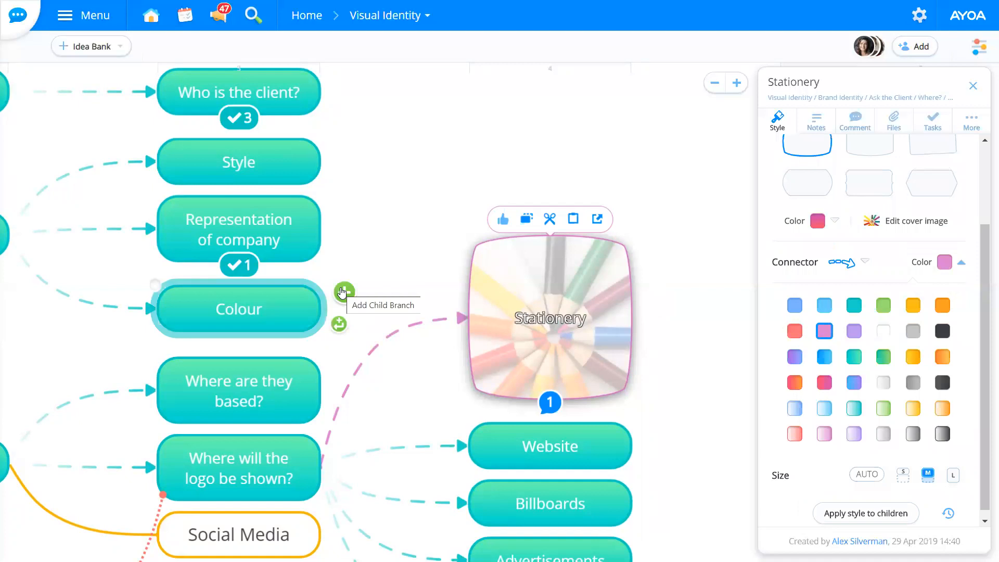
pyautogui.scroll(-2, 508, 177)
pyautogui.moveTo(627, 282)
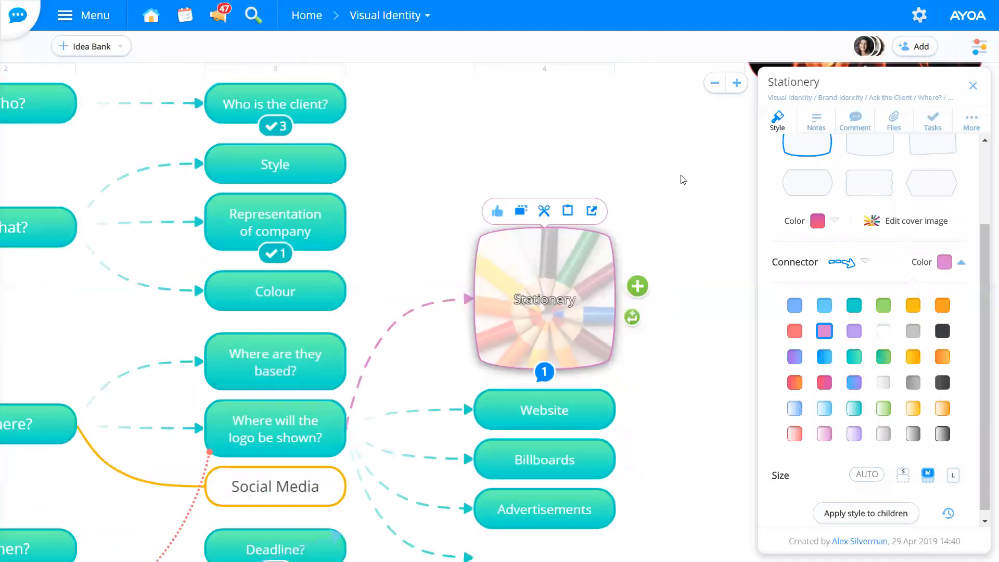
pyautogui.scroll(-4, 627, 282)
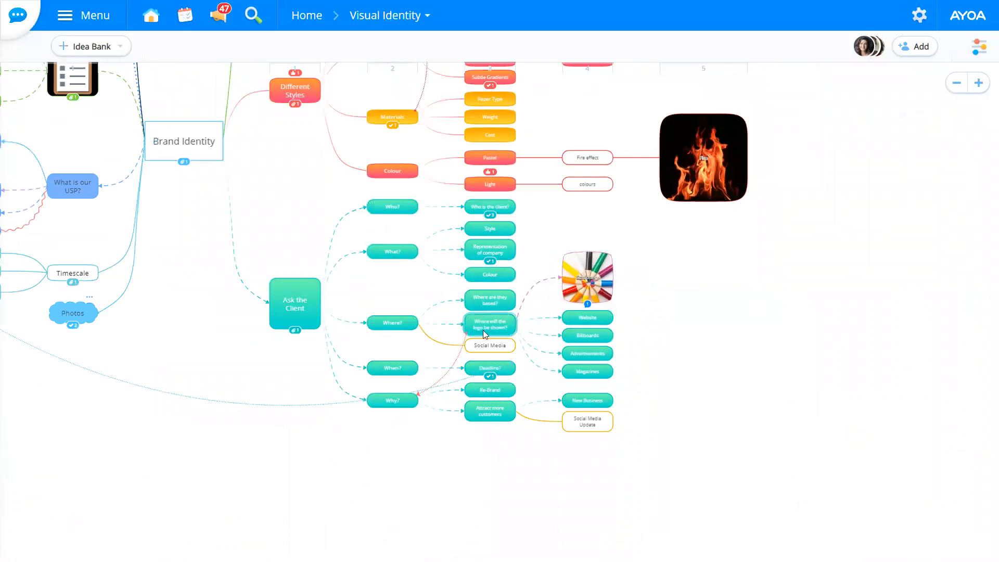
# Give the Stationery branch the orange-to-red gradient color.
pyautogui.scroll(5, 484, 330)
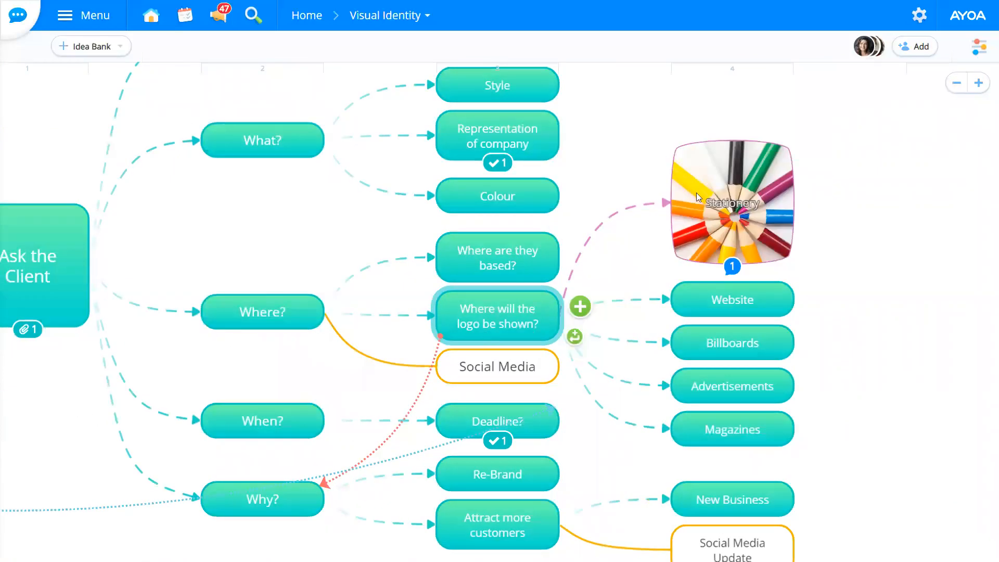
pyautogui.moveTo(860, 317); pyautogui.dragTo(587, 317)
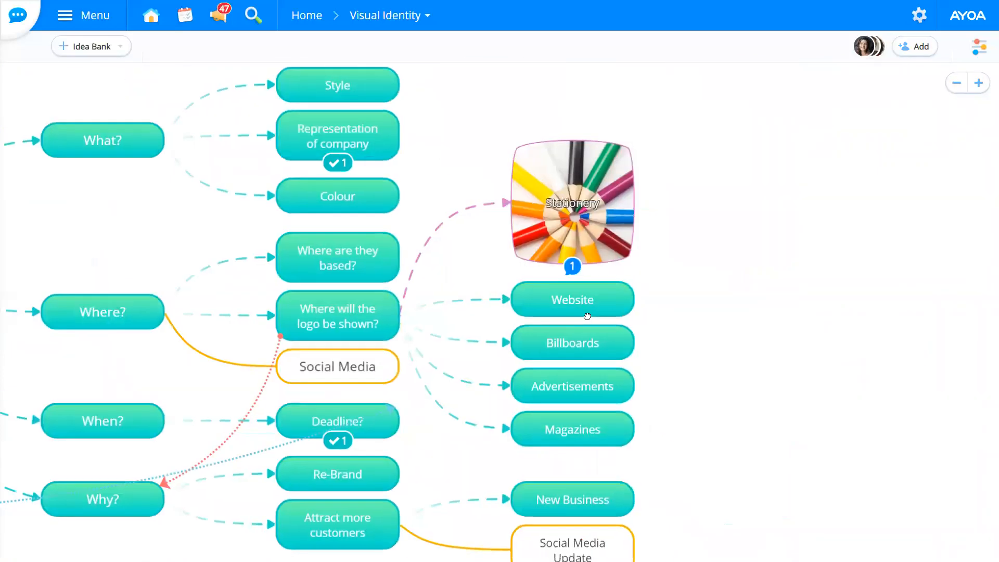
pyautogui.click(590, 195)
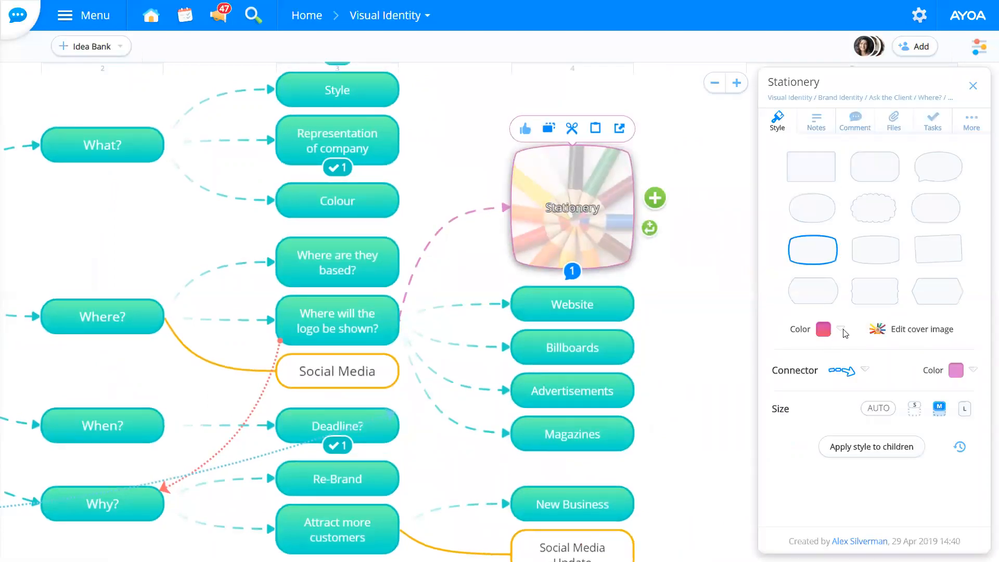
pyautogui.click(838, 331)
pyautogui.click(795, 448)
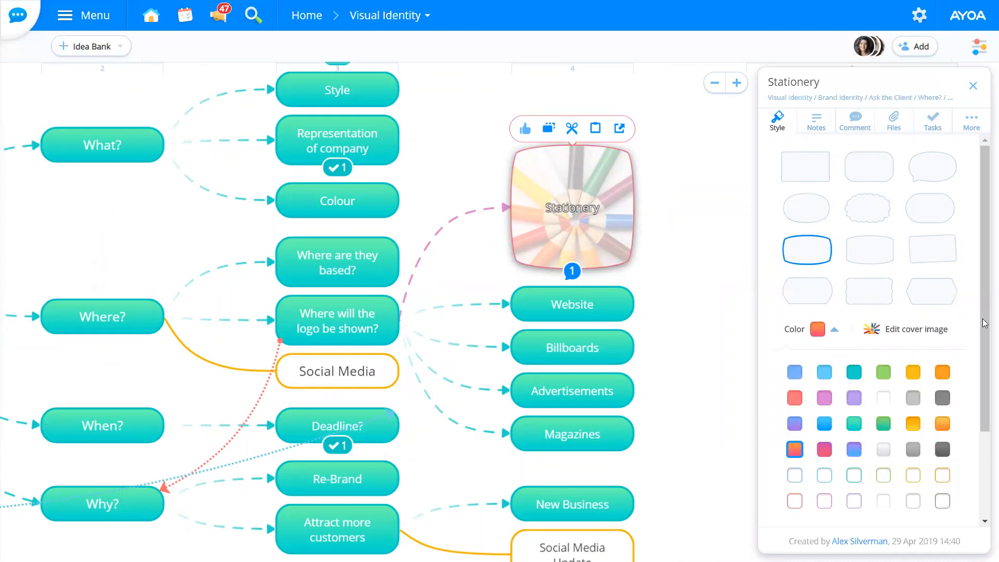
pyautogui.scroll(-2, 964, 391)
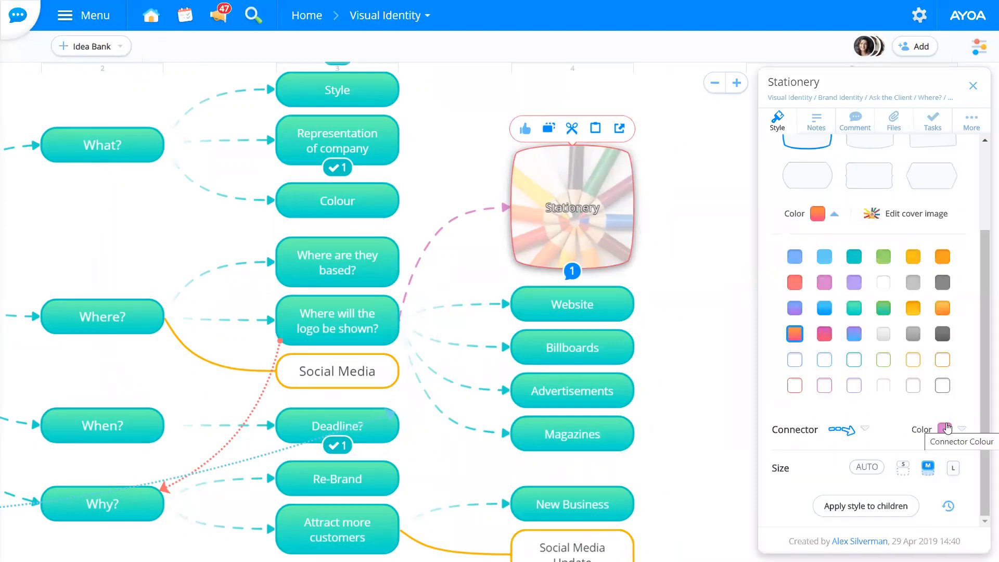
pyautogui.click(683, 285)
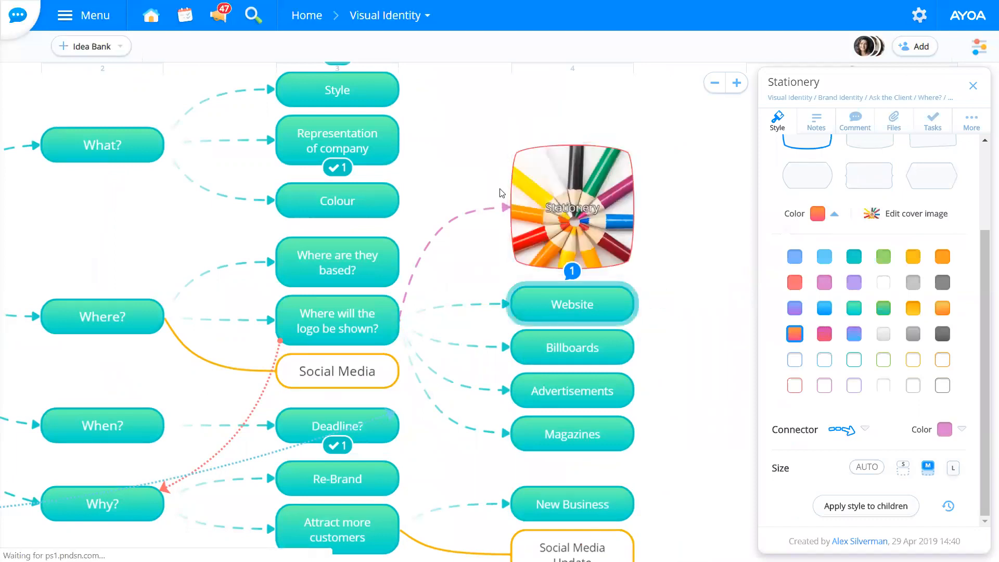
# Change the shape of the Different Styles branch to the speech bubble.
pyautogui.moveTo(471, 202); pyautogui.dragTo(719, 407)
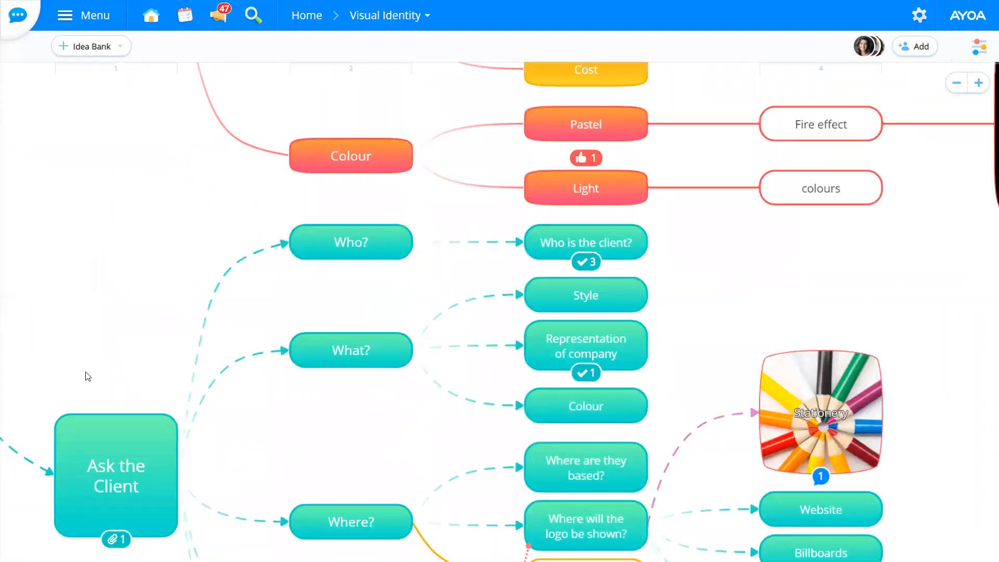
pyautogui.moveTo(395, 293); pyautogui.dragTo(655, 536)
pyautogui.moveTo(286, 240); pyautogui.dragTo(216, 343)
pyautogui.click(325, 301)
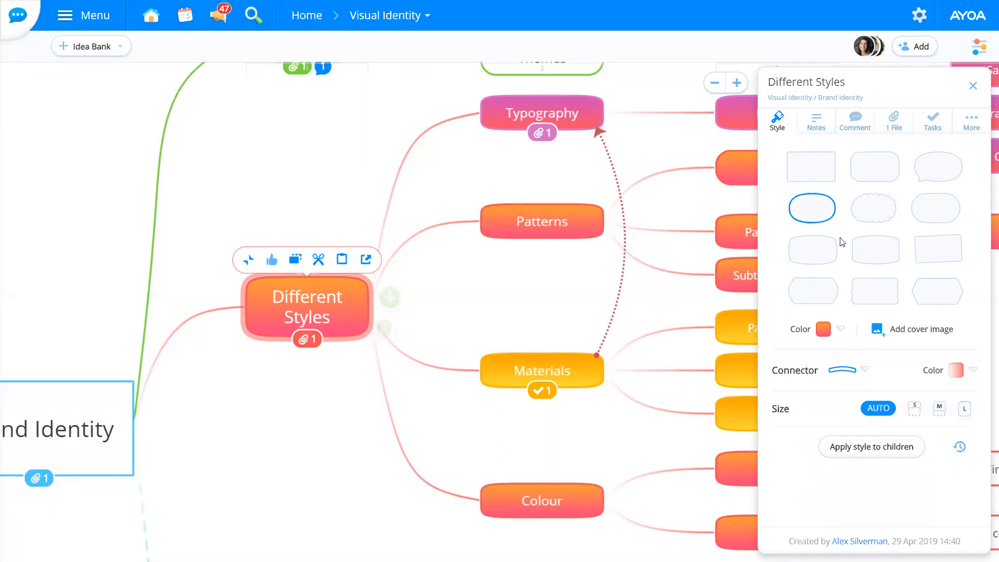
pyautogui.click(935, 211)
pyautogui.click(932, 165)
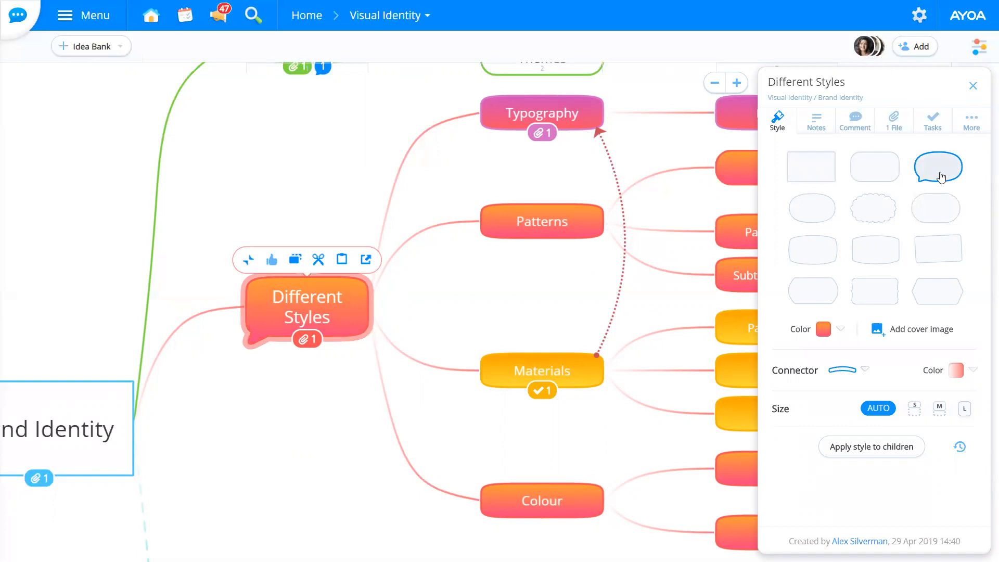
# Give the Different Styles branch the yellow-orange gradient color and the tapered connector style.
pyautogui.click(839, 329)
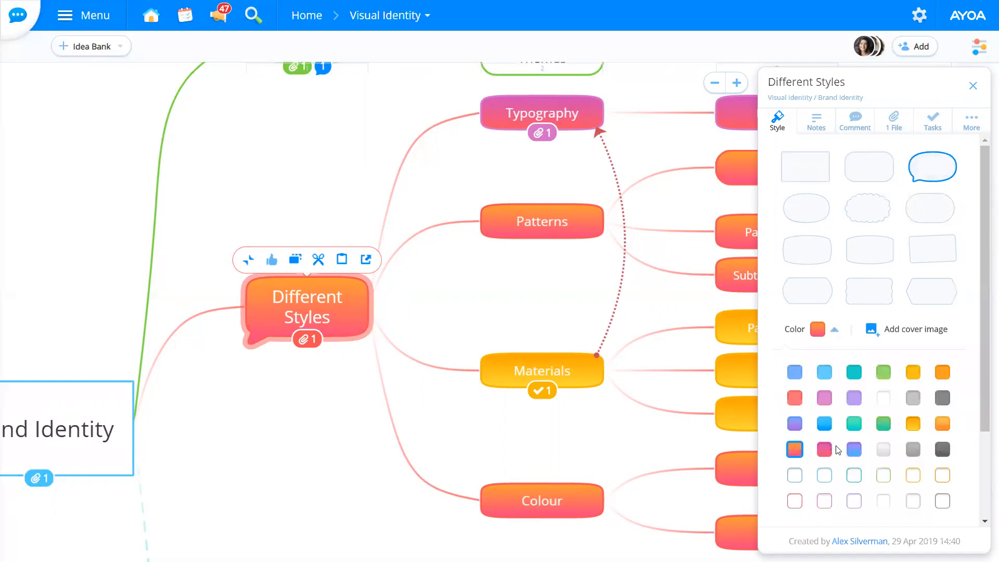
pyautogui.scroll(-2, 874, 452)
pyautogui.scroll(2, 874, 452)
pyautogui.click(914, 424)
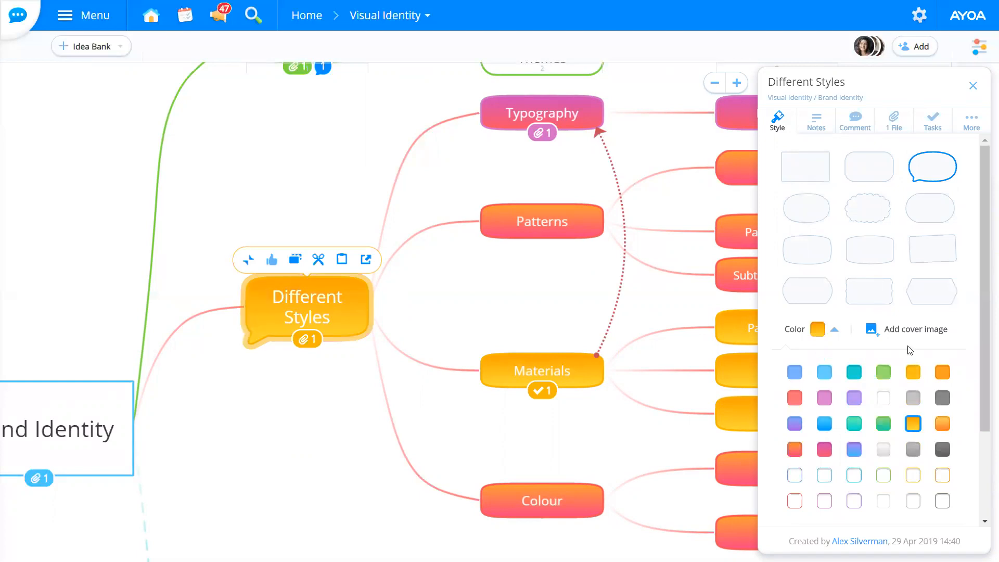
pyautogui.scroll(-3, 978, 370)
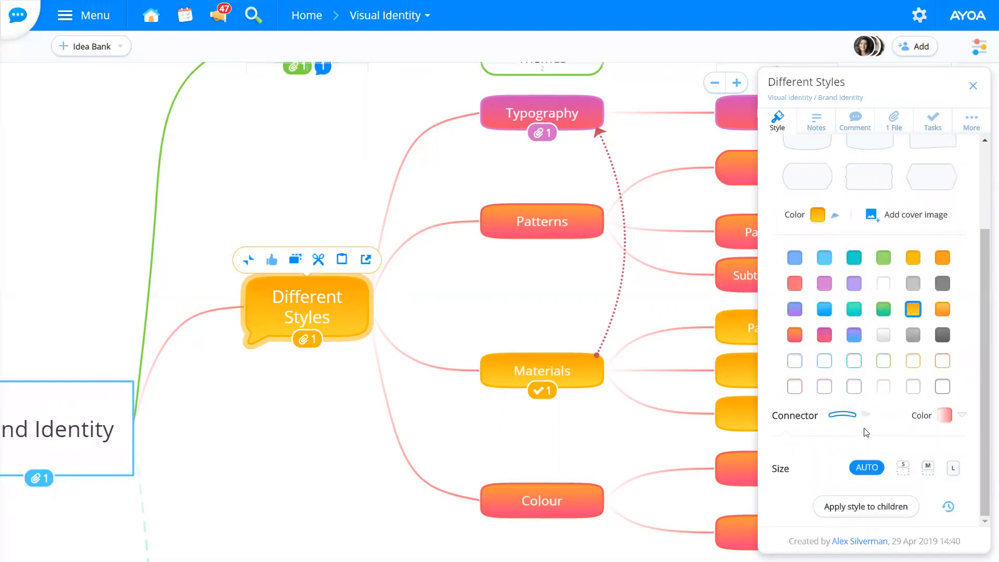
pyautogui.click(865, 431)
pyautogui.click(868, 419)
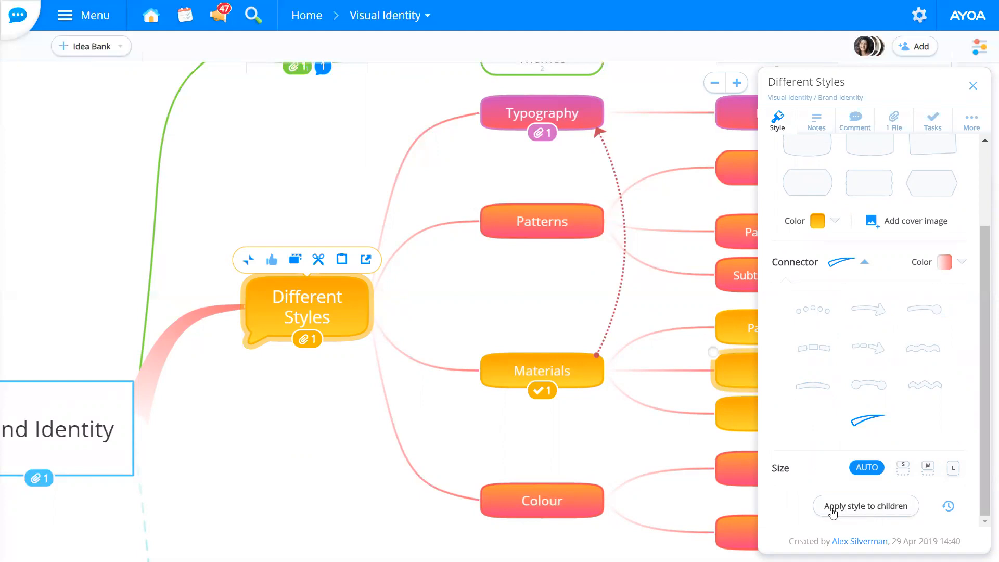
# Apply the style of the Different Styles branch to its children, and look over the restyled branches.
pyautogui.click(850, 512)
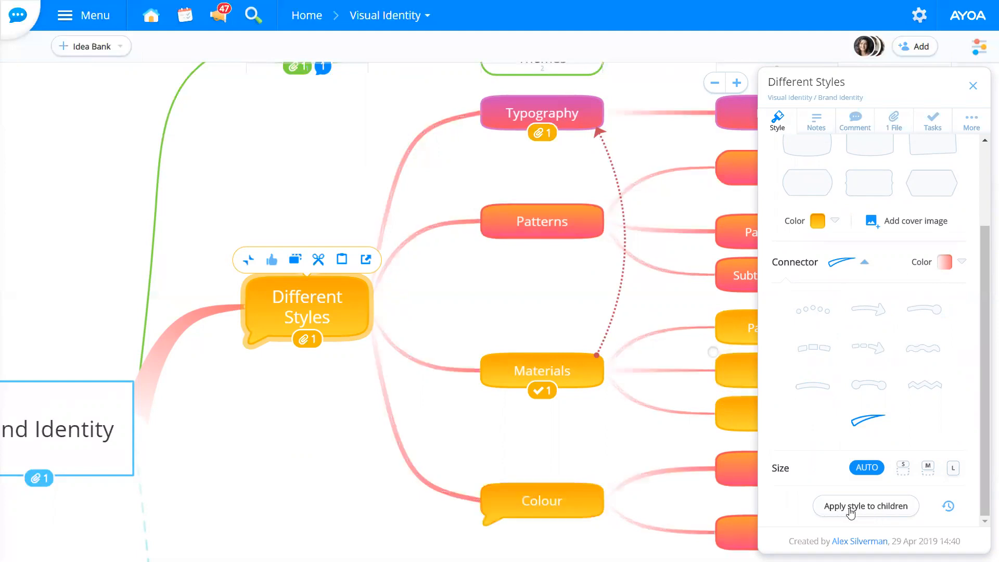
pyautogui.click(482, 374)
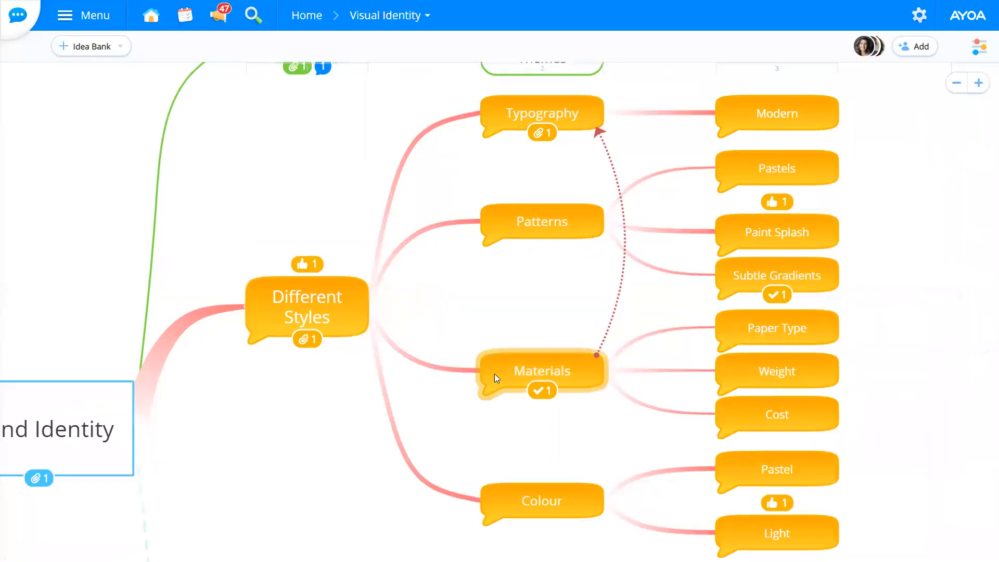
pyautogui.scroll(-5, 494, 374)
pyautogui.moveTo(707, 363); pyautogui.dragTo(576, 339)
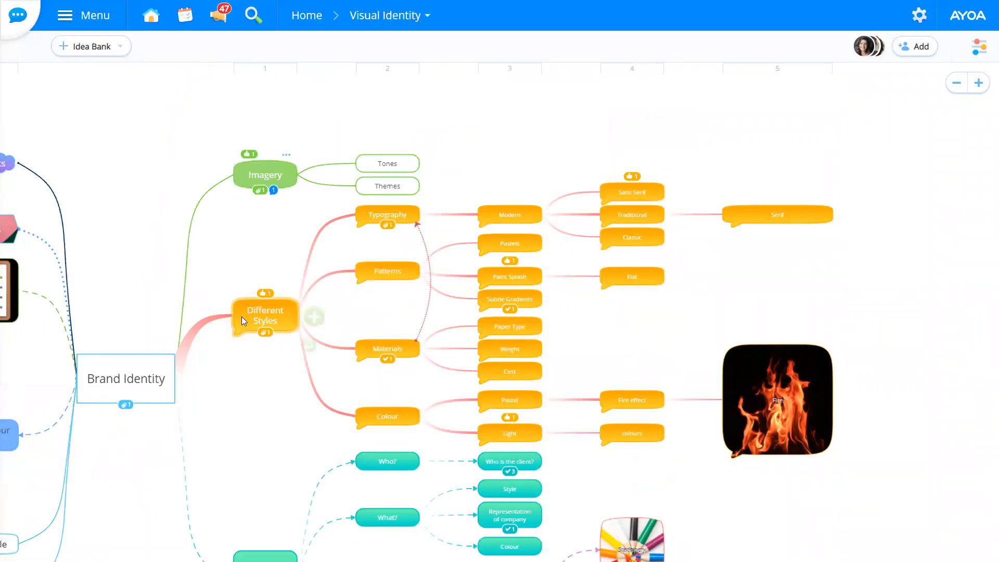
pyautogui.scroll(5, 435, 366)
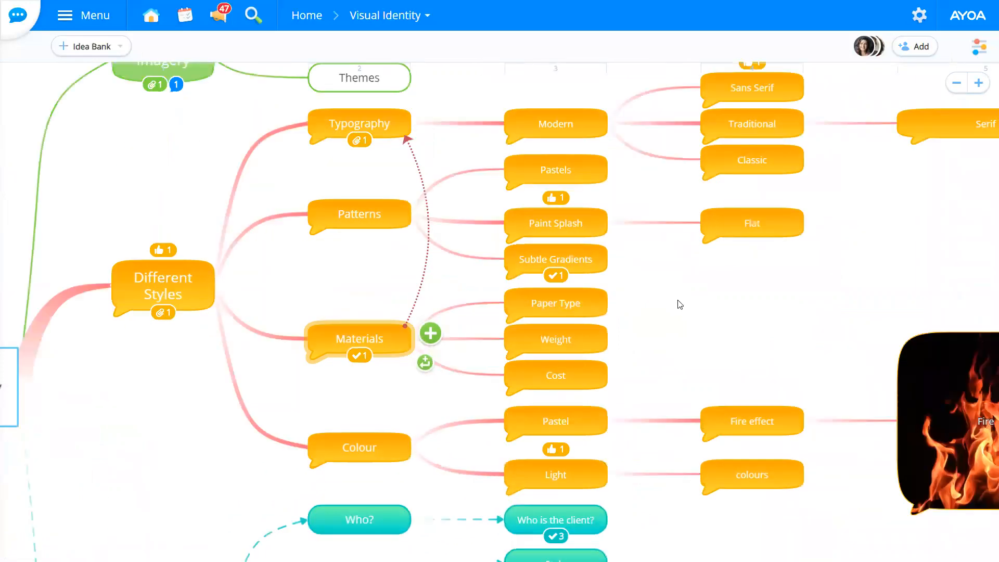
pyautogui.moveTo(515, 90); pyautogui.dragTo(513, 84)
pyautogui.moveTo(648, 289); pyautogui.dragTo(653, 468)
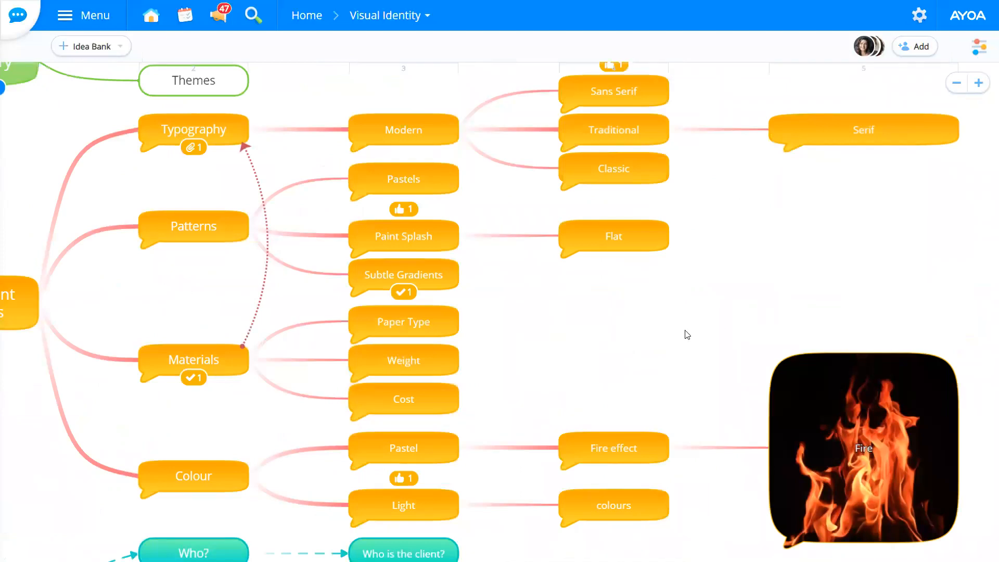
# Show the files attached to the Different Styles branch, and open its tasks.
pyautogui.moveTo(988, 272); pyautogui.dragTo(989, 265)
pyautogui.moveTo(478, 387); pyautogui.dragTo(878, 371)
pyautogui.click(388, 285)
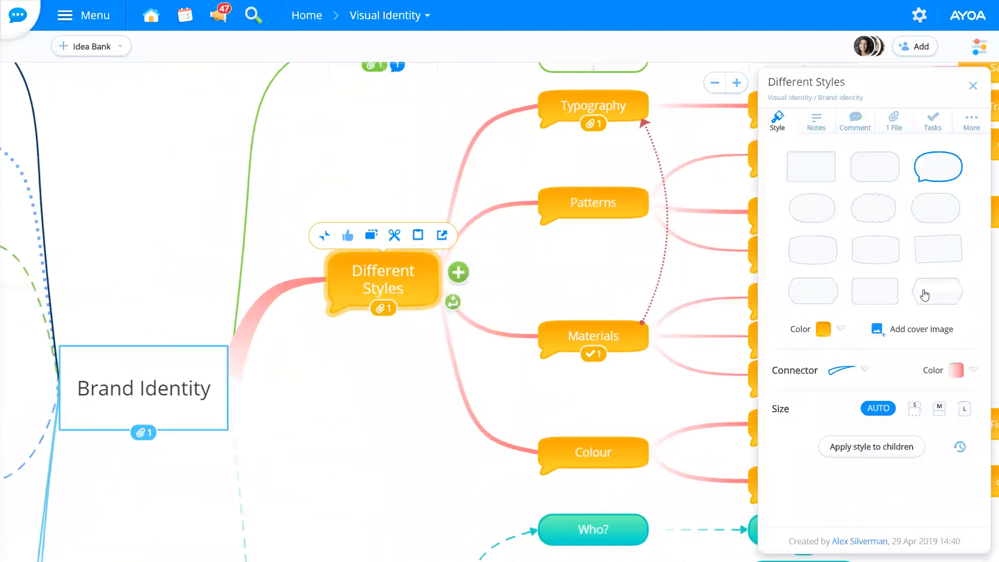
pyautogui.click(900, 126)
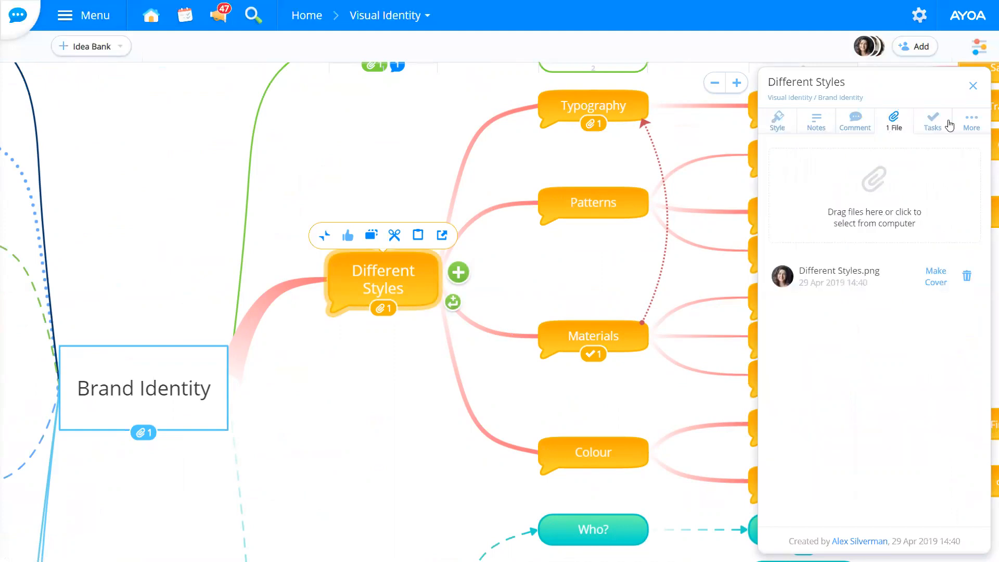
pyautogui.click(932, 124)
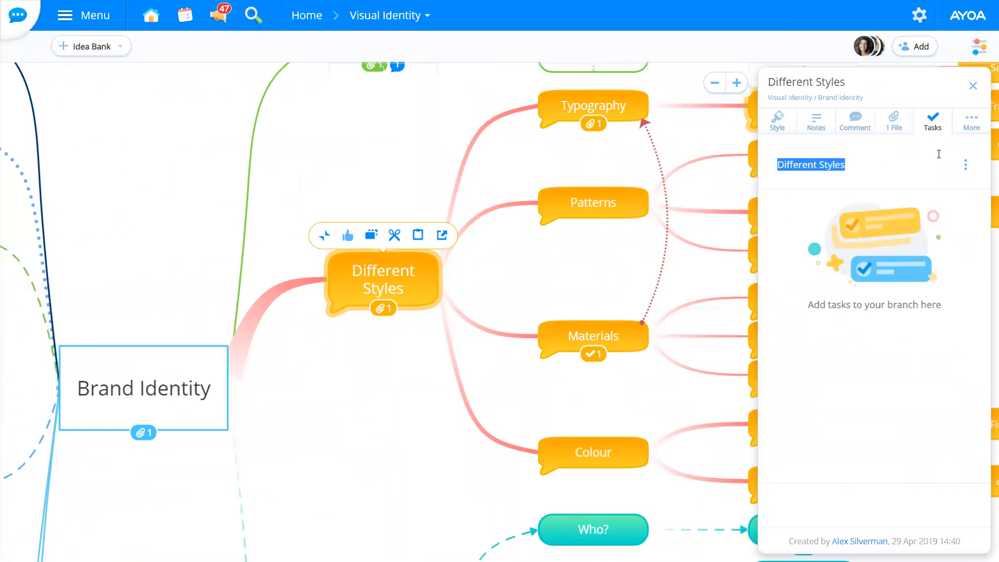
# Start a new task named Different Styles for the Different Styles branch and assign it to Myself.
pyautogui.click(879, 166)
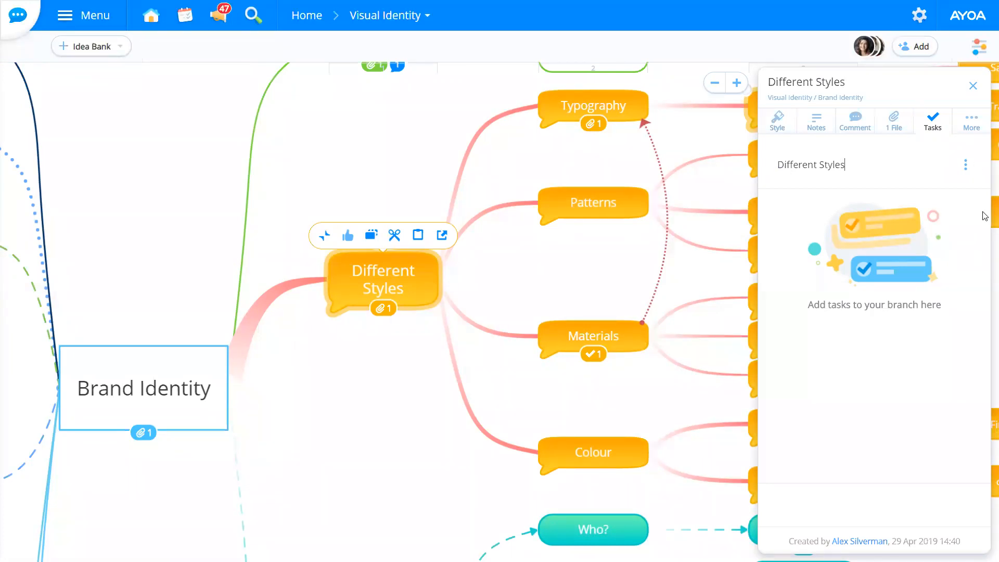
pyautogui.click(966, 167)
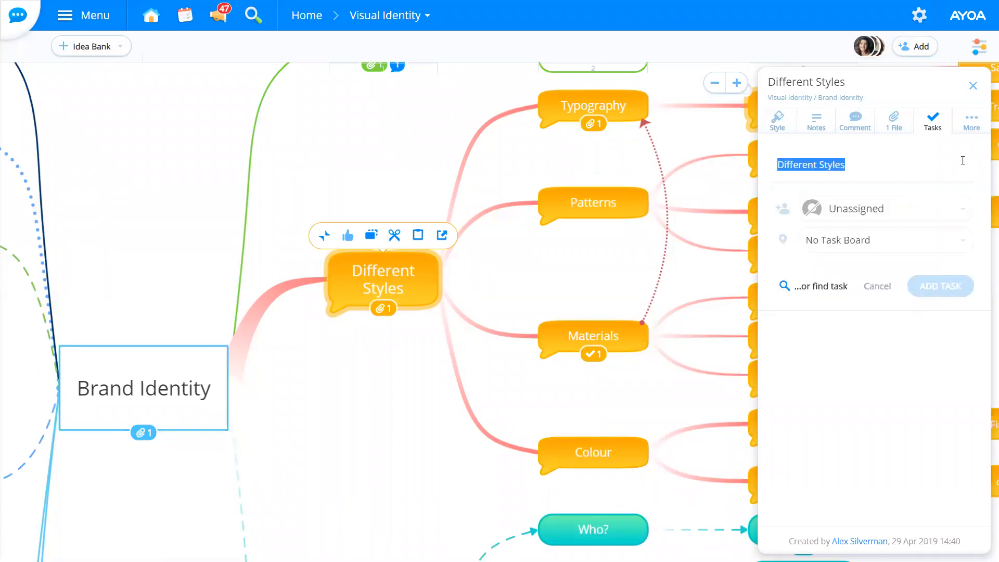
pyautogui.click(866, 211)
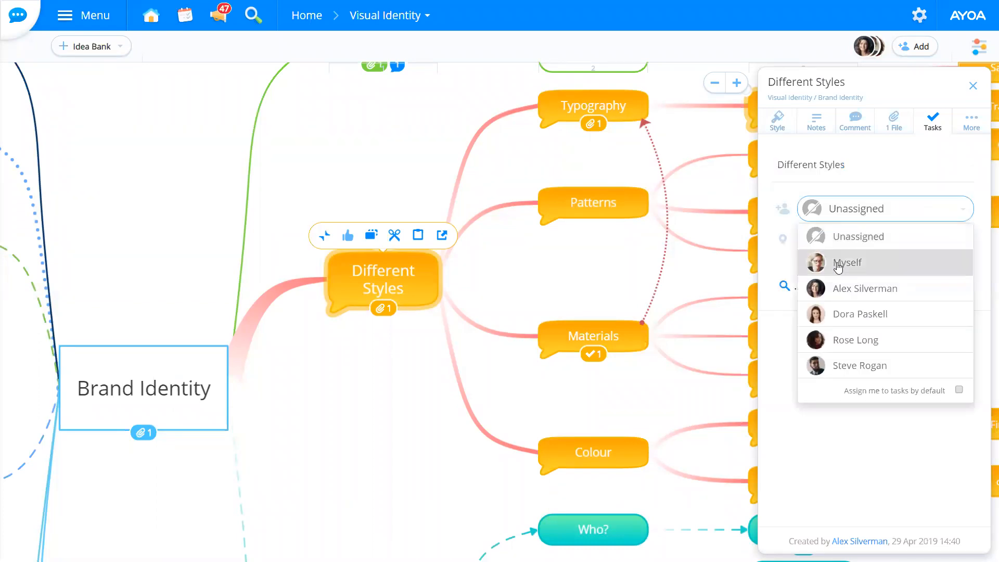
pyautogui.click(864, 262)
pyautogui.click(867, 241)
pyautogui.click(808, 235)
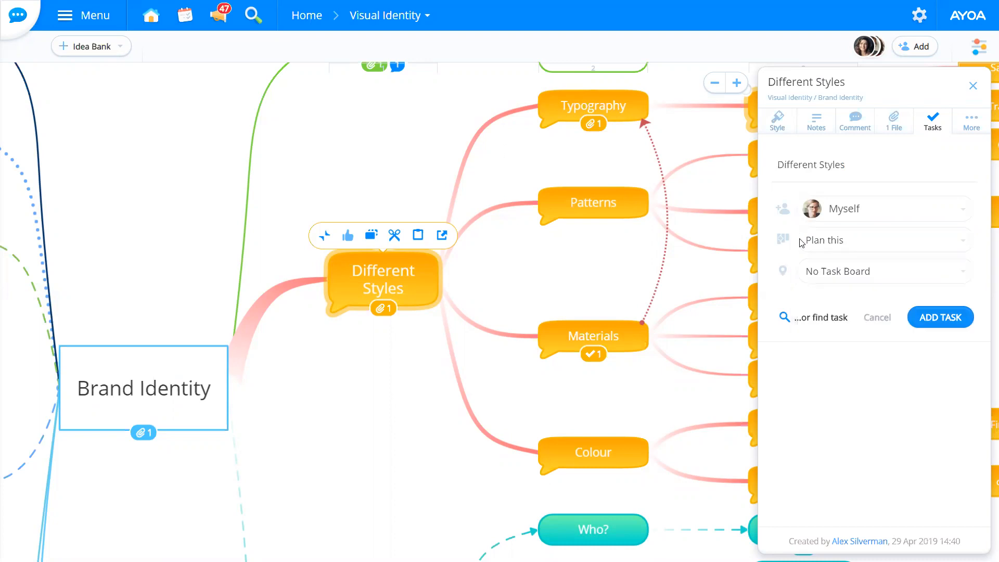
# Place the task on the Marketing Campaign - Spring 2020 board in the To-do category and add it to the branch.
pyautogui.click(828, 272)
pyautogui.scroll(-10, 902, 358)
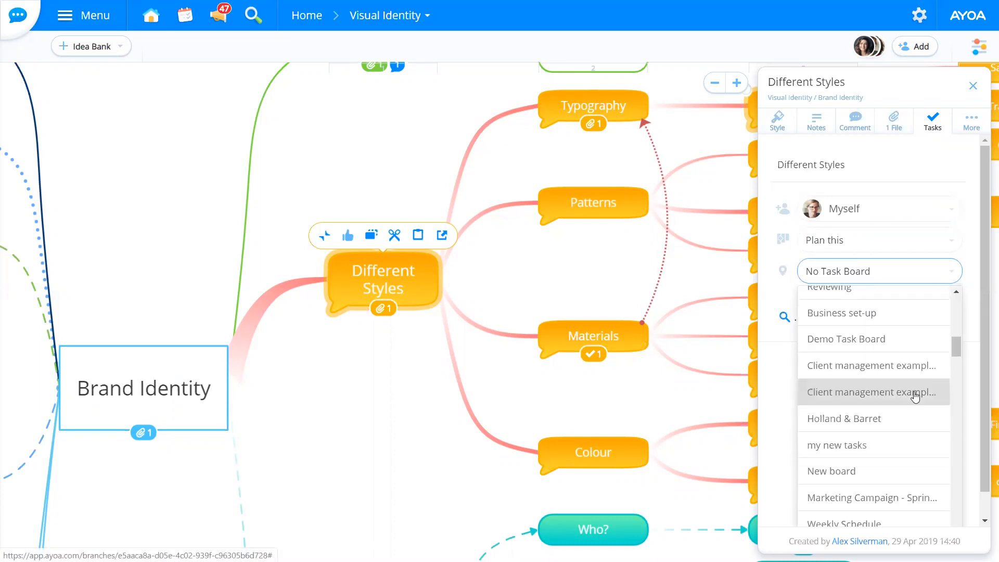
pyautogui.scroll(-3, 915, 392)
pyautogui.click(914, 361)
pyautogui.click(859, 307)
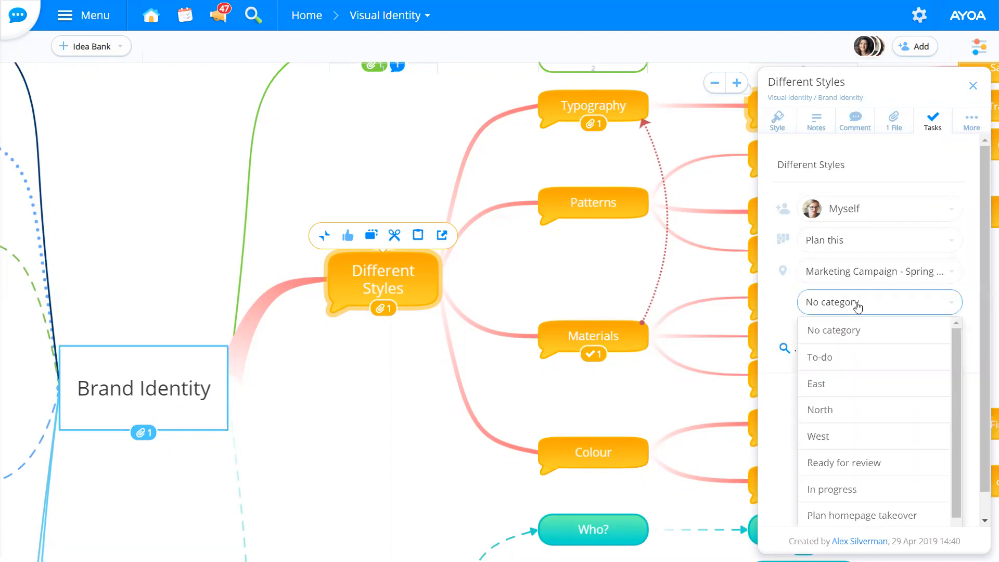
pyautogui.click(833, 359)
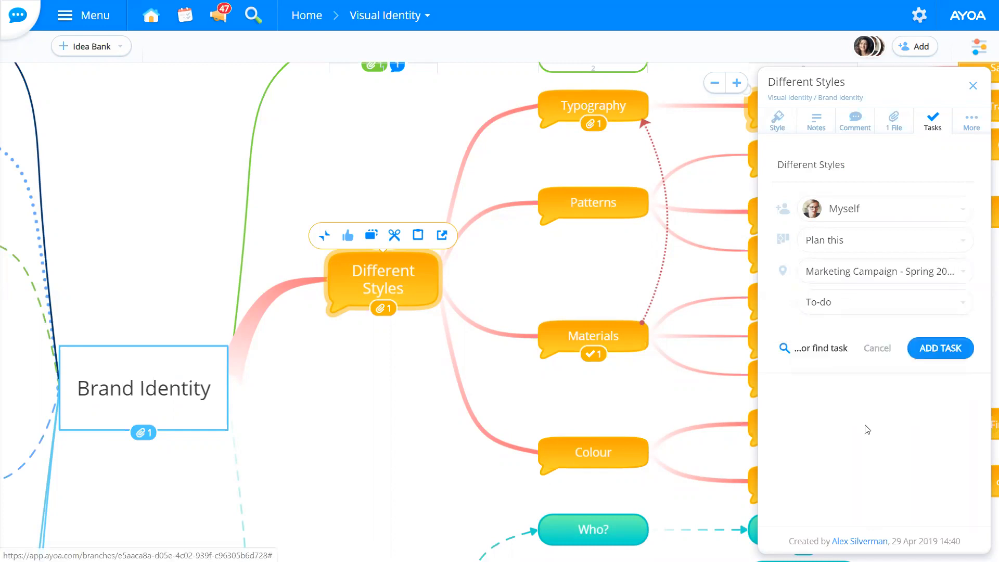
pyautogui.click(933, 356)
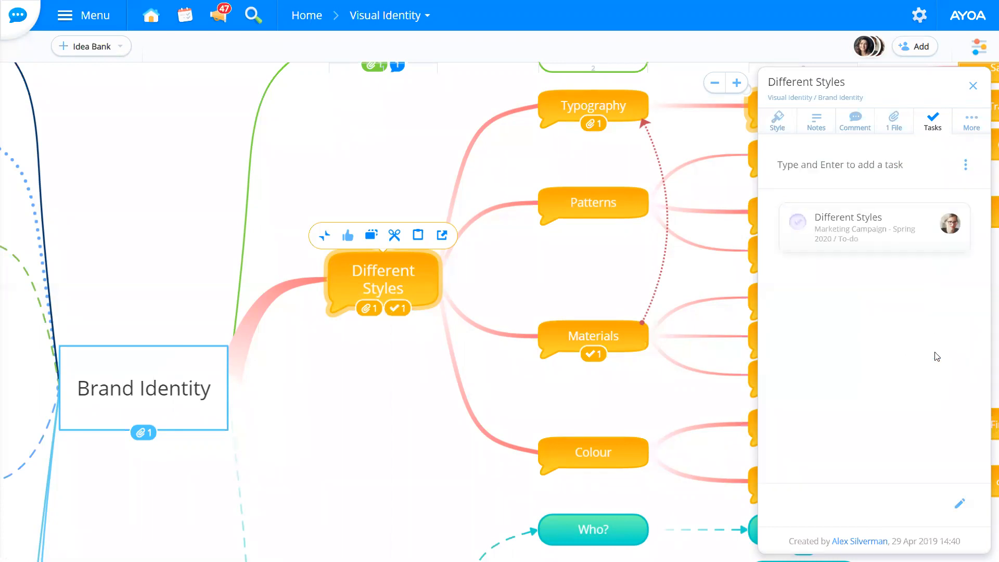
# Examine the Different Styles branch's new task and its info, and follow its task location to the Marketing Campaign - Spring 2020 board.
pyautogui.click(837, 230)
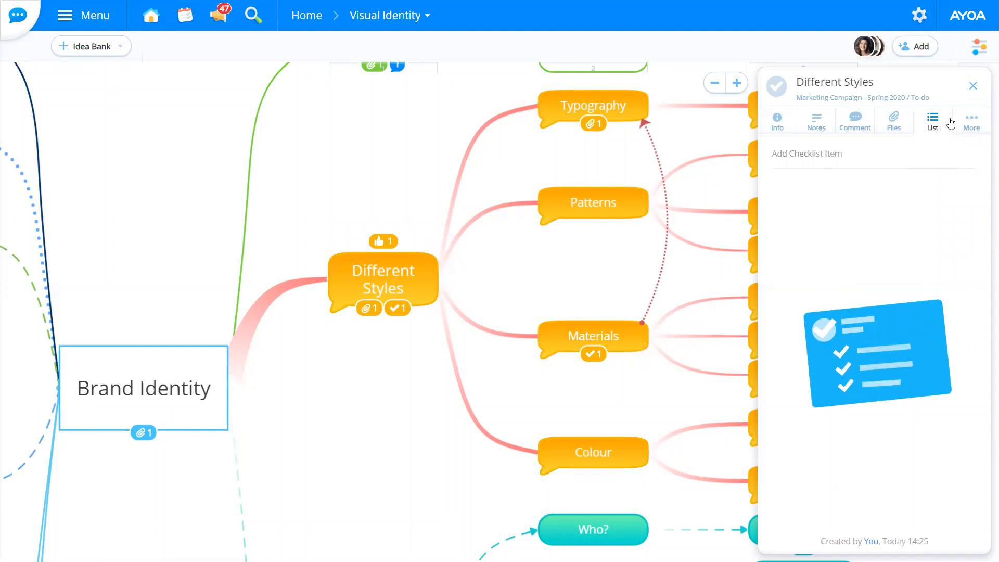
pyautogui.click(972, 87)
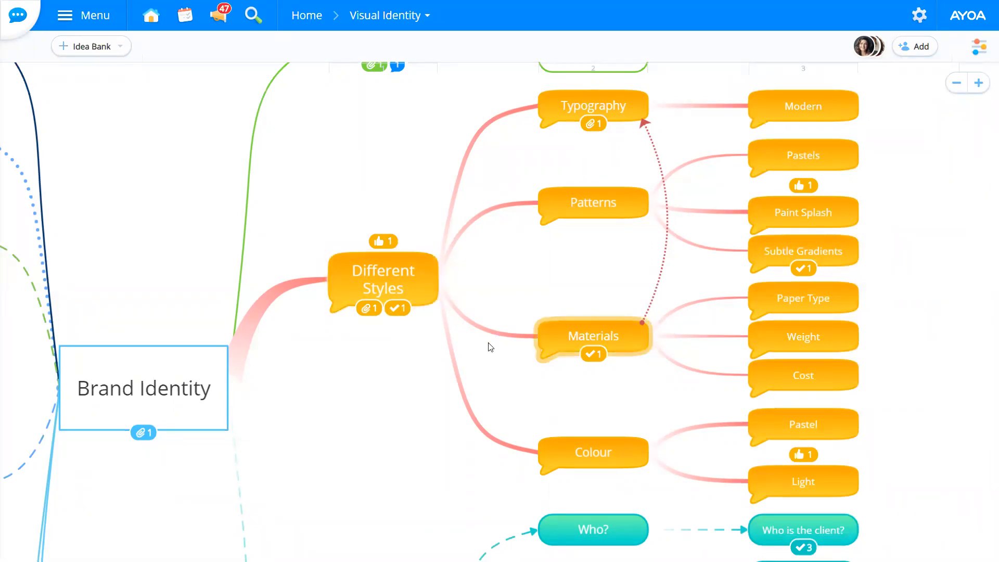
pyautogui.click(399, 310)
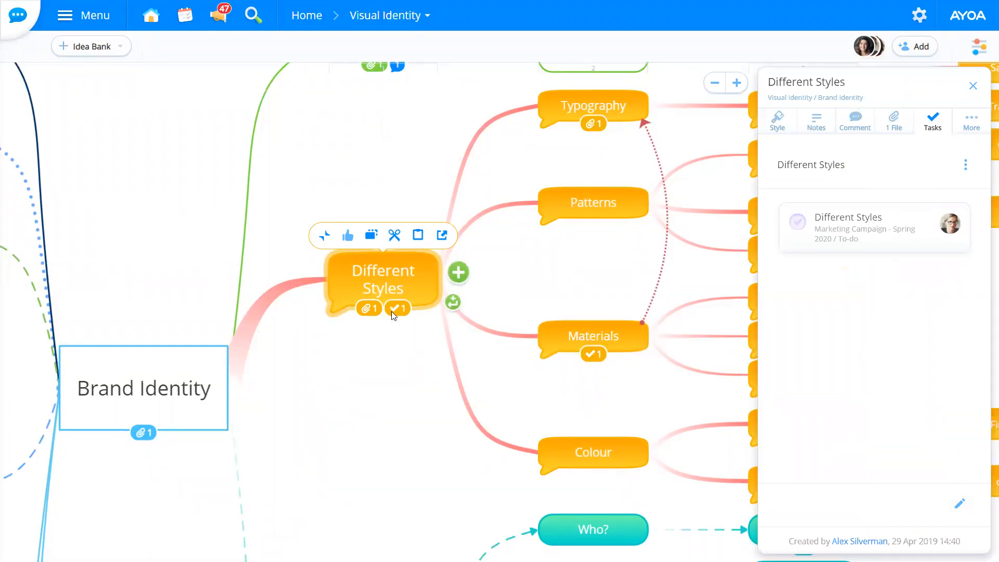
pyautogui.click(862, 235)
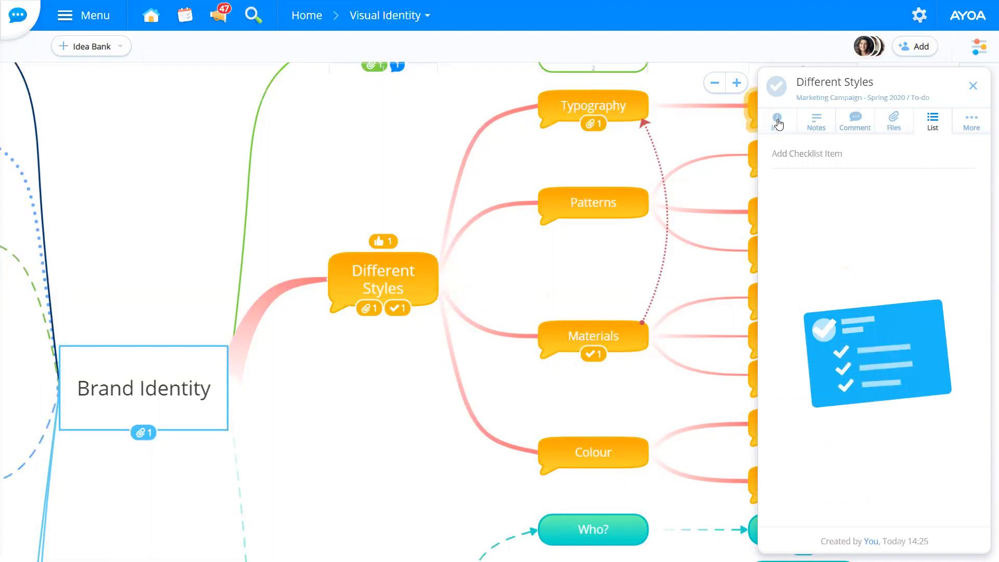
pyautogui.click(778, 120)
pyautogui.scroll(-2, 781, 348)
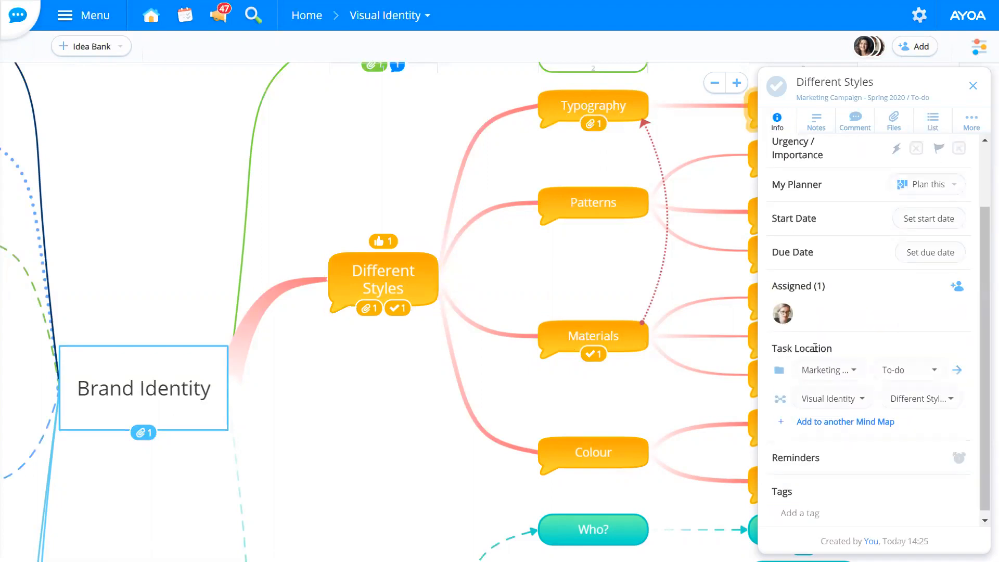
pyautogui.click(958, 366)
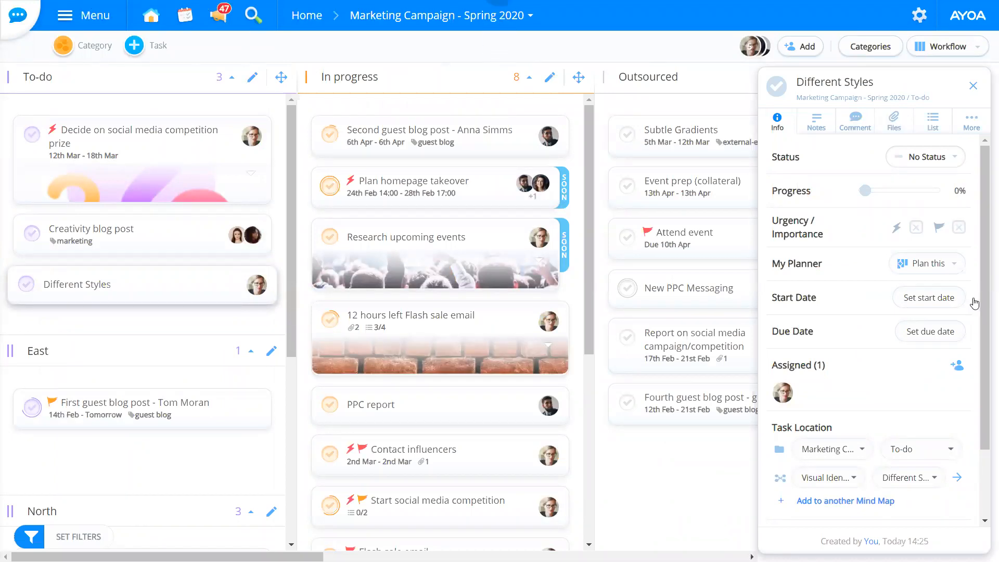
# Leave full-screen view and go back from the task board to the Different Styles branch in the Visual Identity mind map.
pyautogui.scroll(-2, 879, 410)
pyautogui.scroll(2, 878, 410)
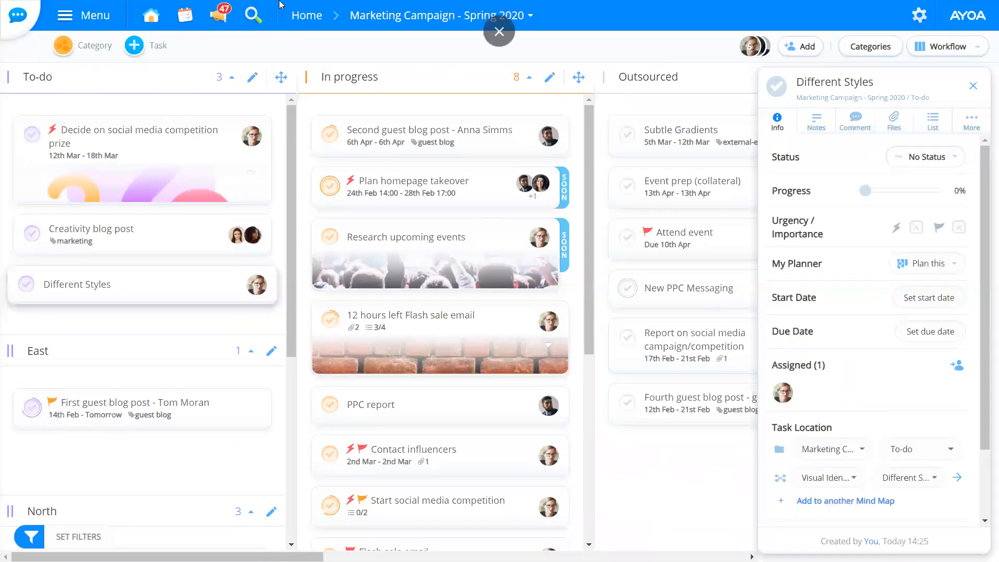
pyautogui.click(497, 48)
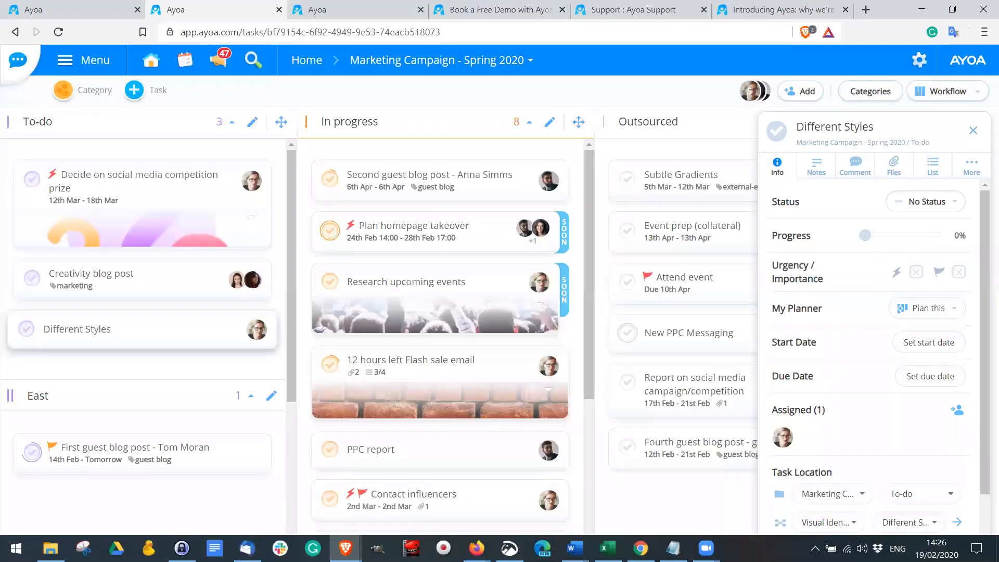
pyautogui.click(15, 34)
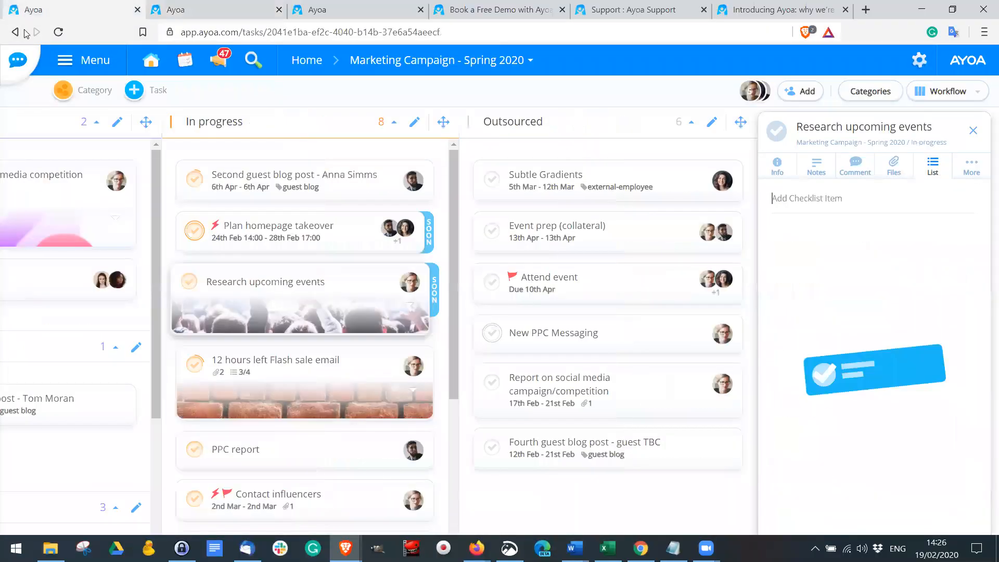
pyautogui.click(15, 34)
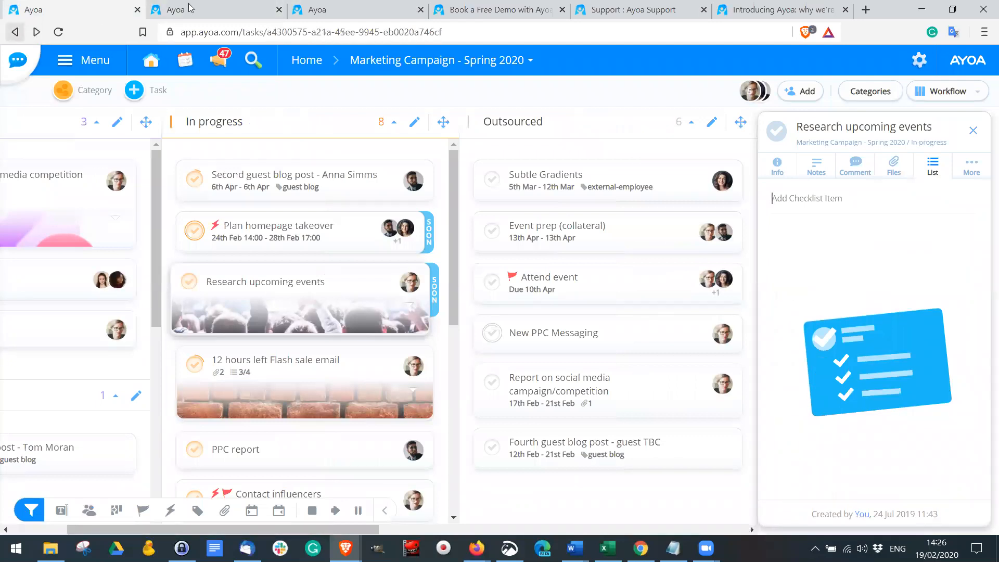
pyautogui.click(15, 32)
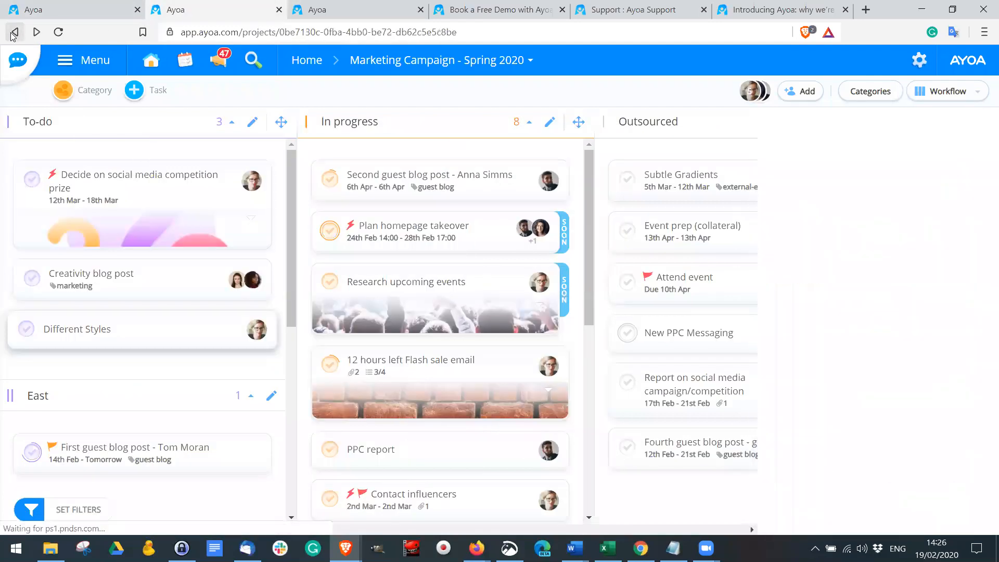
pyautogui.click(15, 32)
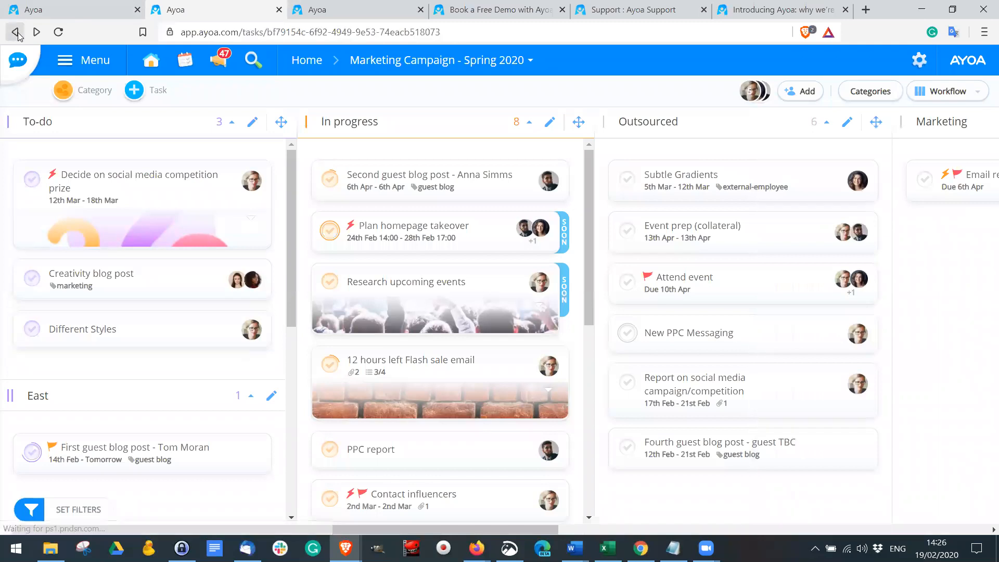
pyautogui.click(15, 32)
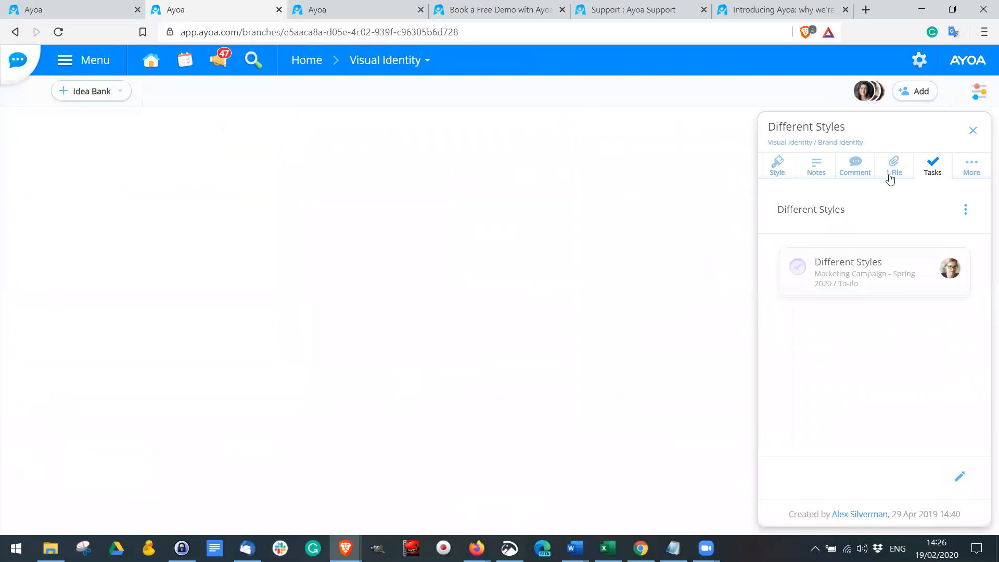
# Copy the link of the Different Styles branch and share it in the chat with the first starred contact.
pyautogui.click(977, 175)
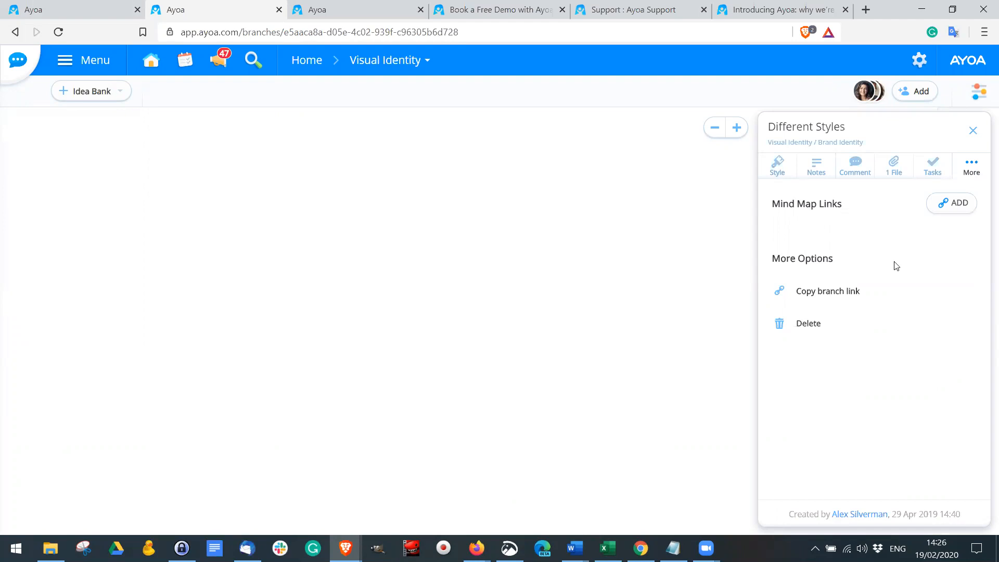
pyautogui.click(847, 295)
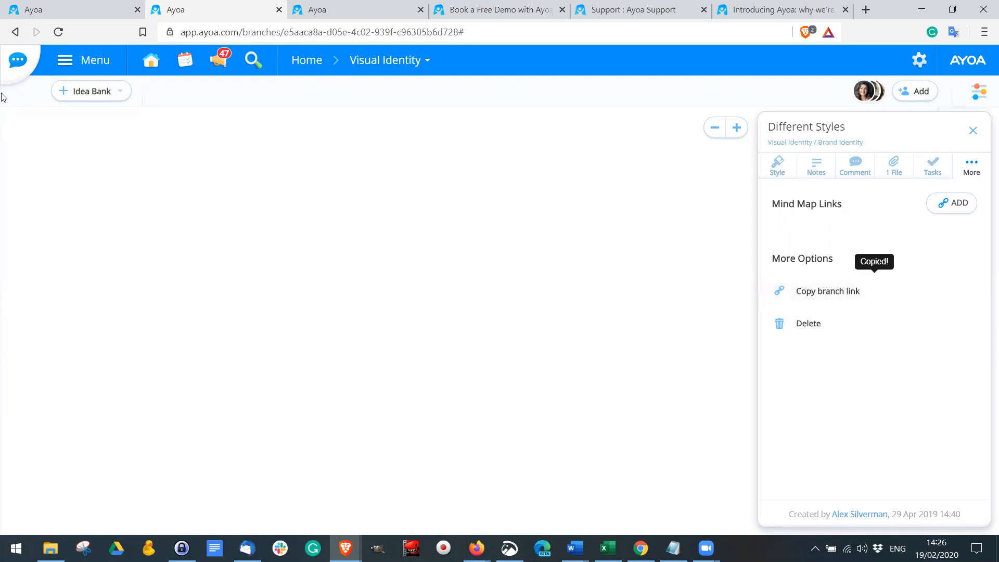
pyautogui.click(27, 69)
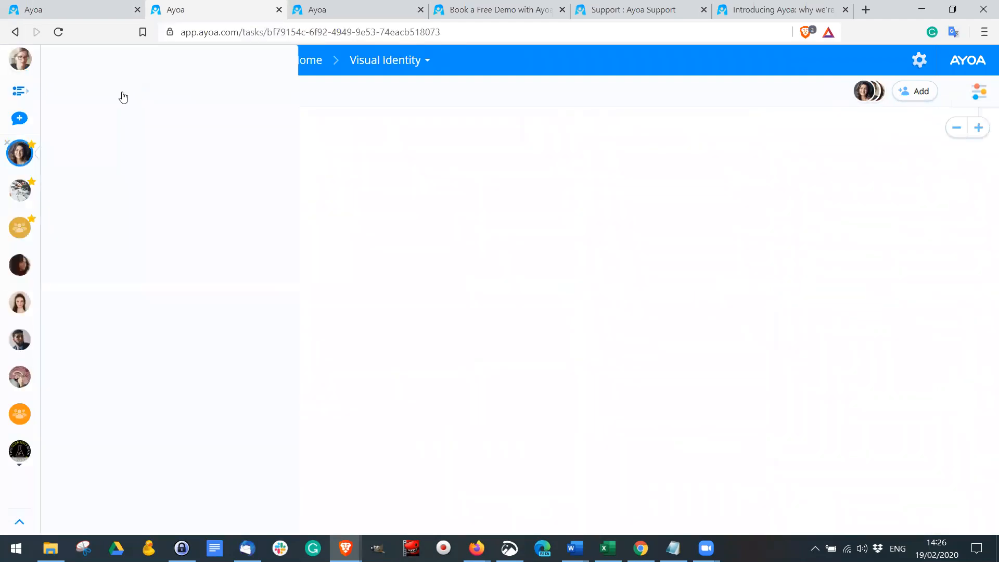
pyautogui.rightClick(95, 491)
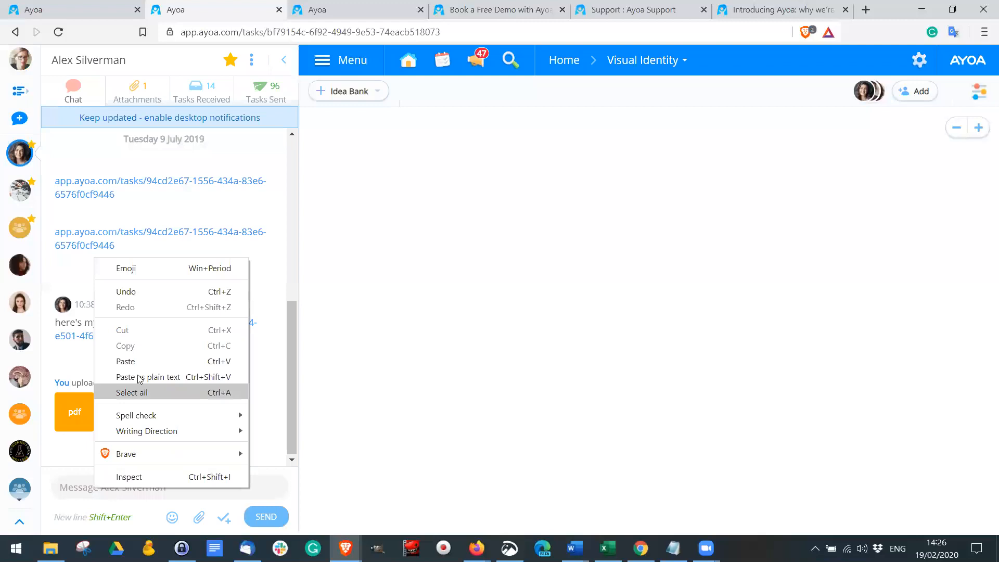
pyautogui.click(142, 373)
pyautogui.click(271, 516)
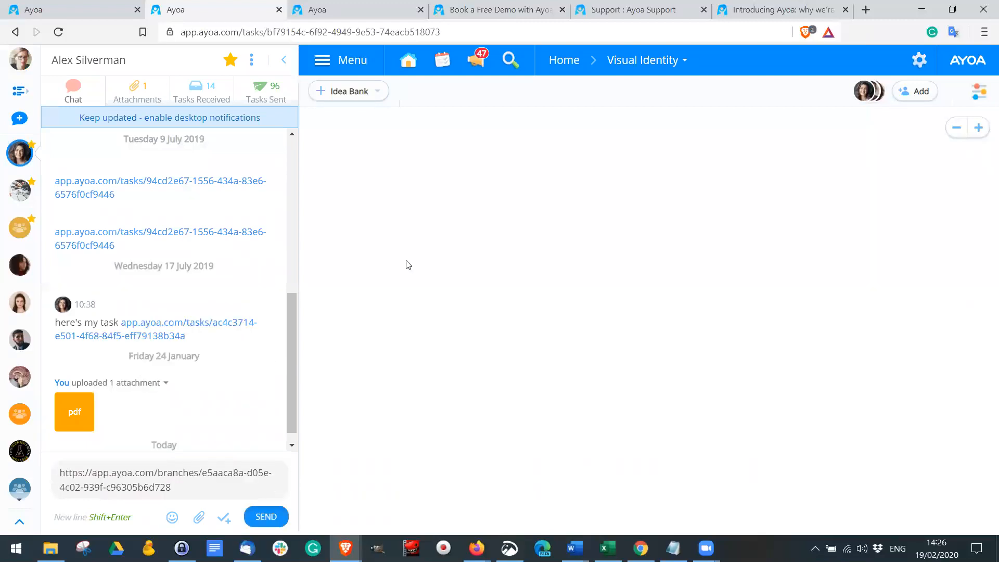
# Close the chat and reopen the Visual Identity mind map from the home page.
pyautogui.click(284, 59)
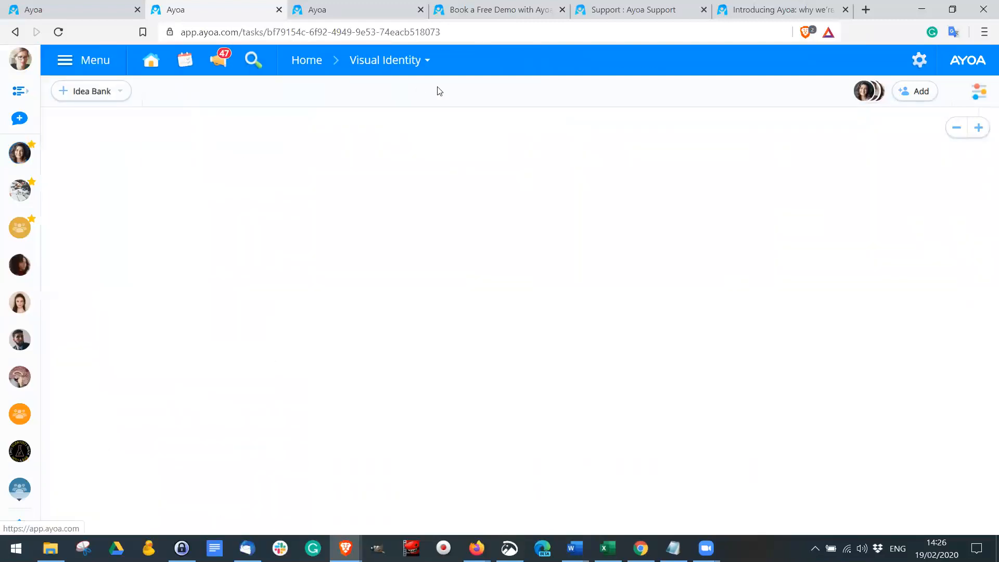
pyautogui.click(321, 67)
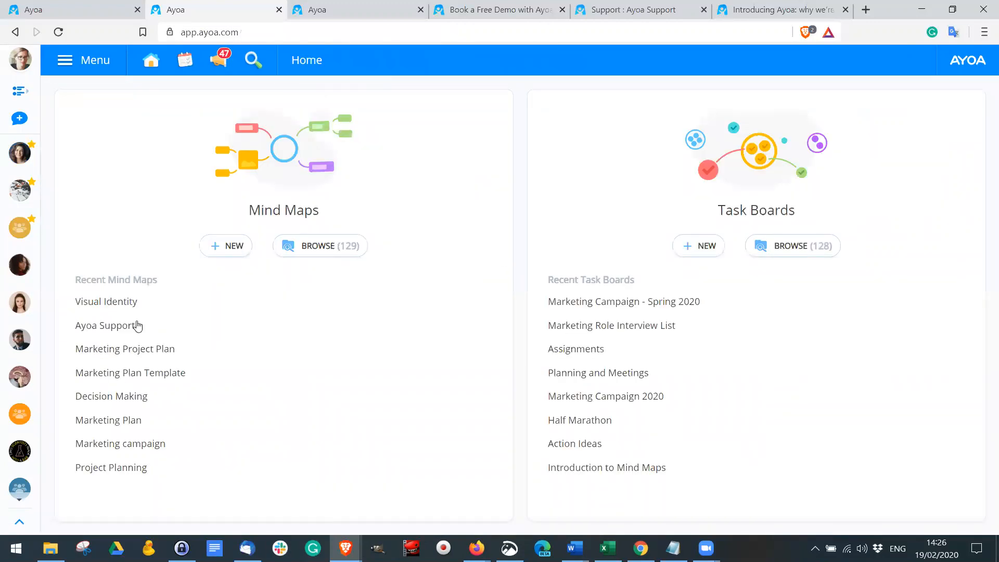
pyautogui.click(114, 303)
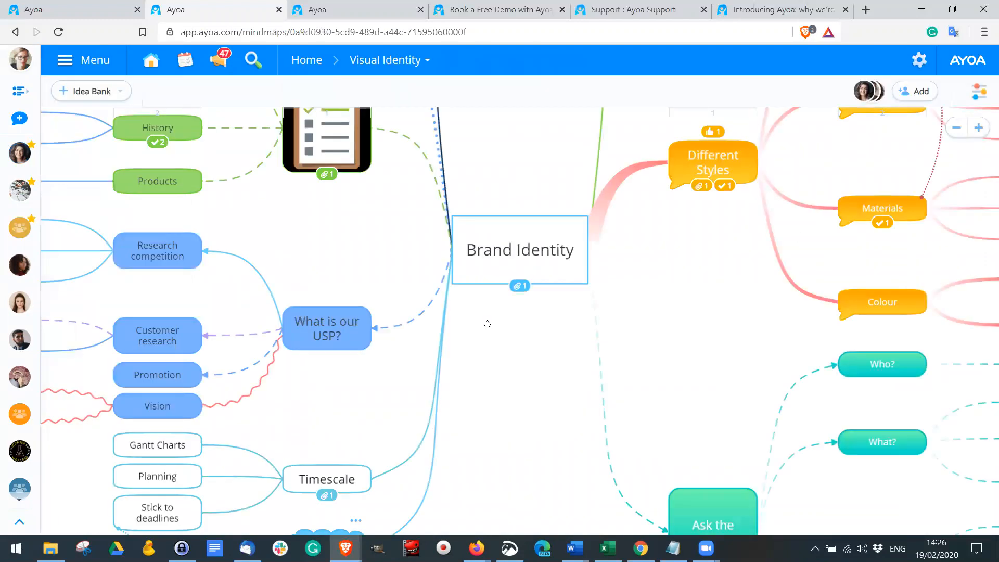
pyautogui.moveTo(488, 323); pyautogui.dragTo(272, 316)
pyautogui.moveTo(985, 214); pyautogui.dragTo(568, 207)
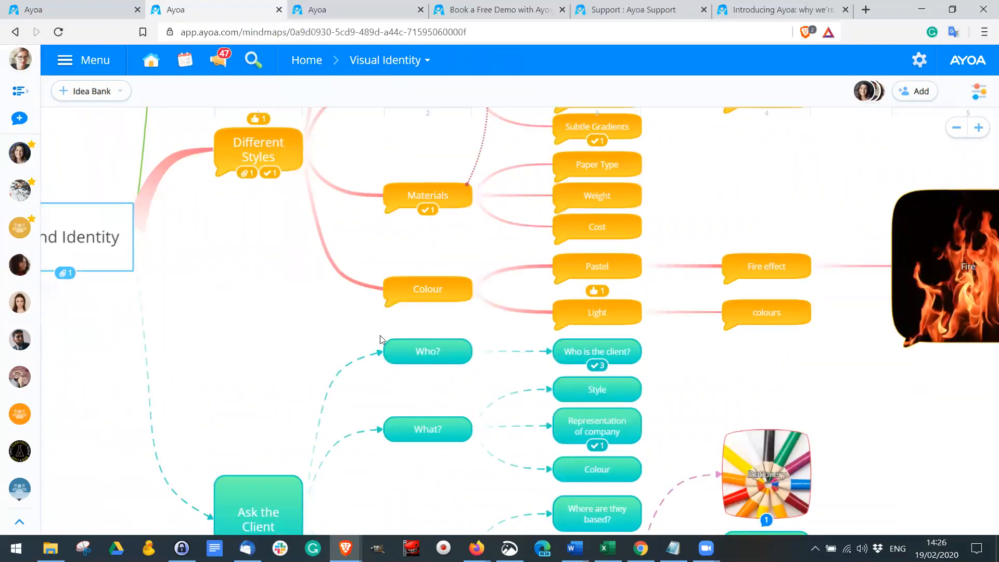
# Look through the notes, style, files, tasks and further options of the Colour branch, and close its details.
pyautogui.click(422, 283)
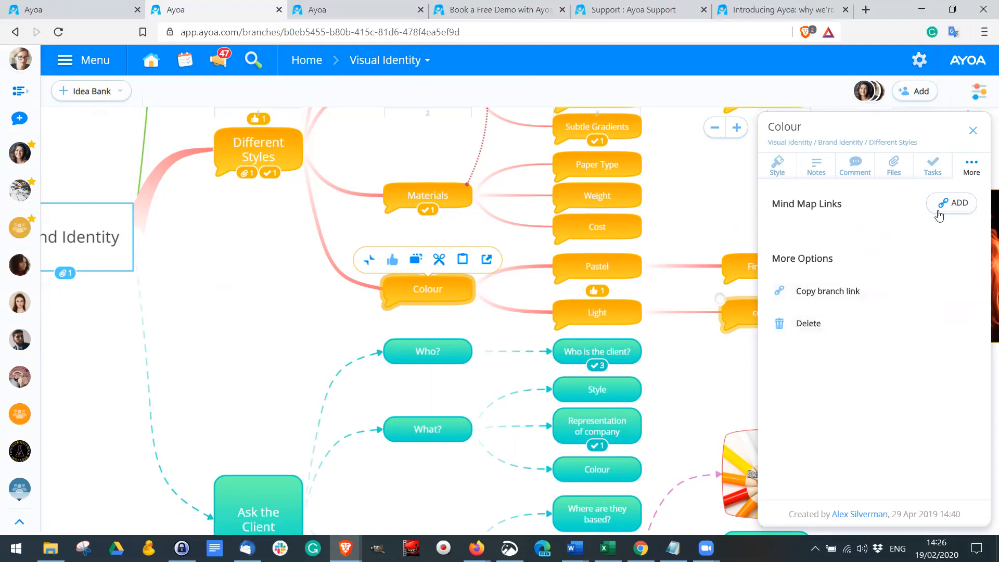
pyautogui.click(816, 165)
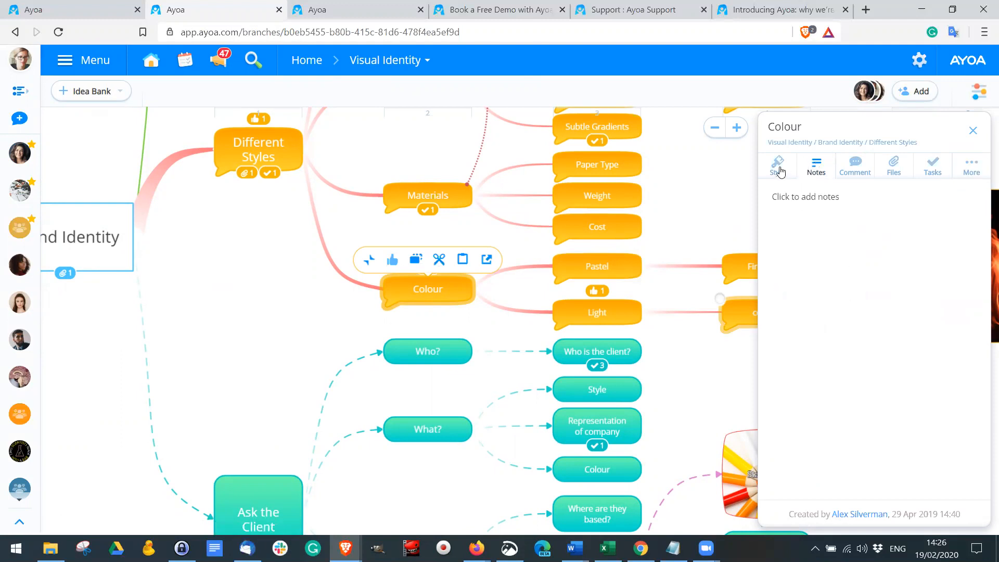
pyautogui.click(778, 165)
pyautogui.click(894, 165)
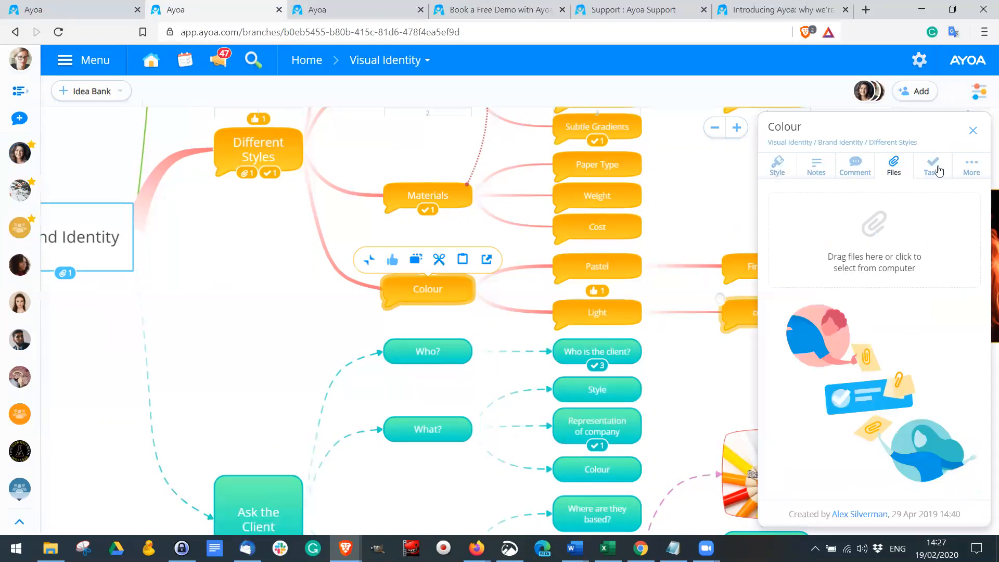
pyautogui.click(933, 166)
pyautogui.click(971, 166)
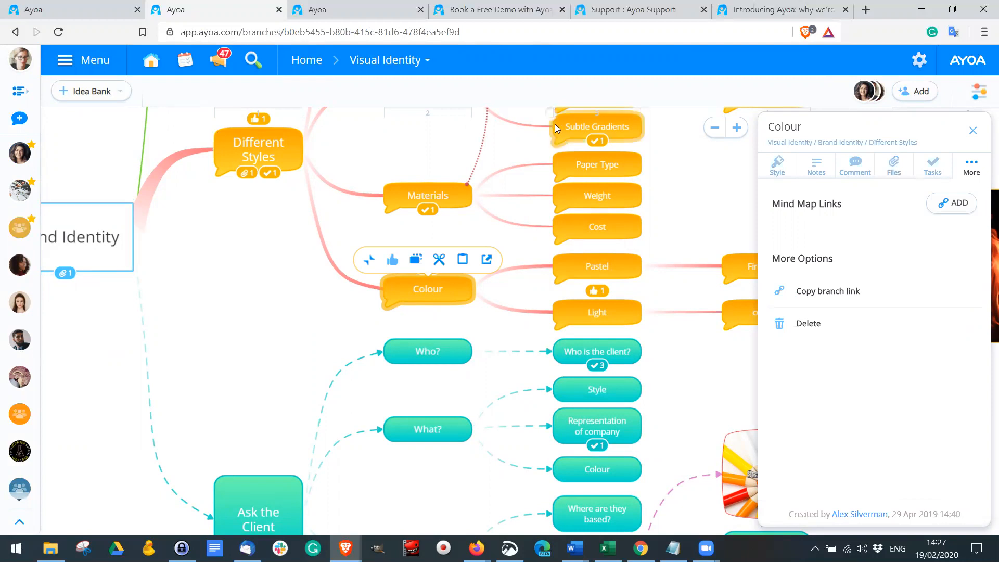
pyautogui.click(436, 135)
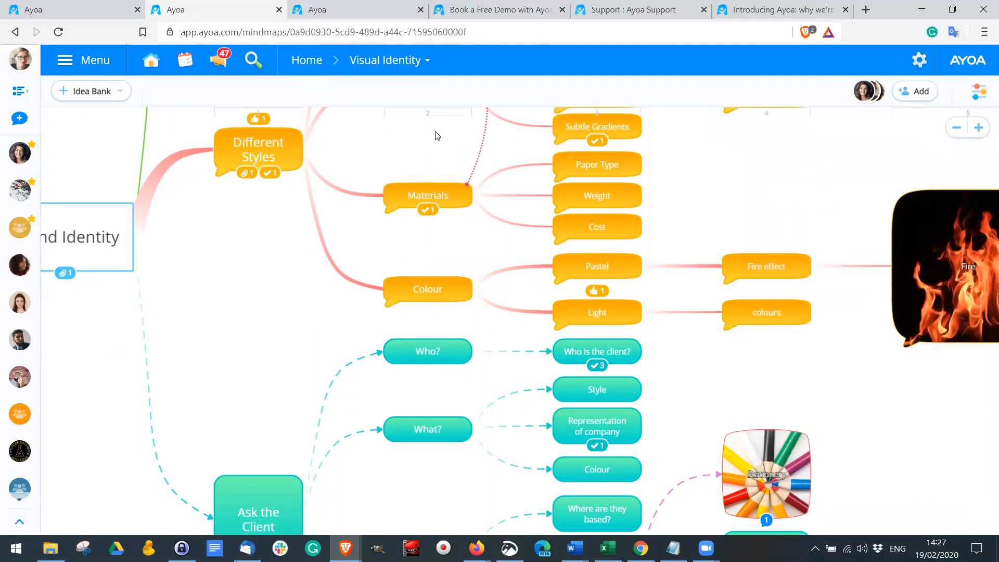
pyautogui.press('F11')
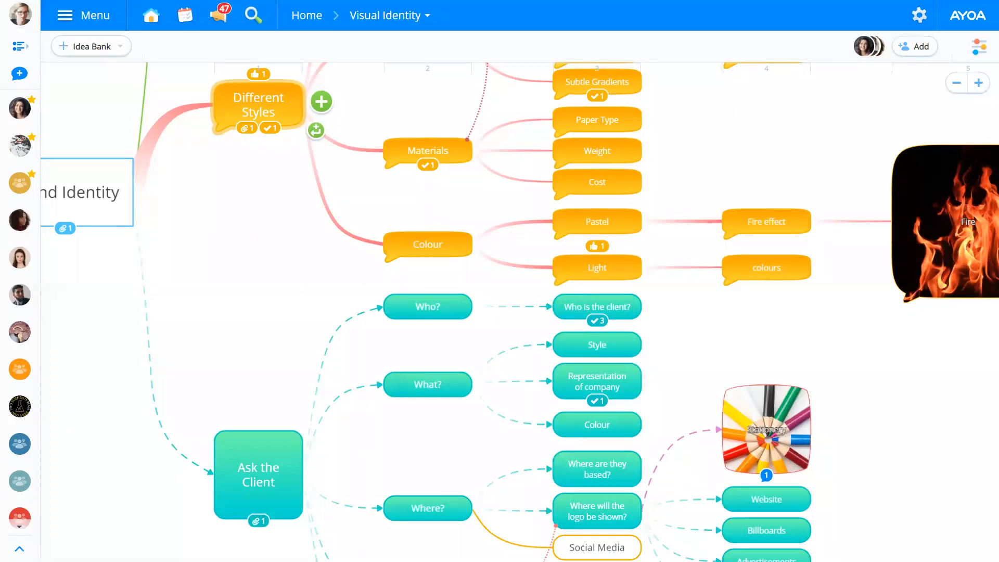
pyautogui.moveTo(349, 1)
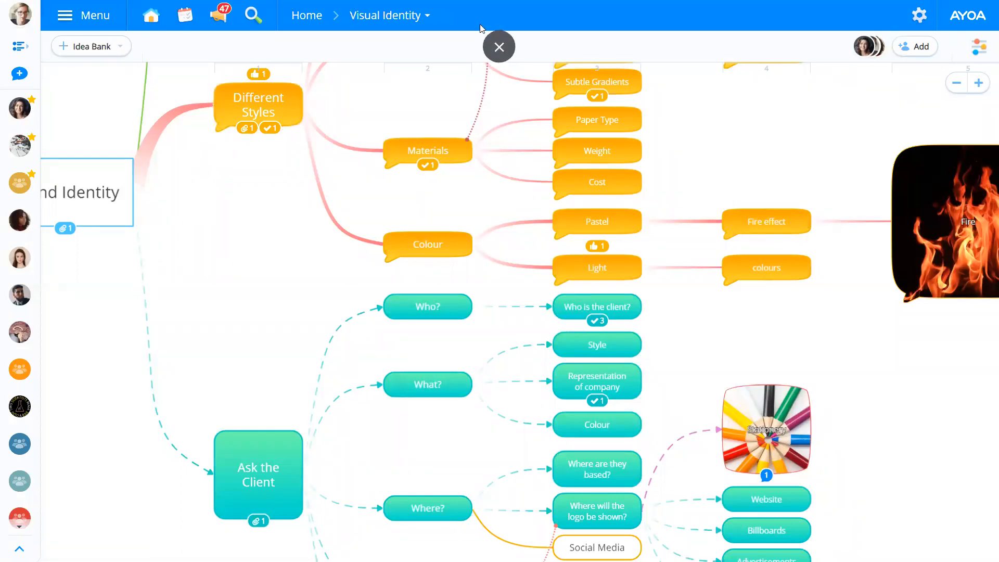
pyautogui.click(501, 48)
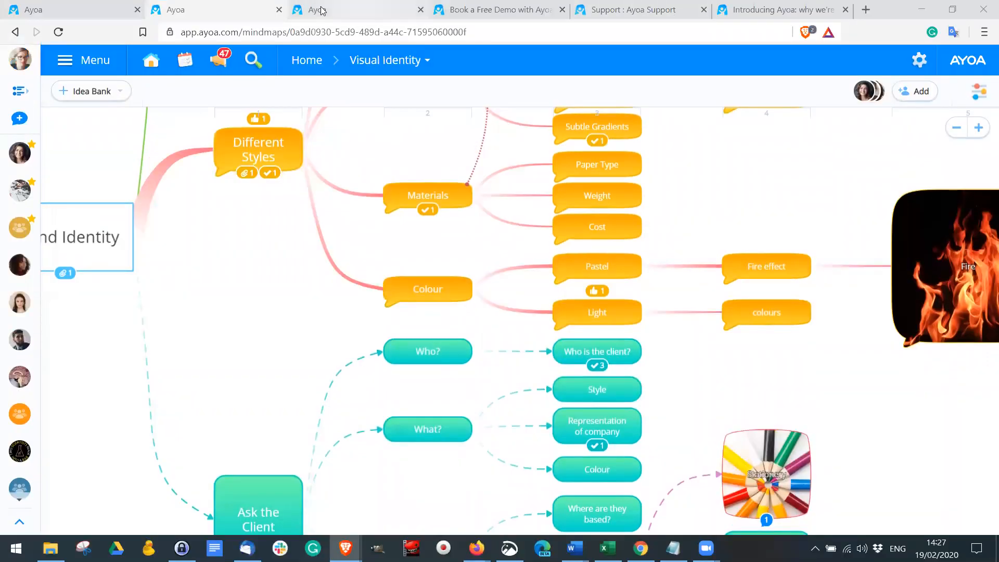
# Switch to the Ayoa Support mind map and examine the Support Guides branch and its website link.
pyautogui.click(323, 11)
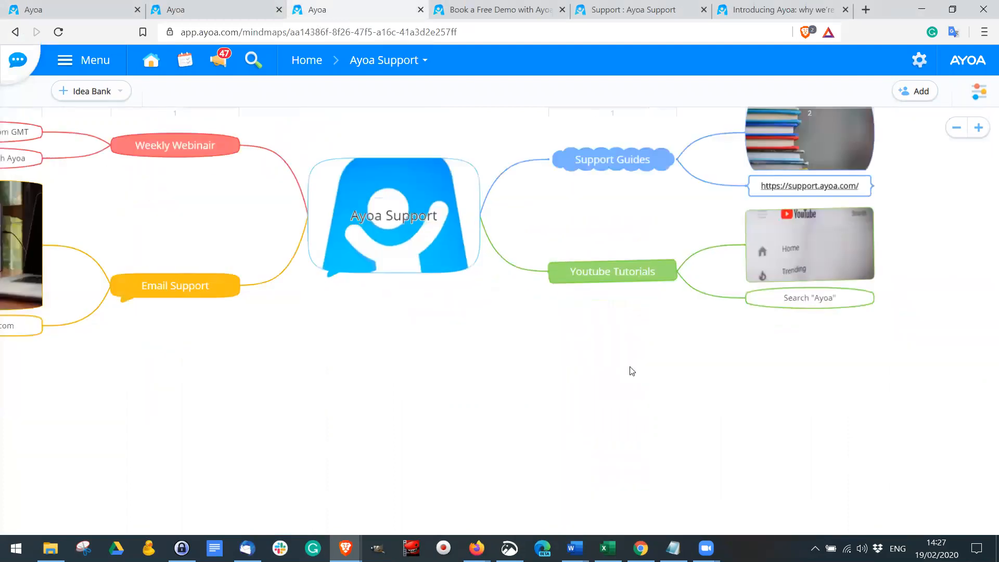
pyautogui.moveTo(611, 375); pyautogui.dragTo(551, 421)
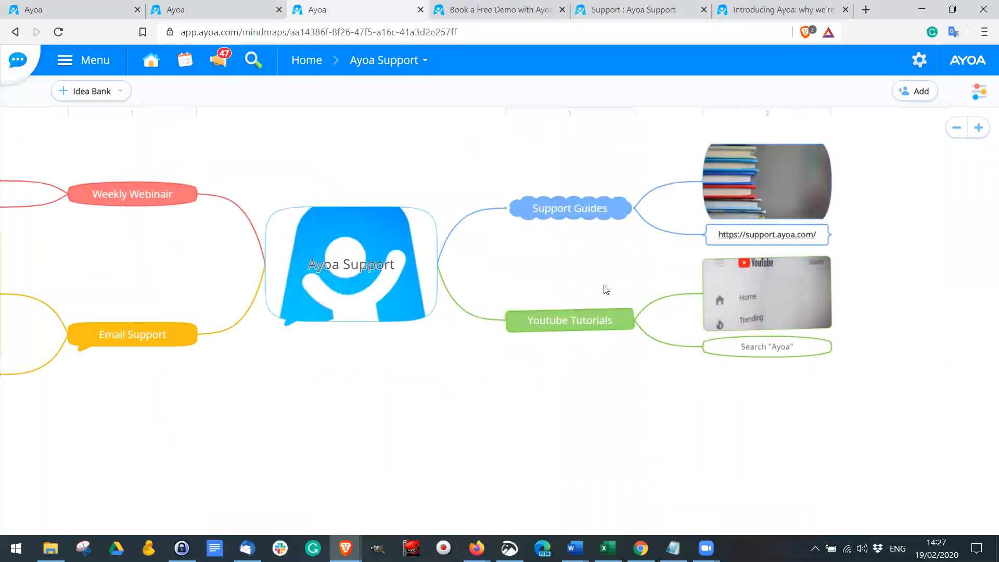
pyautogui.moveTo(567, 272); pyautogui.dragTo(473, 291)
pyautogui.scroll(1, 472, 291)
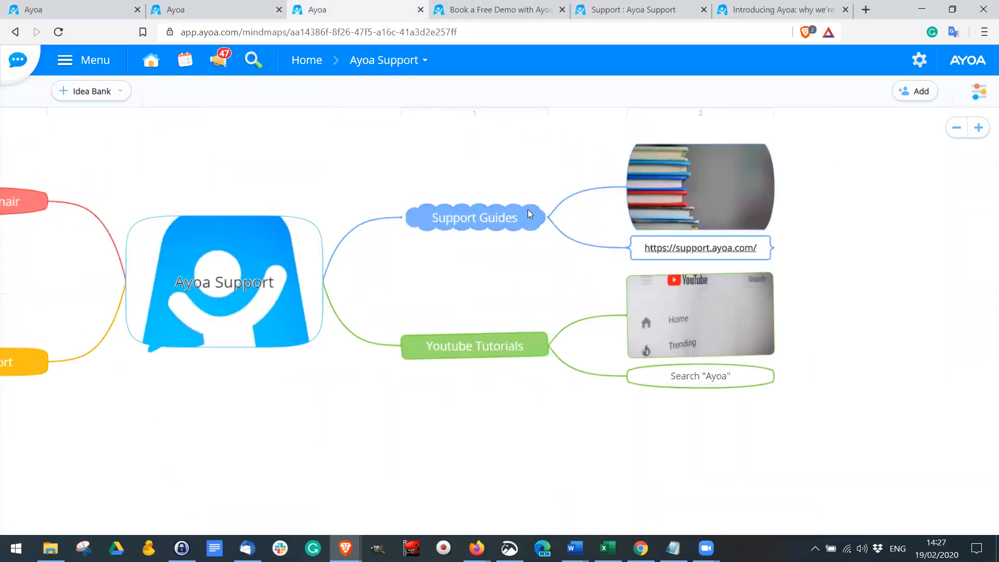
pyautogui.moveTo(679, 257)
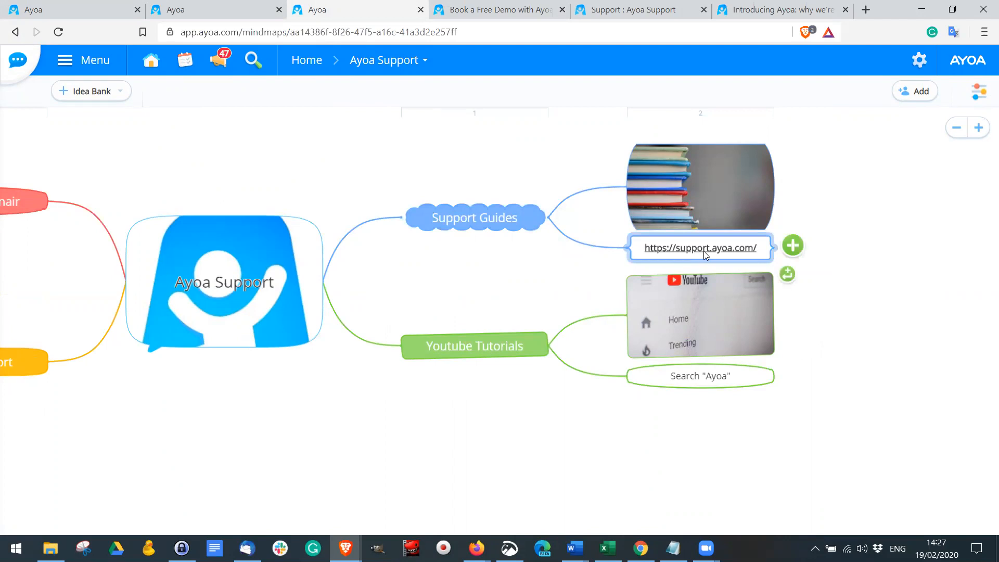
# Switch to the Ayoa Support website and look through its knowledge base articles and community forums.
pyautogui.click(653, 9)
pyautogui.scroll(-1, 188, 192)
pyautogui.scroll(1, 182, 191)
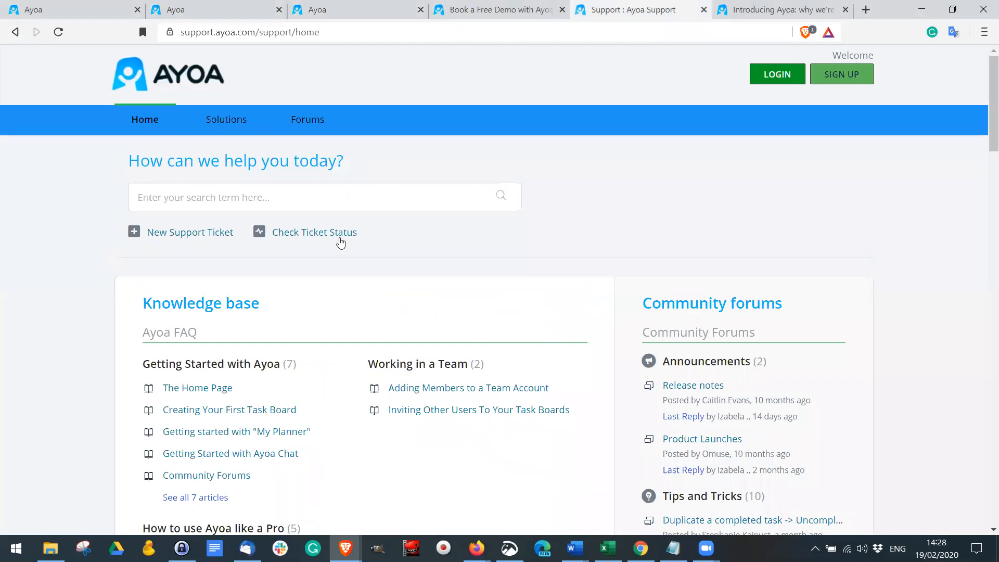
pyautogui.scroll(-2, 342, 239)
pyautogui.scroll(-1, 432, 267)
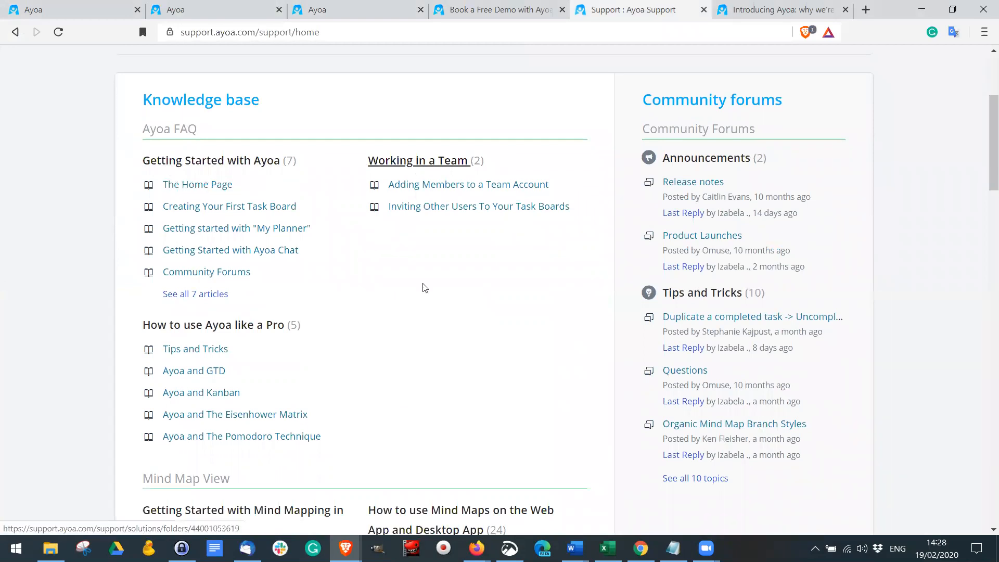
pyautogui.scroll(-2, 424, 308)
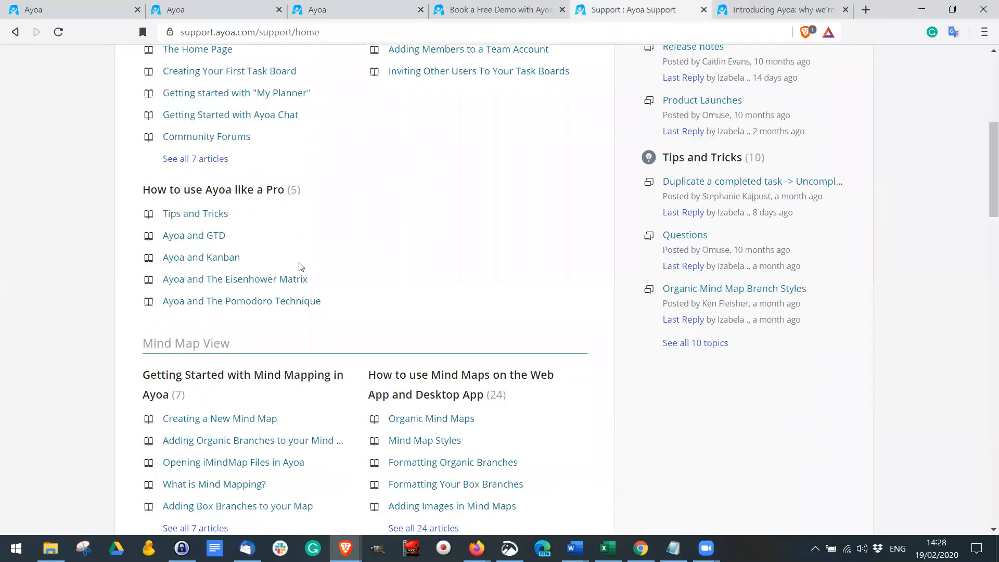
pyautogui.scroll(-10, 312, 345)
pyautogui.scroll(-15, 313, 345)
pyautogui.scroll(12, 312, 343)
pyautogui.scroll(10, 311, 333)
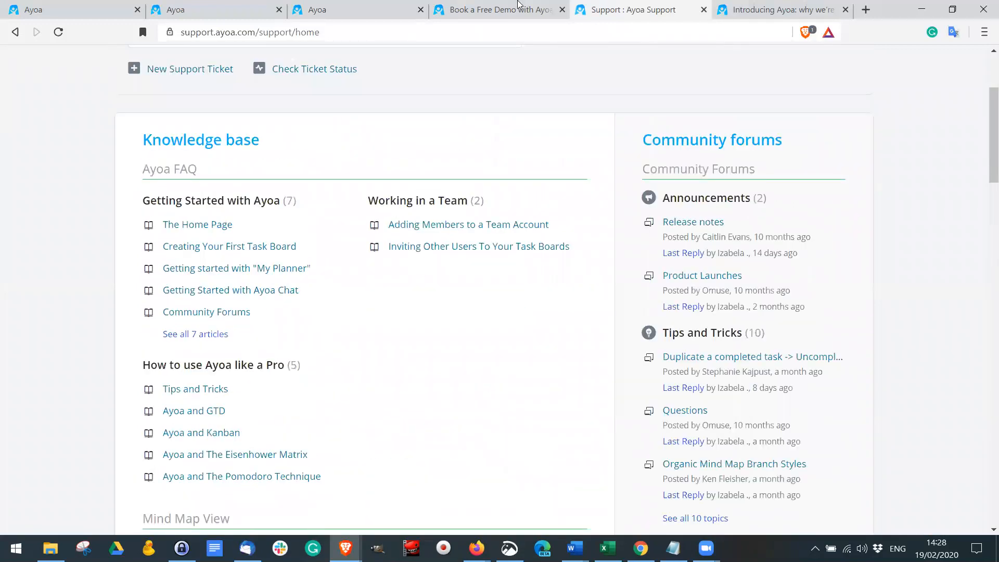
# Return to the Ayoa Support mind map and examine the Youtube Tutorials, Email Support and Weekly Webinair branches.
pyautogui.click(342, 15)
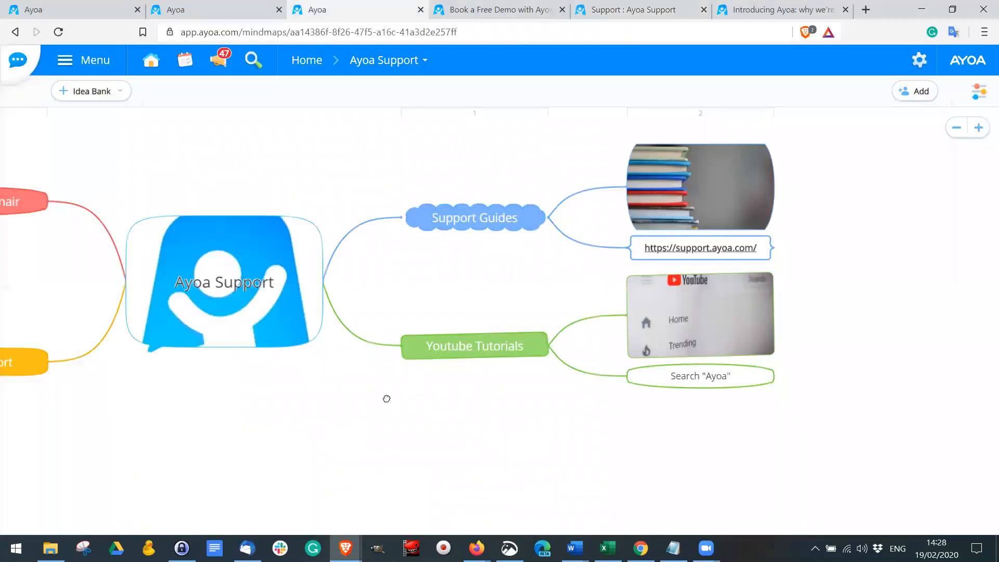
pyautogui.moveTo(386, 399); pyautogui.dragTo(355, 373)
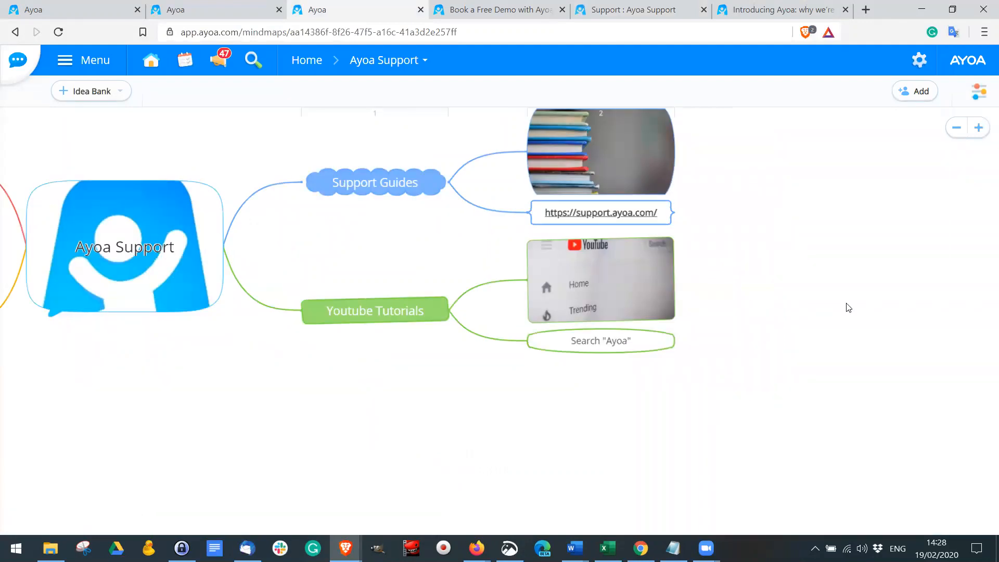
pyautogui.moveTo(397, 359); pyautogui.dragTo(696, 348)
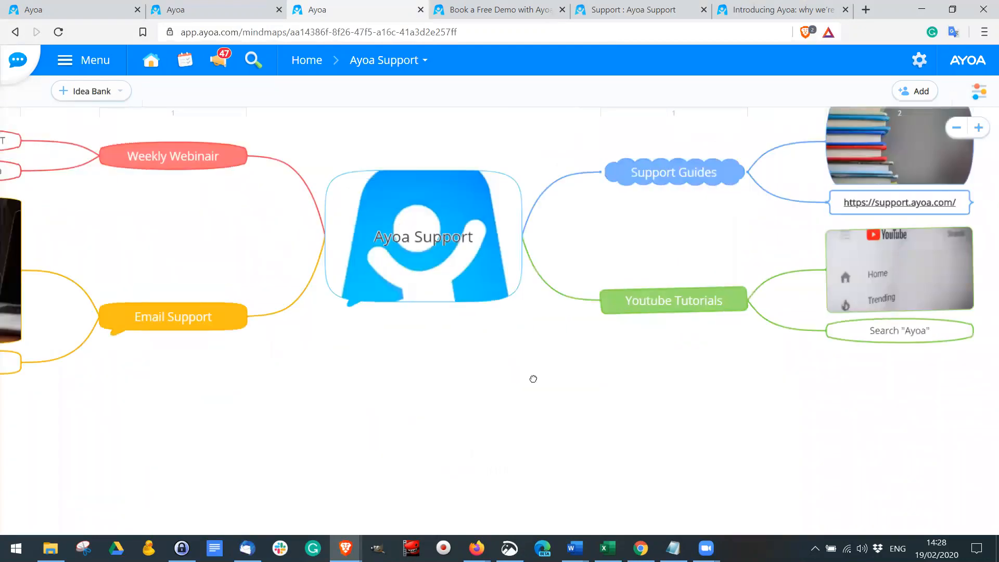
pyautogui.moveTo(532, 380); pyautogui.dragTo(734, 364)
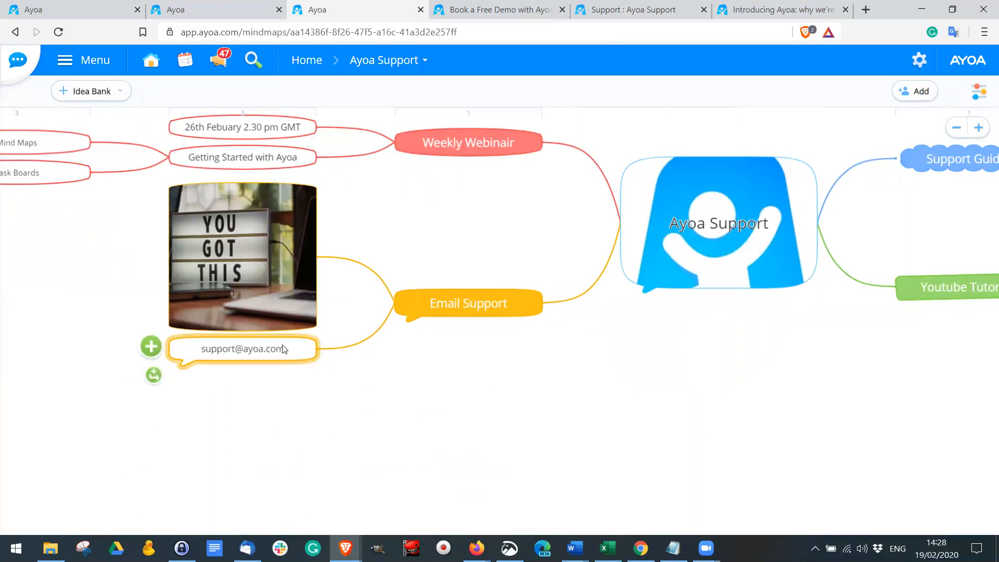
pyautogui.moveTo(233, 346)
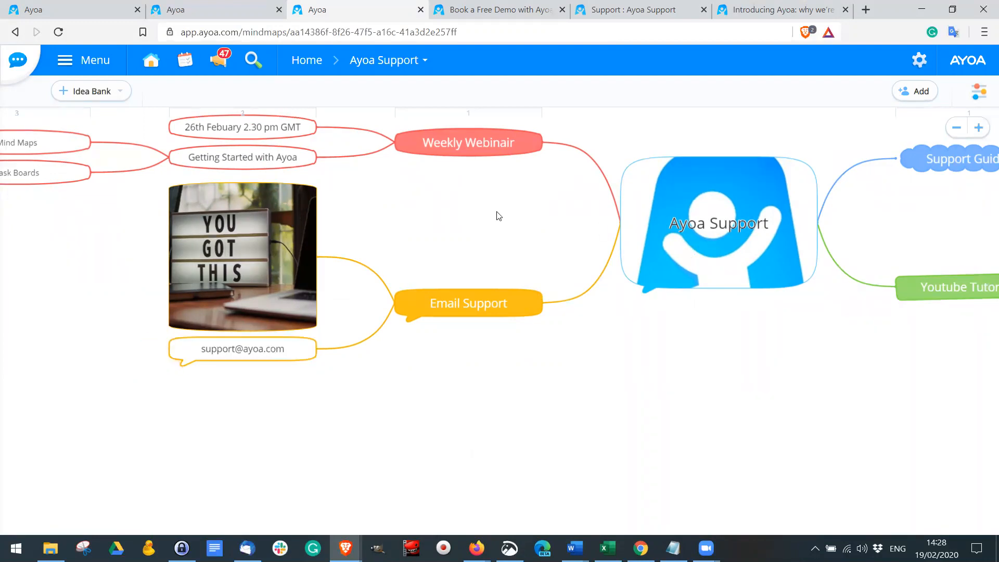
pyautogui.moveTo(497, 216); pyautogui.dragTo(499, 354)
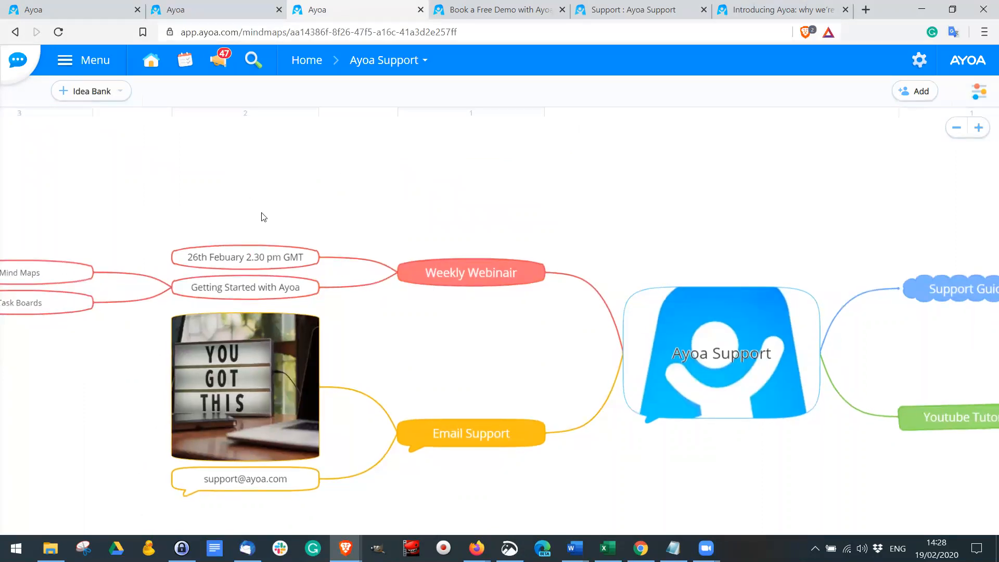
pyautogui.moveTo(418, 180); pyautogui.dragTo(507, 166)
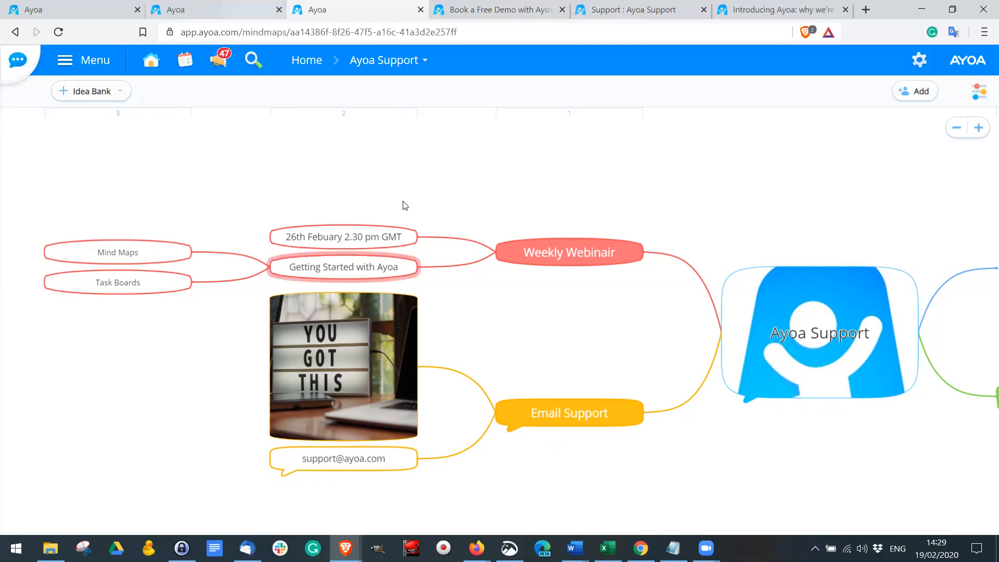
# Go back to the Visual Identity mind map and open the tasks of the Different Styles branch.
pyautogui.click(79, 7)
pyautogui.click(255, 7)
pyautogui.click(275, 158)
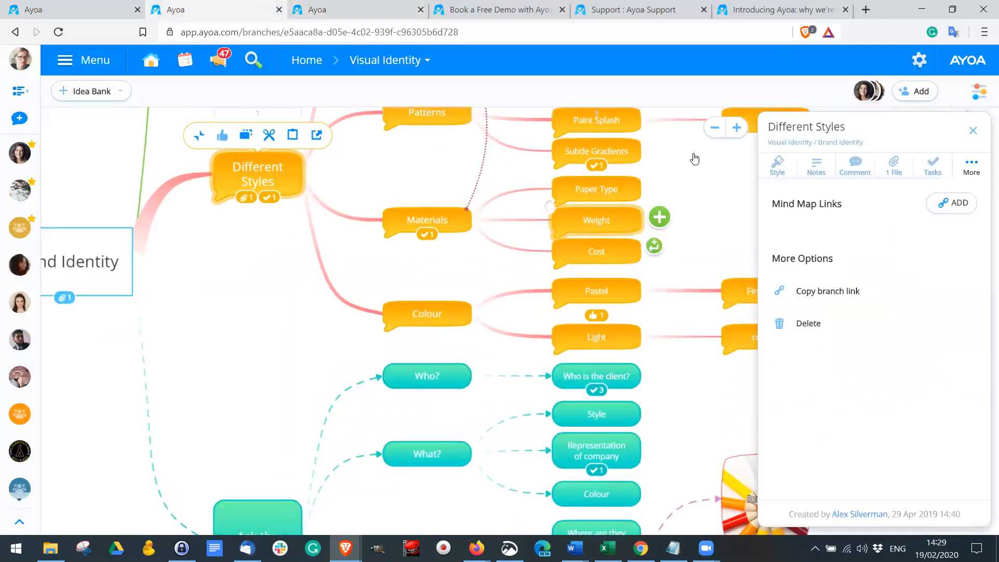
pyautogui.click(936, 174)
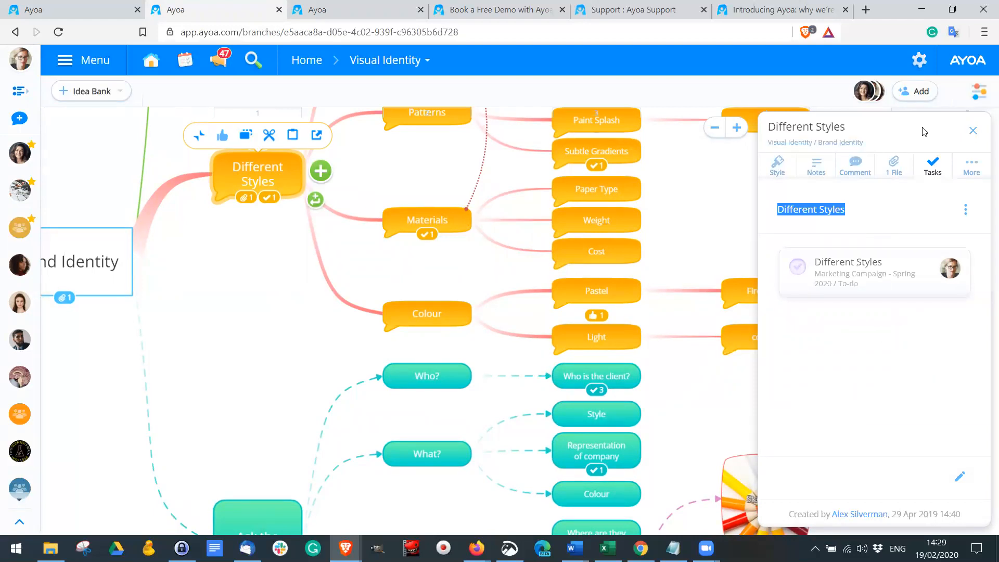
# Add a task to the Different Styles branch, assigned to the branch's creator, on the Planning and Meetings board in the Recruitment category.
pyautogui.click(877, 326)
pyautogui.click(966, 210)
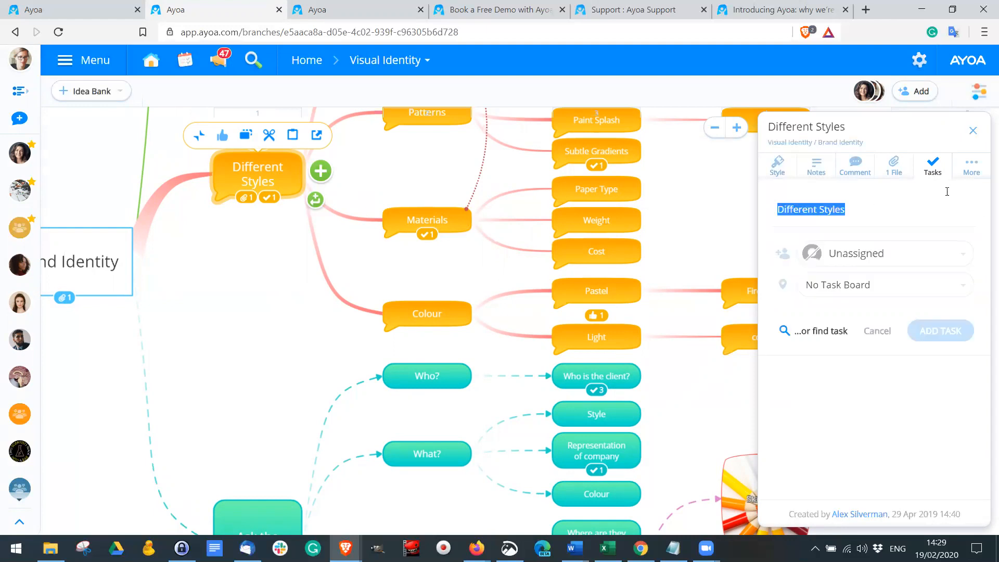
pyautogui.click(866, 254)
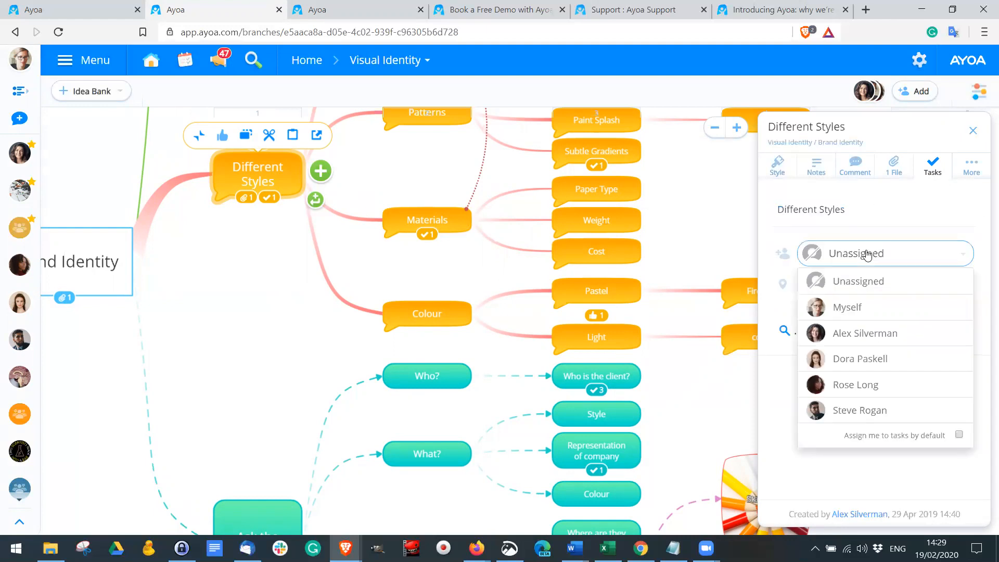
pyautogui.click(872, 333)
pyautogui.click(858, 281)
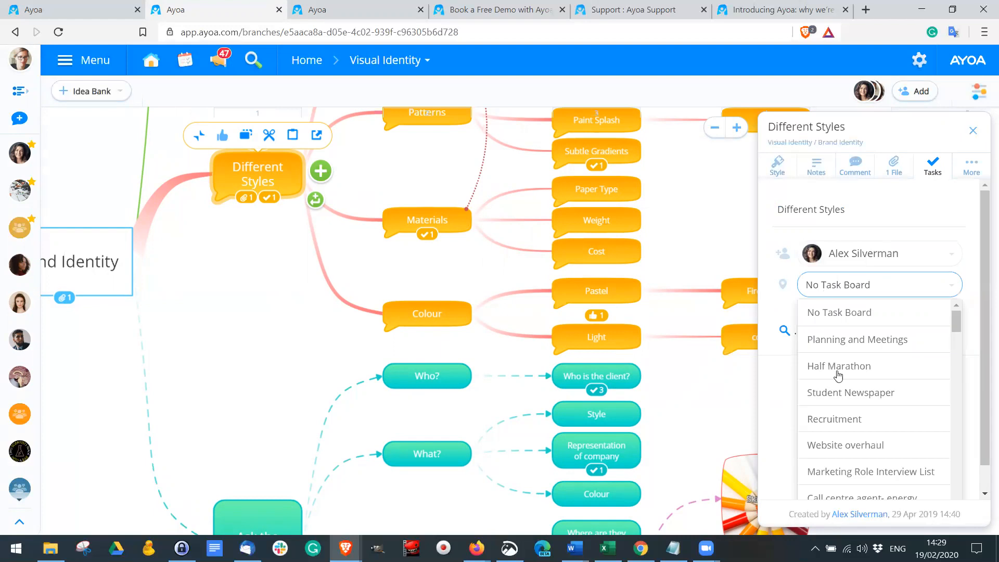
pyautogui.click(839, 340)
pyautogui.click(838, 320)
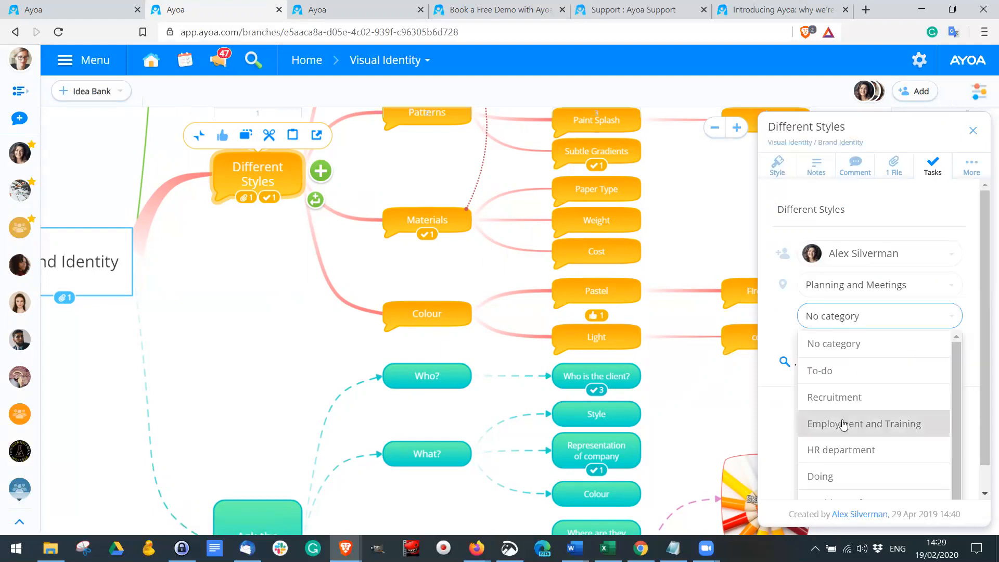
pyautogui.click(843, 403)
pyautogui.click(943, 361)
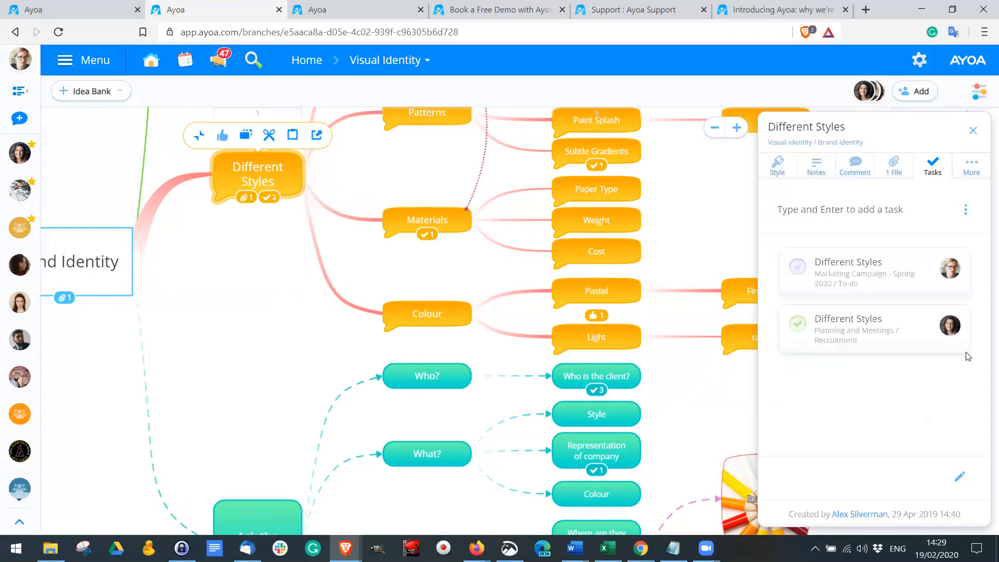